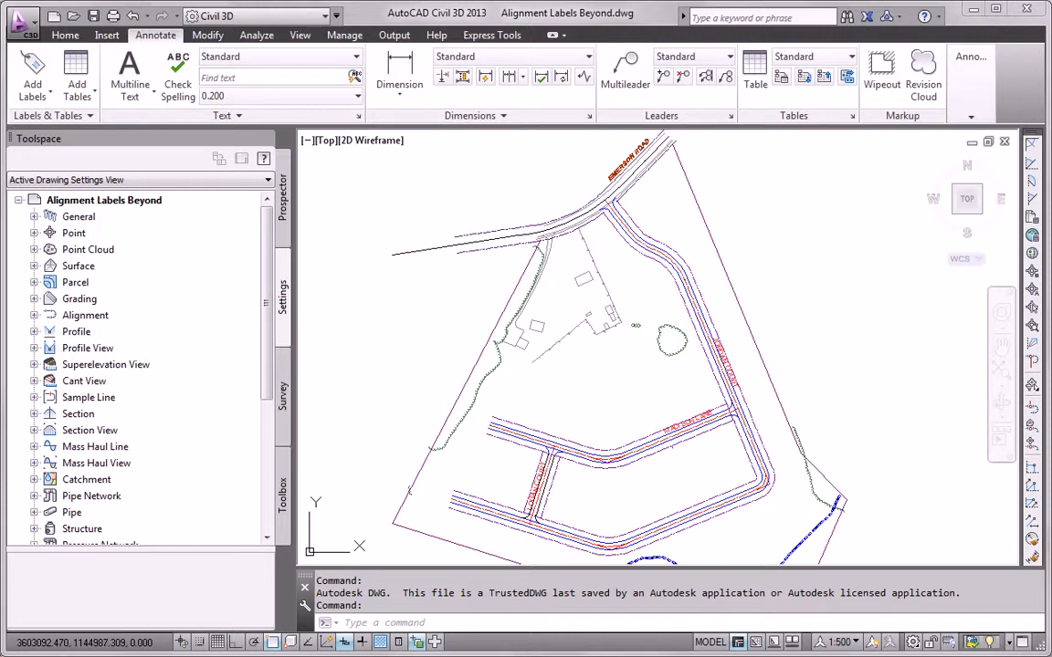
# - Label the stations of the Jordan Court alignment by importing the Major Minor and Geometry Points label set
pyautogui.scroll(3, 609, 210)
pyautogui.click(653, 243)
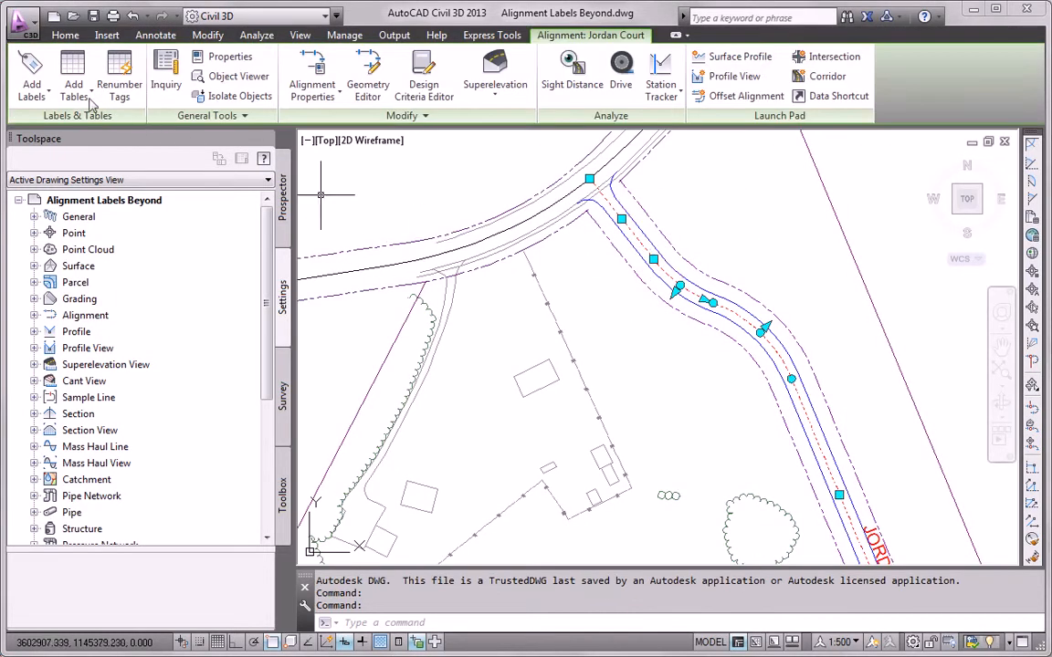
pyautogui.click(35, 92)
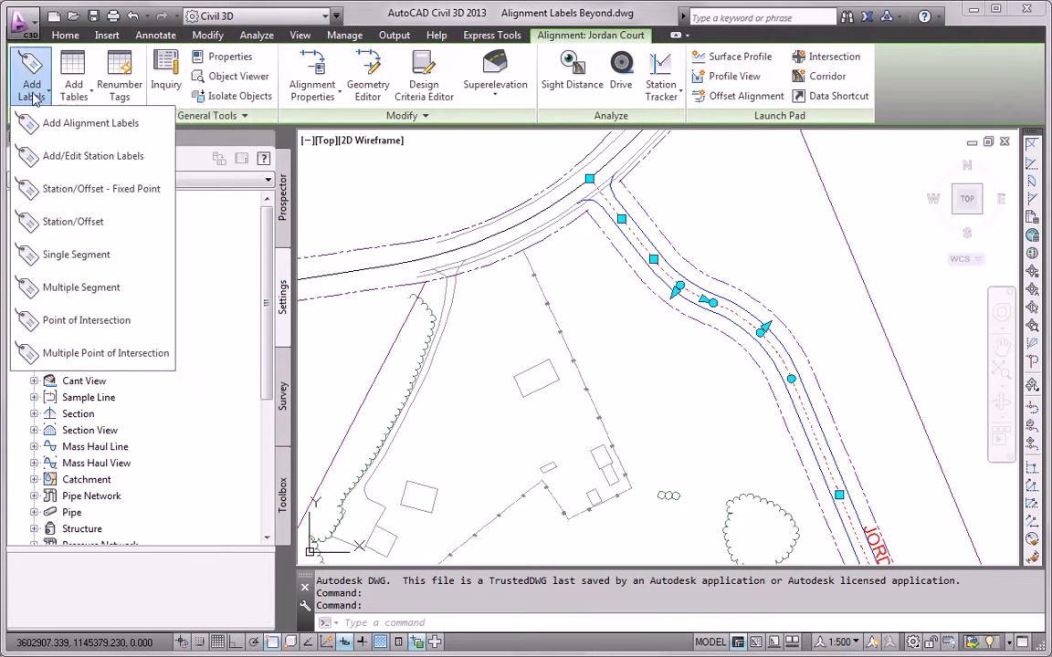
pyautogui.click(78, 162)
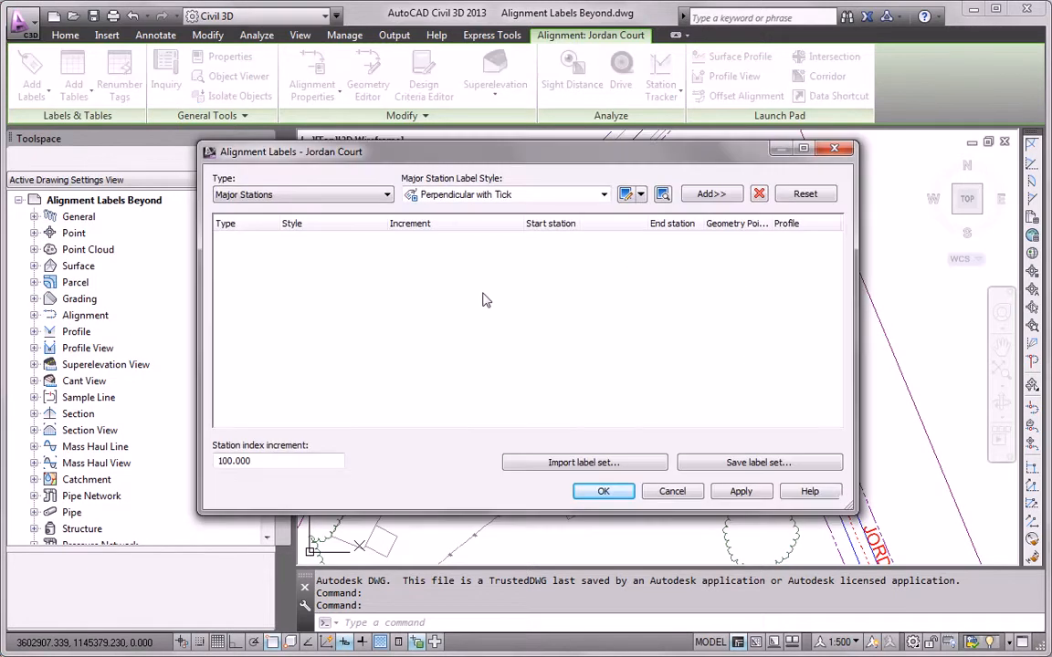
pyautogui.moveTo(425, 149)
pyautogui.mouseDown()
pyautogui.moveTo(372, 162)
pyautogui.moveTo(274, 223)
pyautogui.moveTo(284, 171)
pyautogui.moveTo(304, 160)
pyautogui.mouseUp()
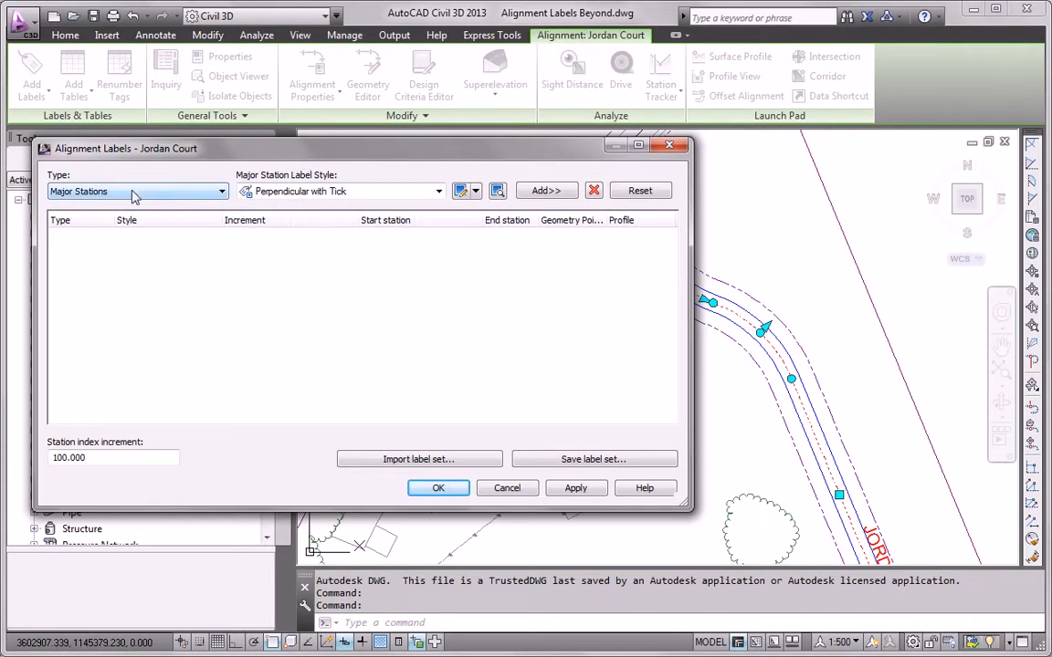
pyautogui.click(447, 467)
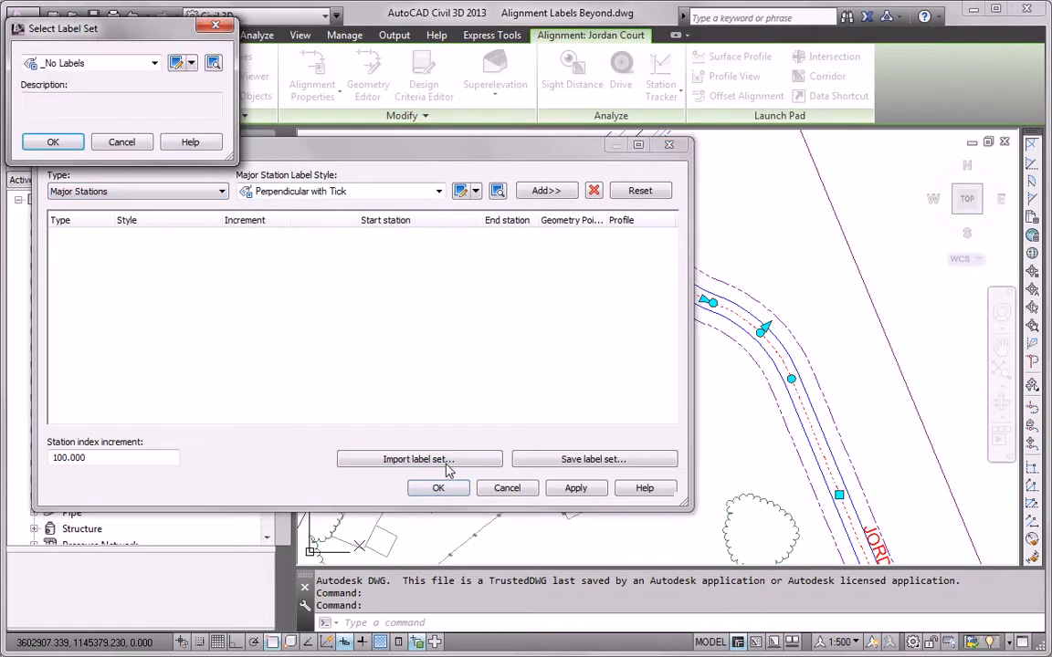
pyautogui.moveTo(108, 33); pyautogui.dragTo(154, 88)
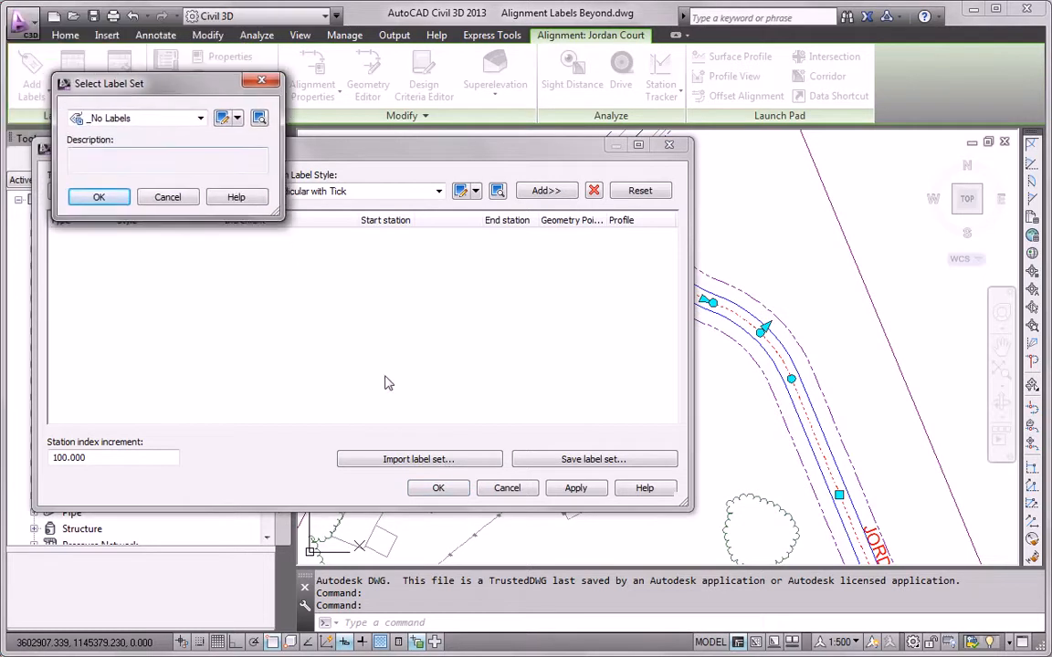
pyautogui.click(200, 119)
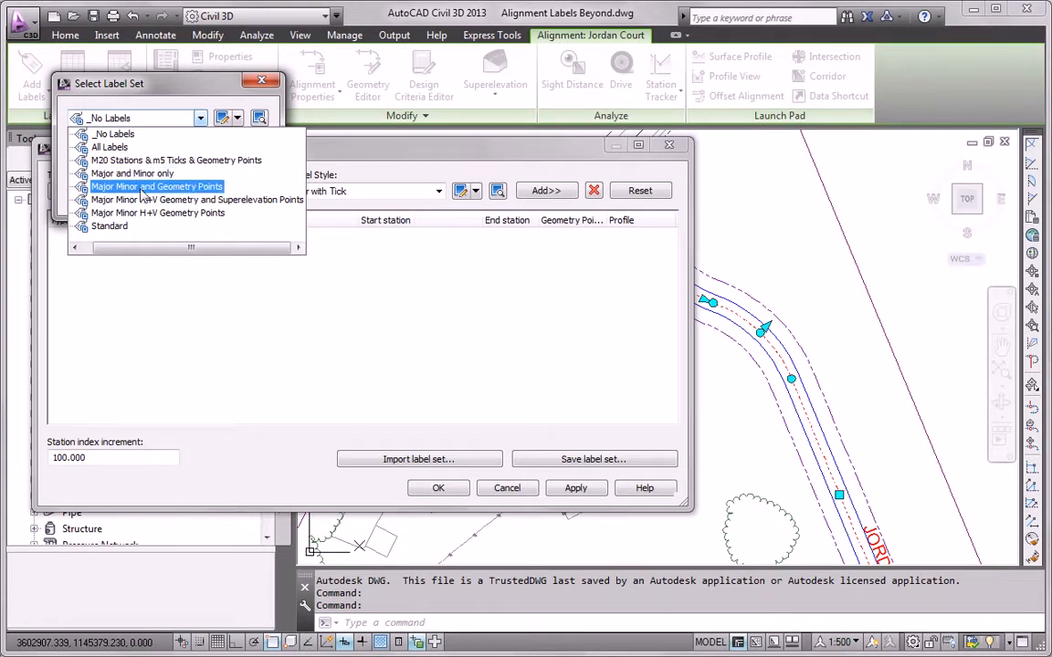
pyautogui.click(186, 188)
pyautogui.click(100, 193)
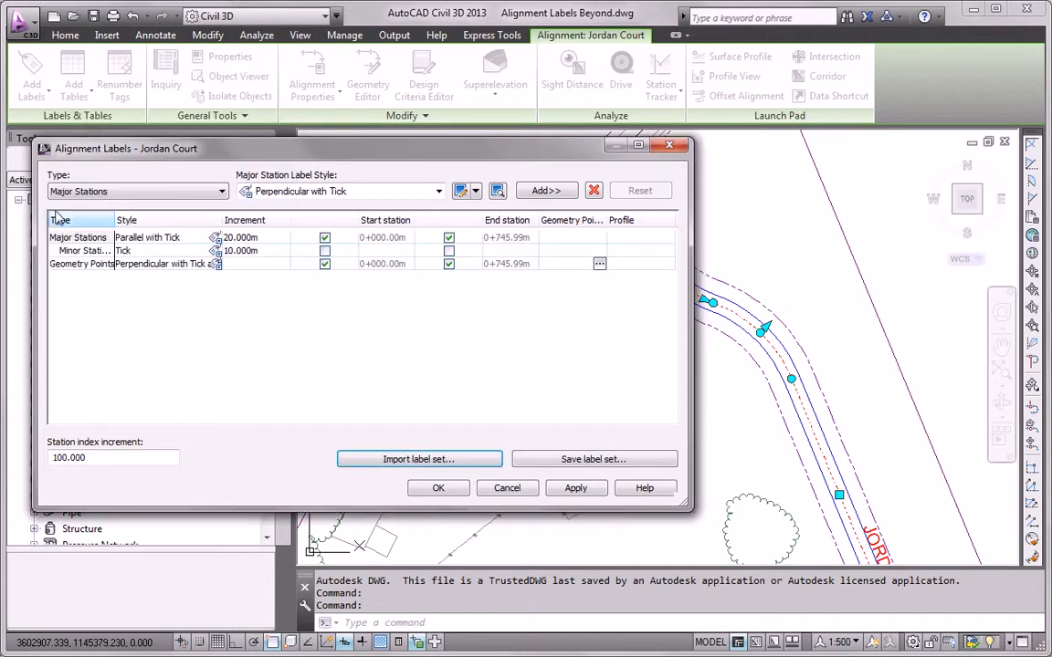
pyautogui.click(438, 488)
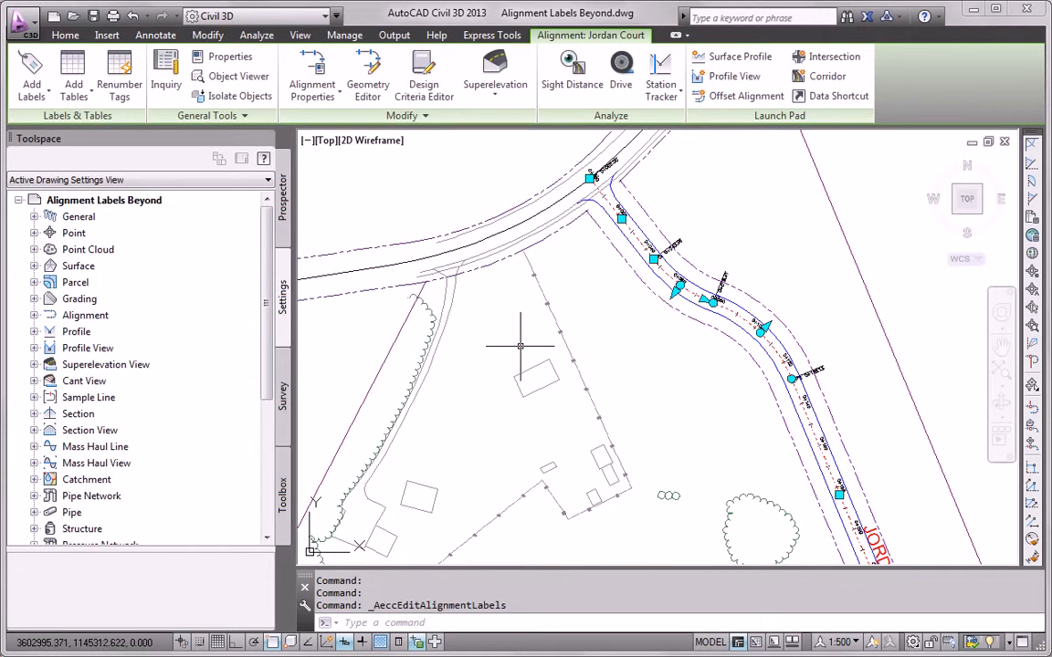
pyautogui.press('Escape')
# - Add station labels to the Madison Lane alignment by importing the Major Minor and Geometry Points label set
pyautogui.scroll(5, 639, 256)
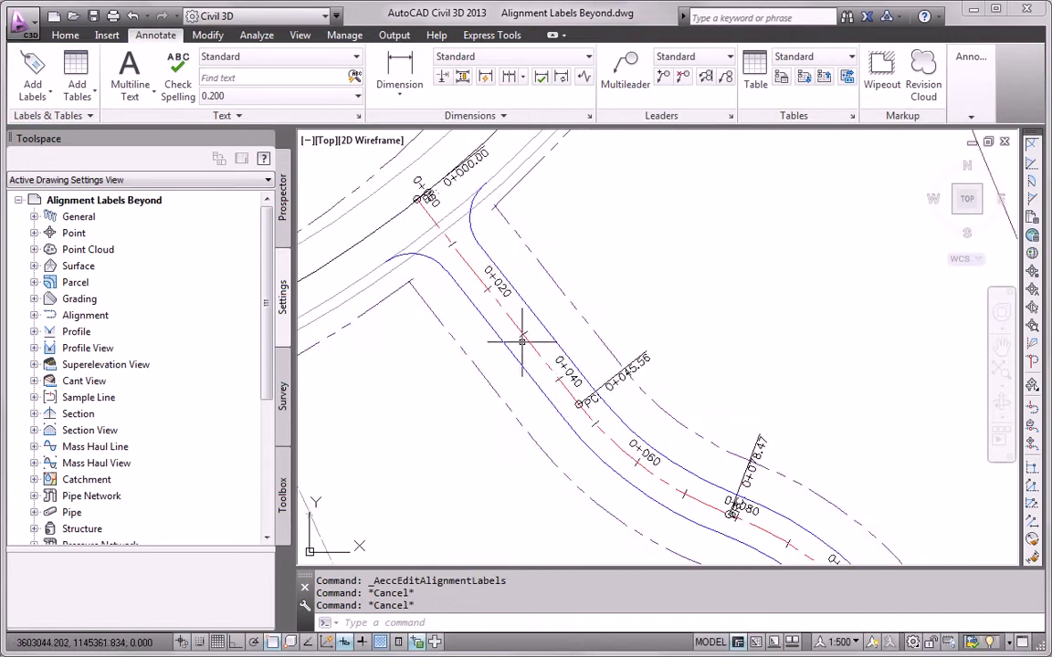
pyautogui.scroll(-6, 611, 379)
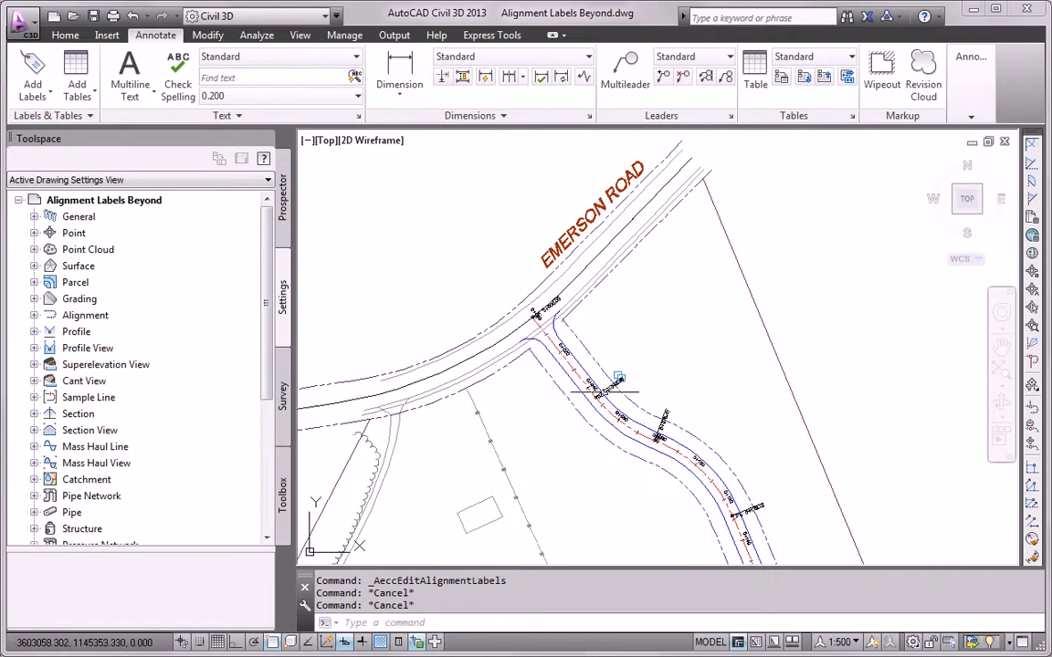
pyautogui.scroll(-2, 546, 293)
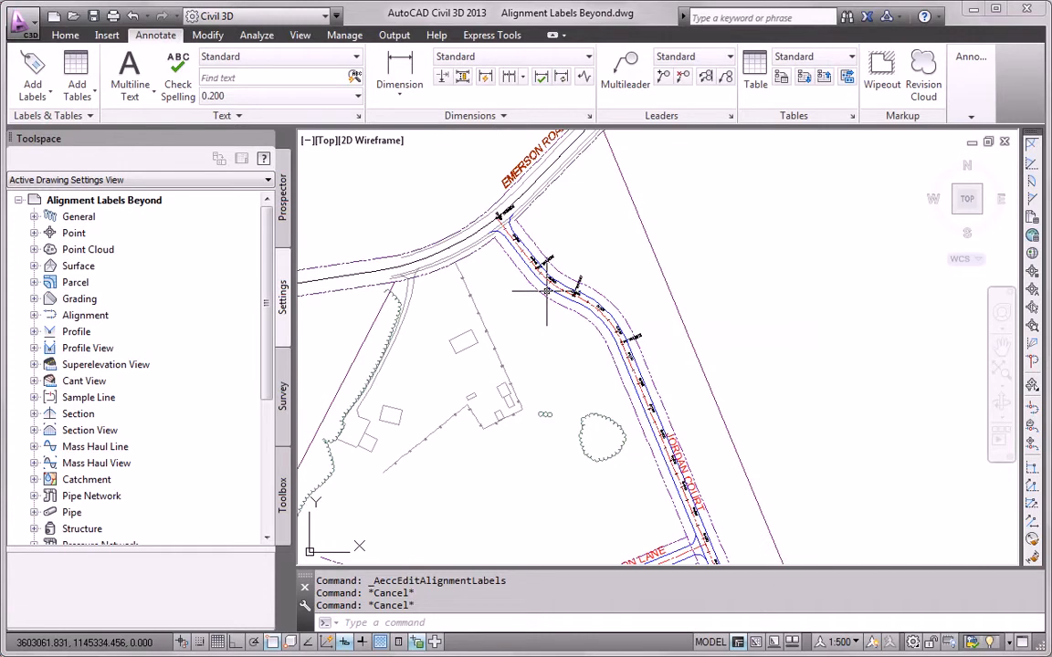
pyautogui.scroll(-5, 546, 292)
pyautogui.scroll(5, 571, 387)
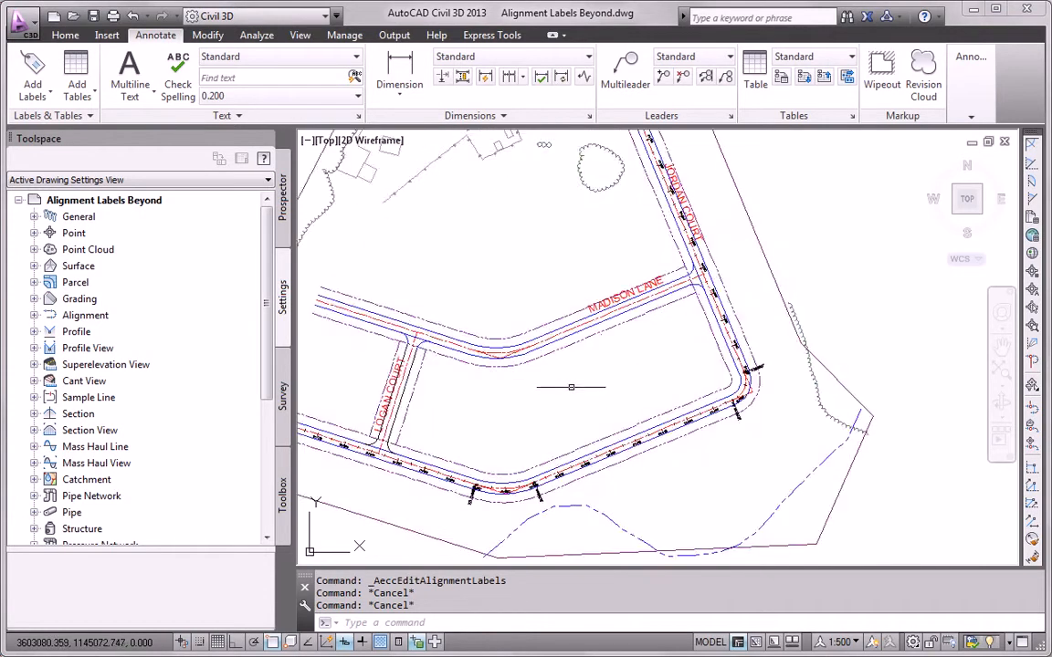
pyautogui.scroll(3, 571, 387)
pyautogui.click(601, 283)
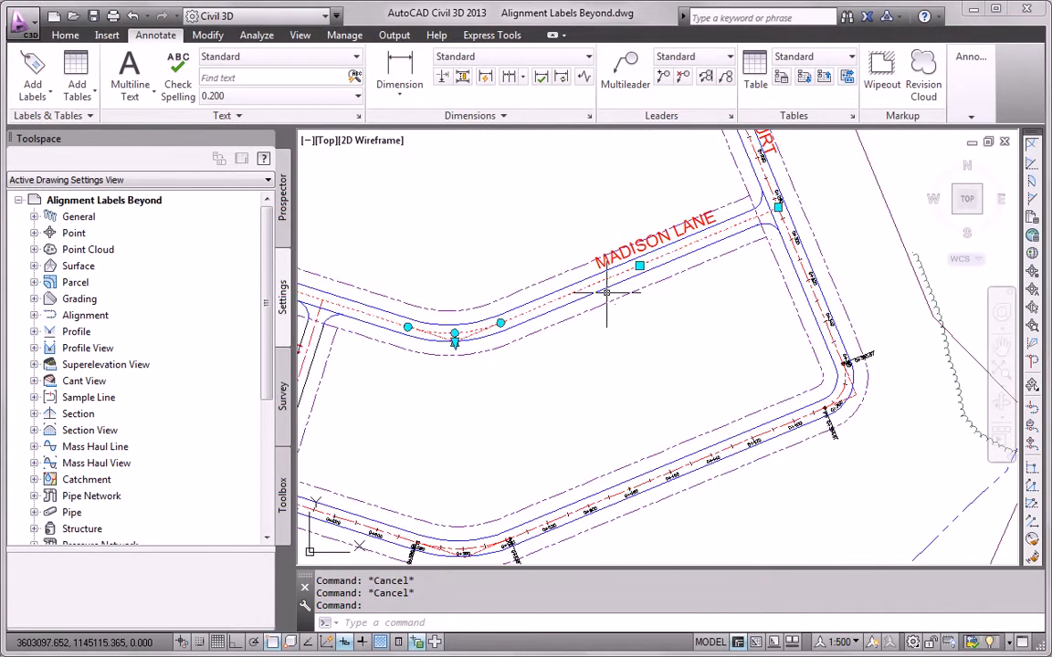
pyautogui.click(35, 91)
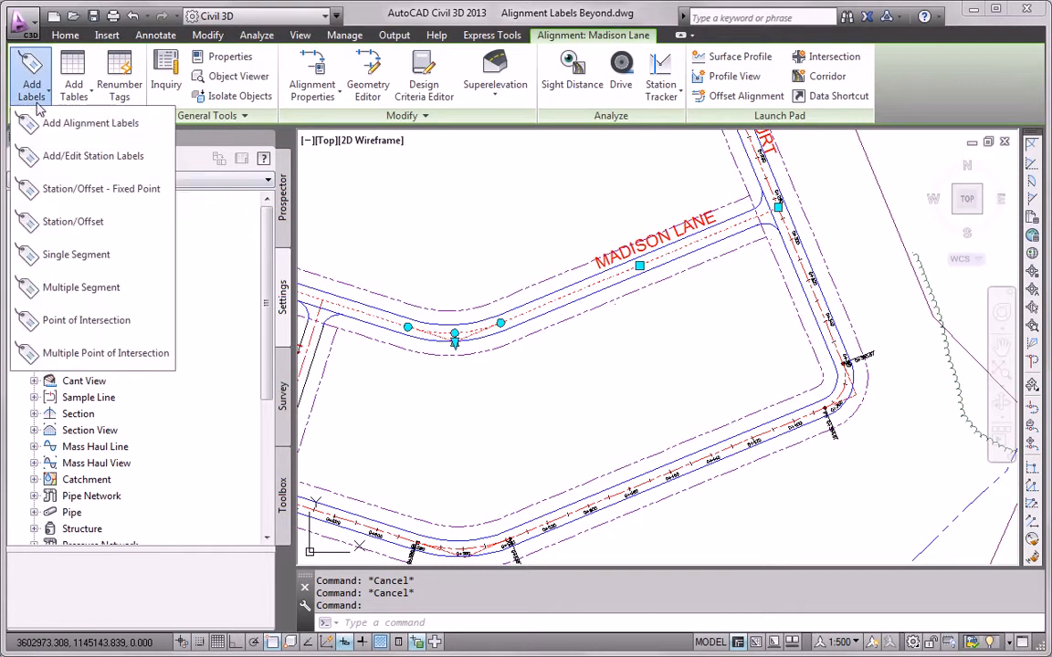
pyautogui.click(84, 159)
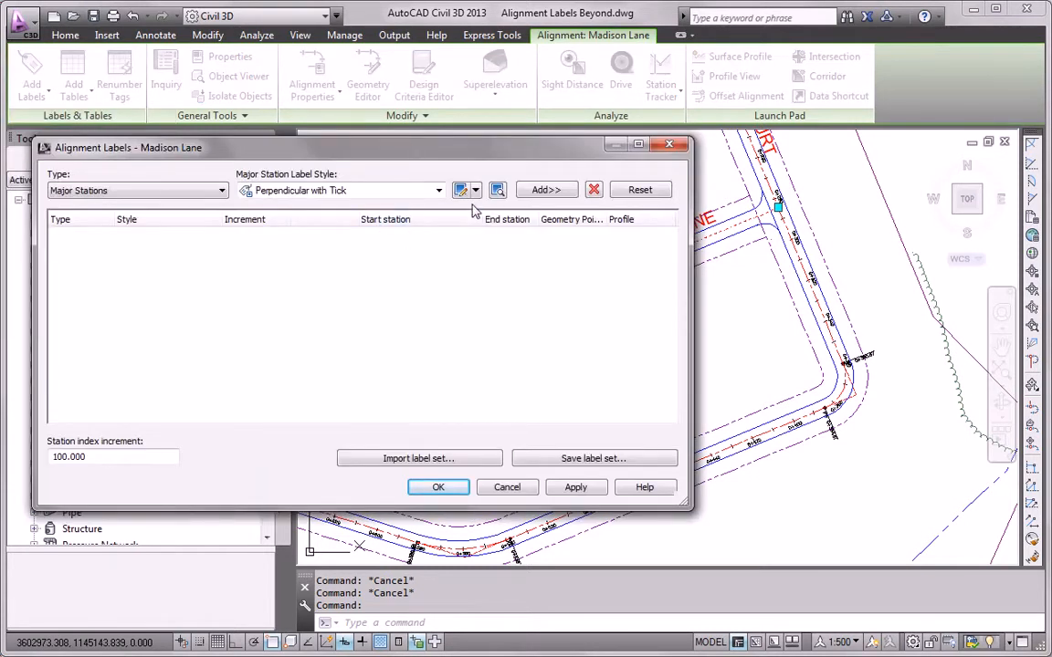
pyautogui.click(426, 459)
pyautogui.click(143, 120)
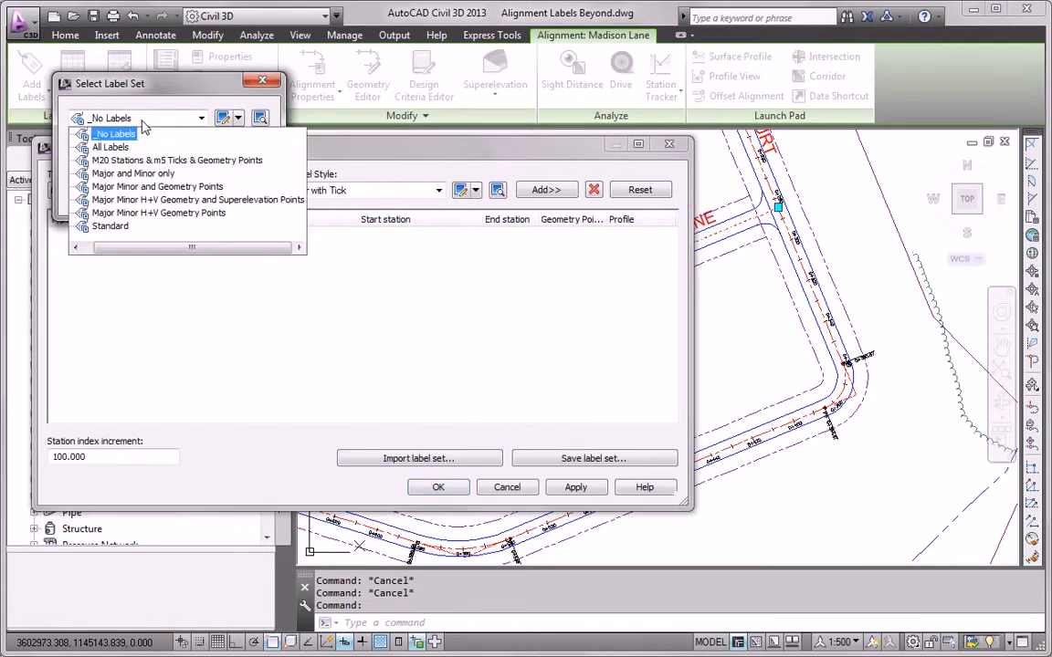
pyautogui.click(151, 186)
pyautogui.click(98, 197)
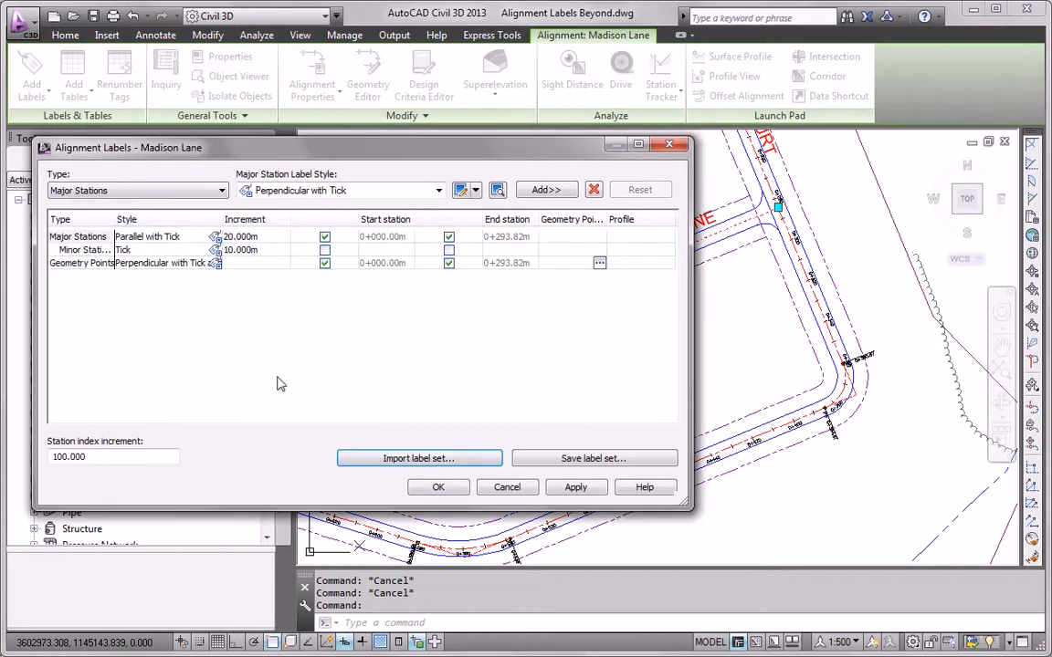
pyautogui.click(438, 487)
pyautogui.moveTo(415, 435); pyautogui.dragTo(775, 387, button='middle')
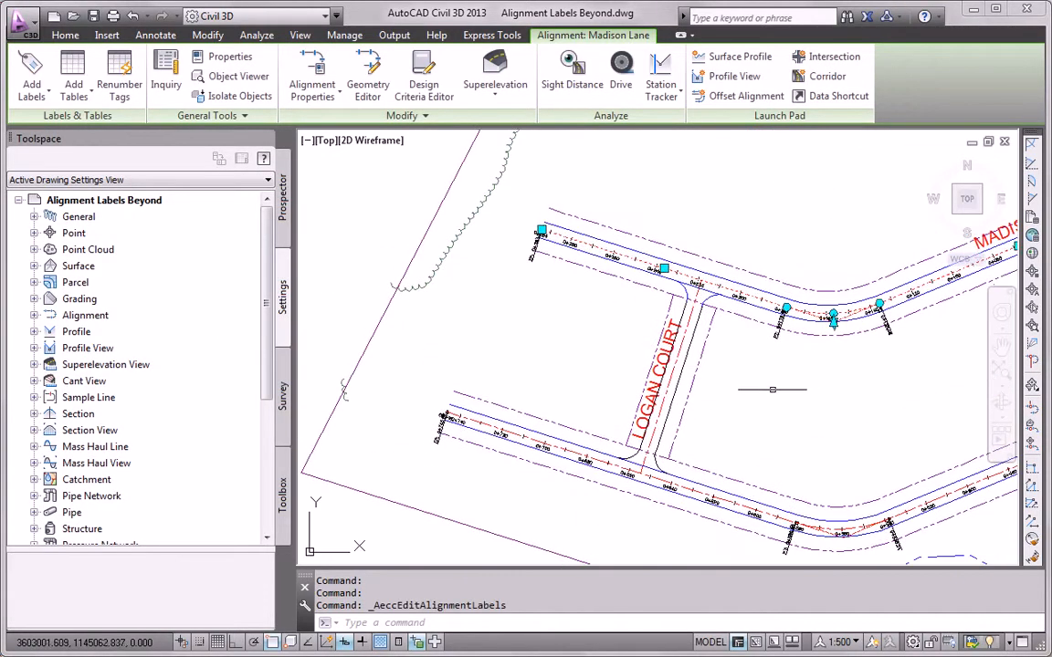
pyautogui.press('Escape')
# - Add station labels to the Logan Court alignment using the Major Minor and Geometry Points label set
pyautogui.click(691, 307)
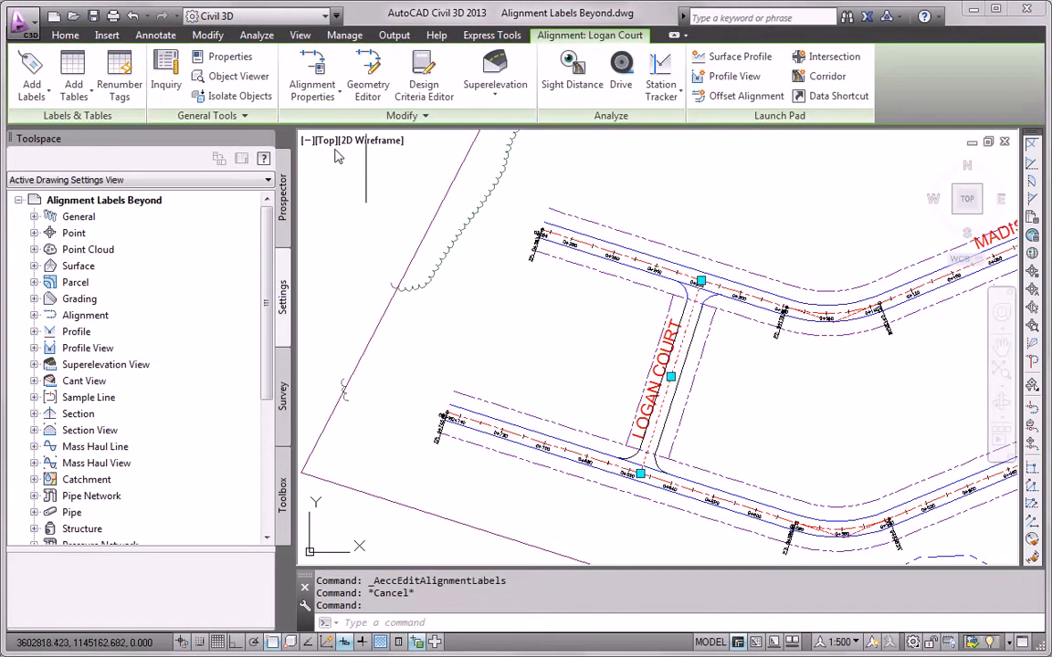
pyautogui.click(32, 91)
pyautogui.click(68, 151)
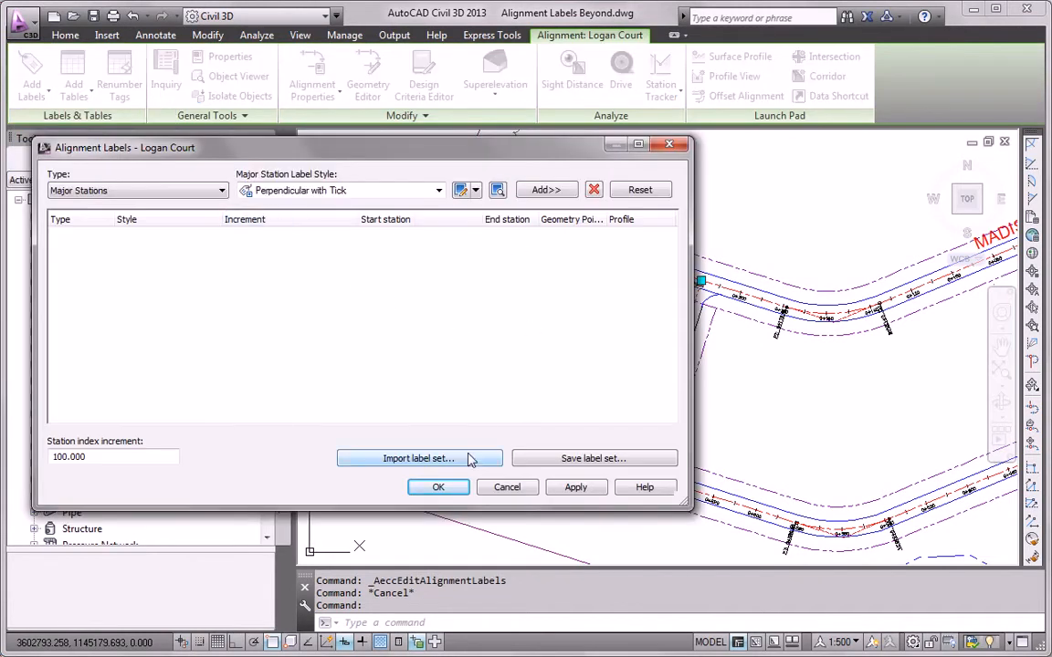
pyautogui.click(357, 458)
pyautogui.click(139, 121)
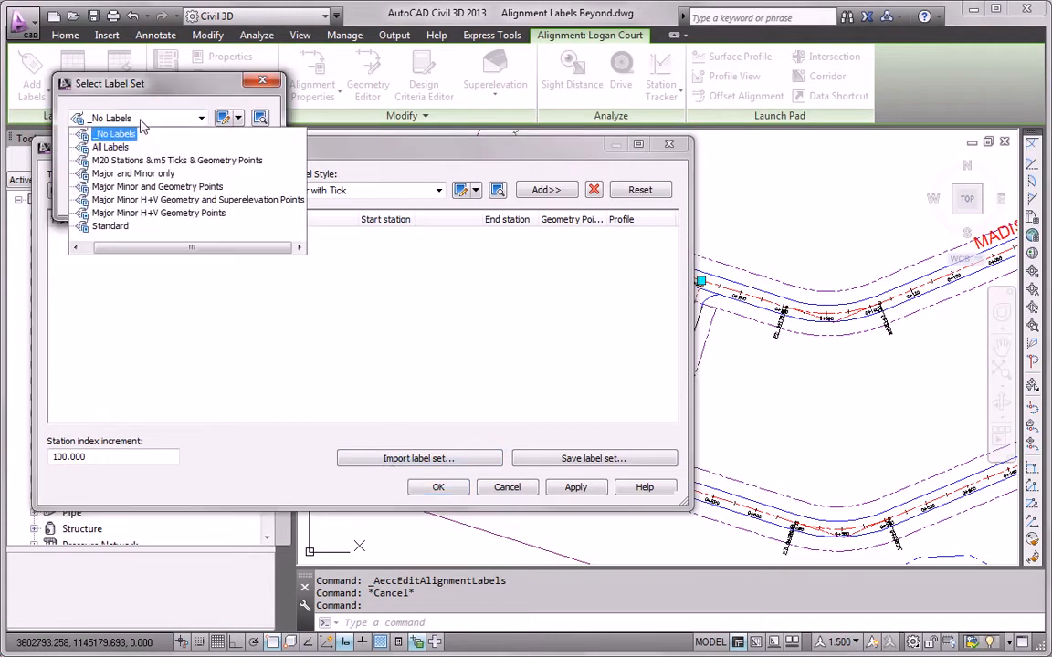
pyautogui.click(137, 186)
pyautogui.click(103, 195)
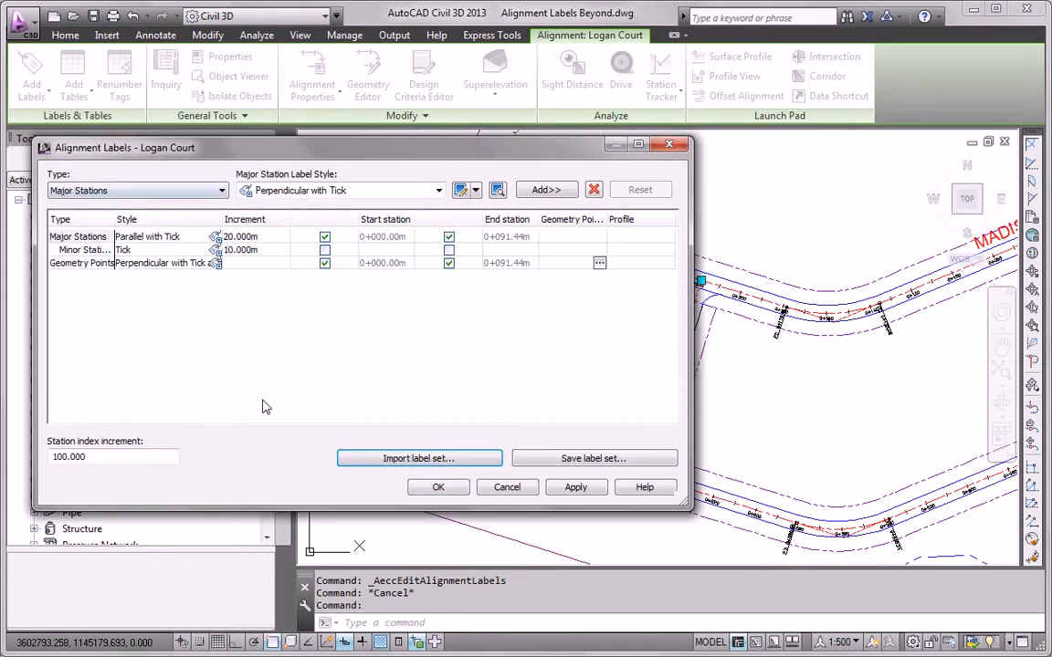
pyautogui.click(438, 487)
pyautogui.press('Escape')
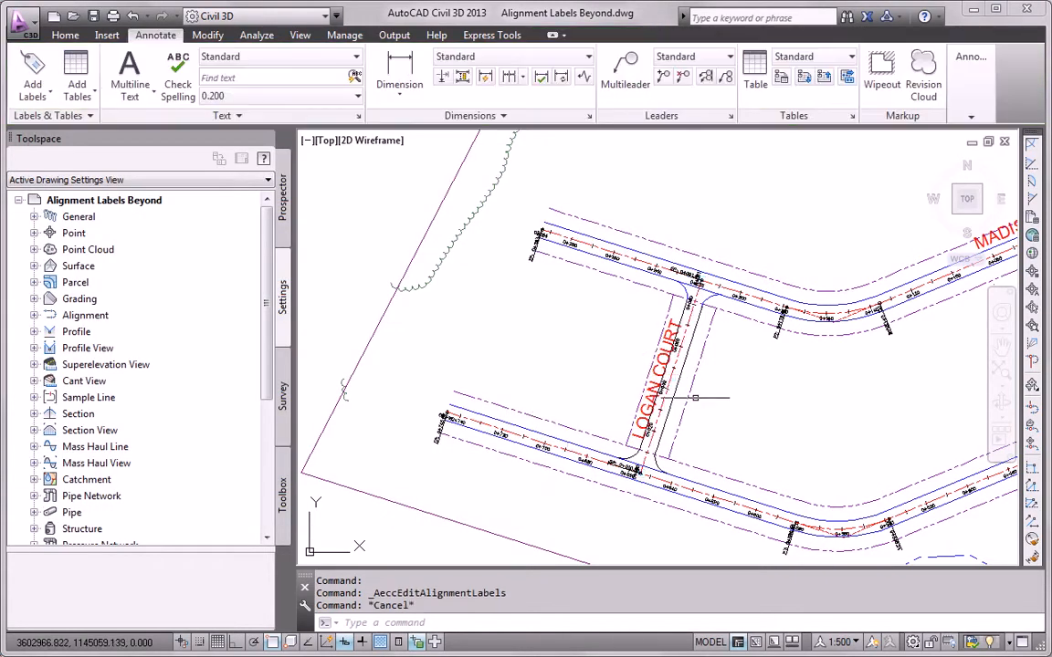
# - Set up new alignment labels of type Station Offset - Fixed Point with the Station and Offset label style
pyautogui.scroll(-5, 734, 411)
pyautogui.moveTo(734, 411); pyautogui.dragTo(620, 471, button='middle')
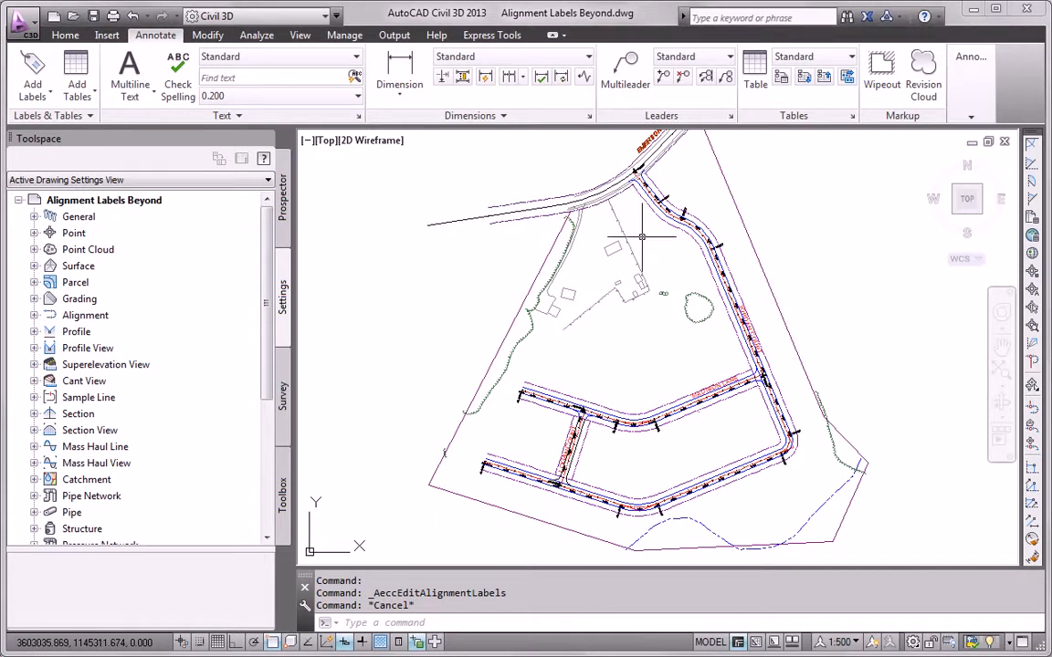
pyautogui.scroll(6, 612, 238)
pyautogui.scroll(3, 610, 228)
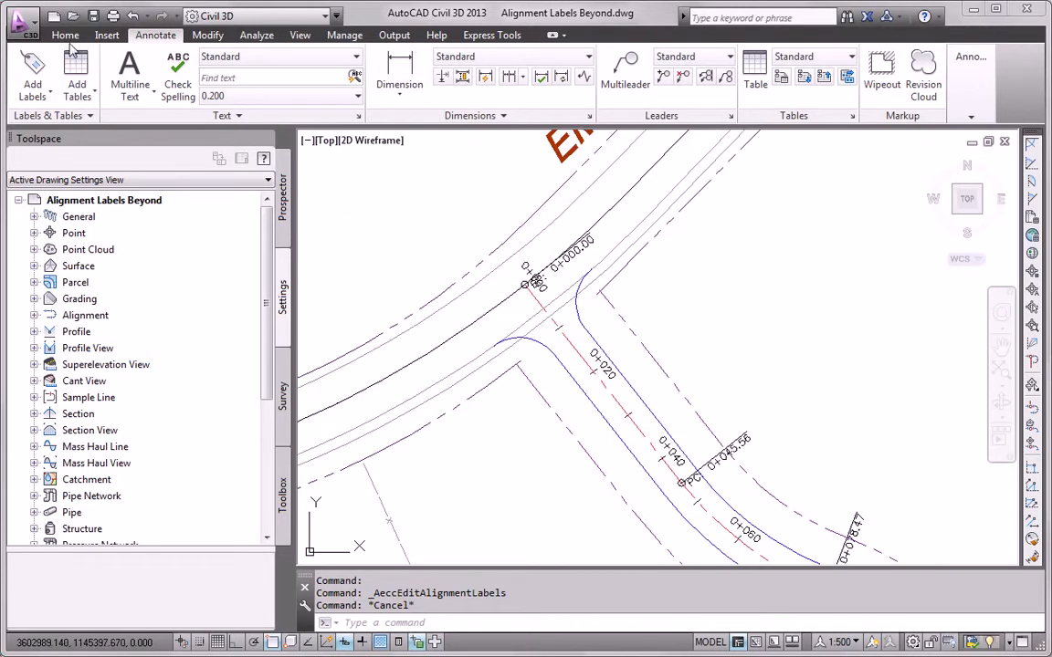
pyautogui.click(32, 75)
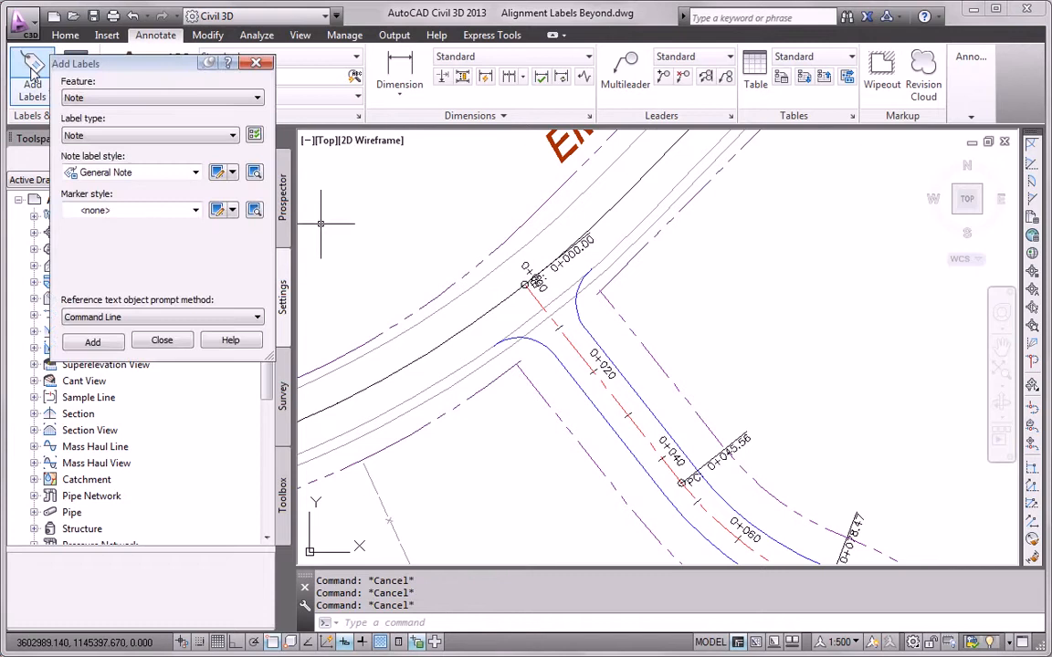
pyautogui.click(79, 98)
pyautogui.click(101, 134)
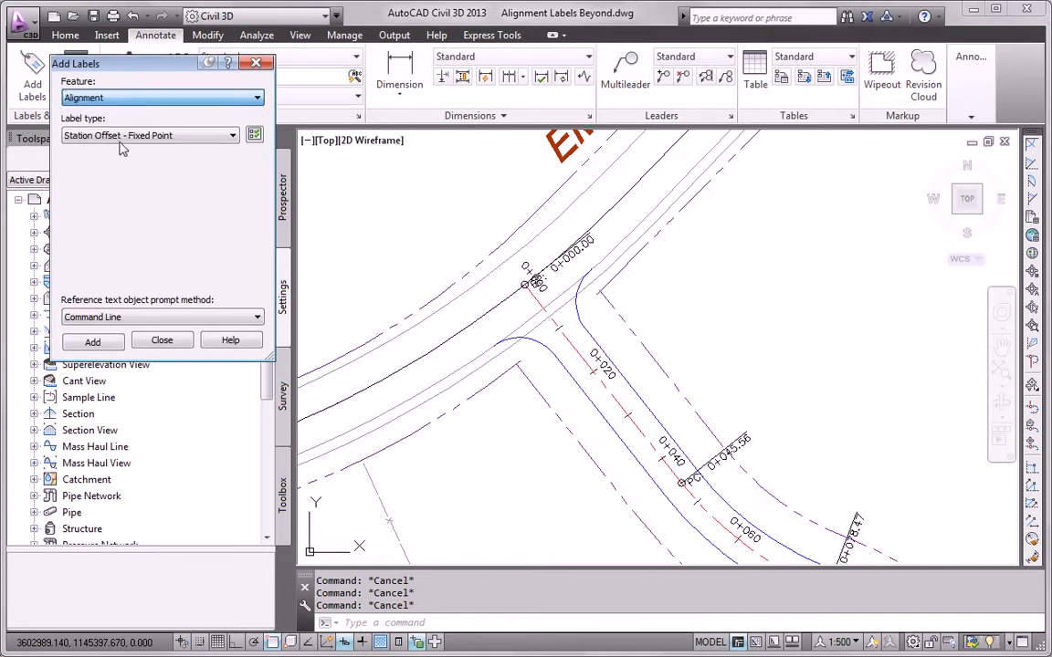
pyautogui.click(122, 137)
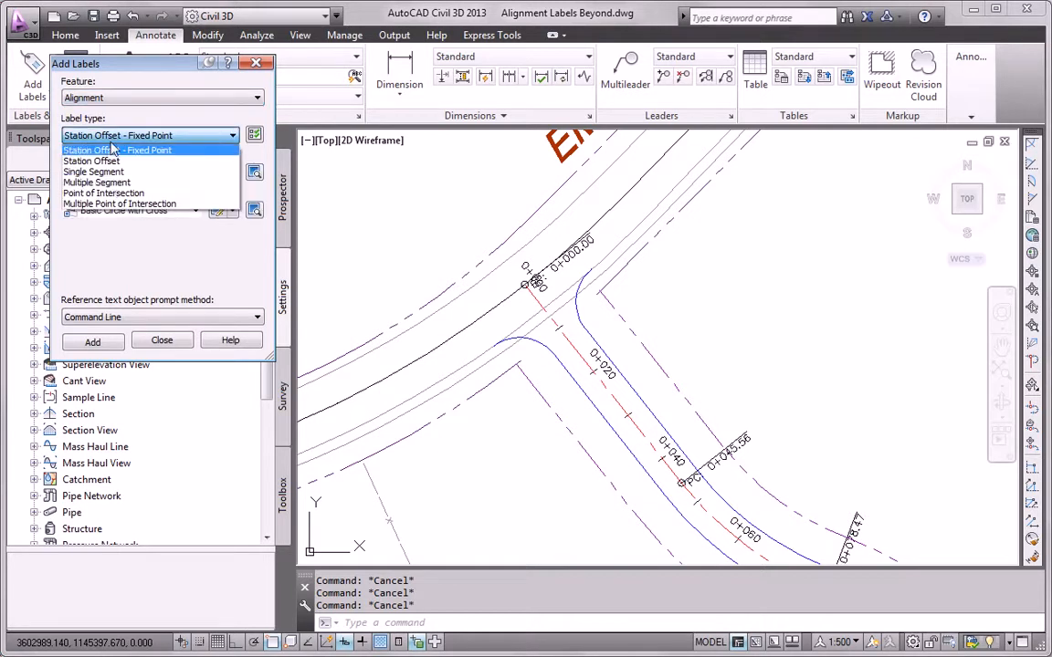
pyautogui.click(115, 142)
pyautogui.click(119, 174)
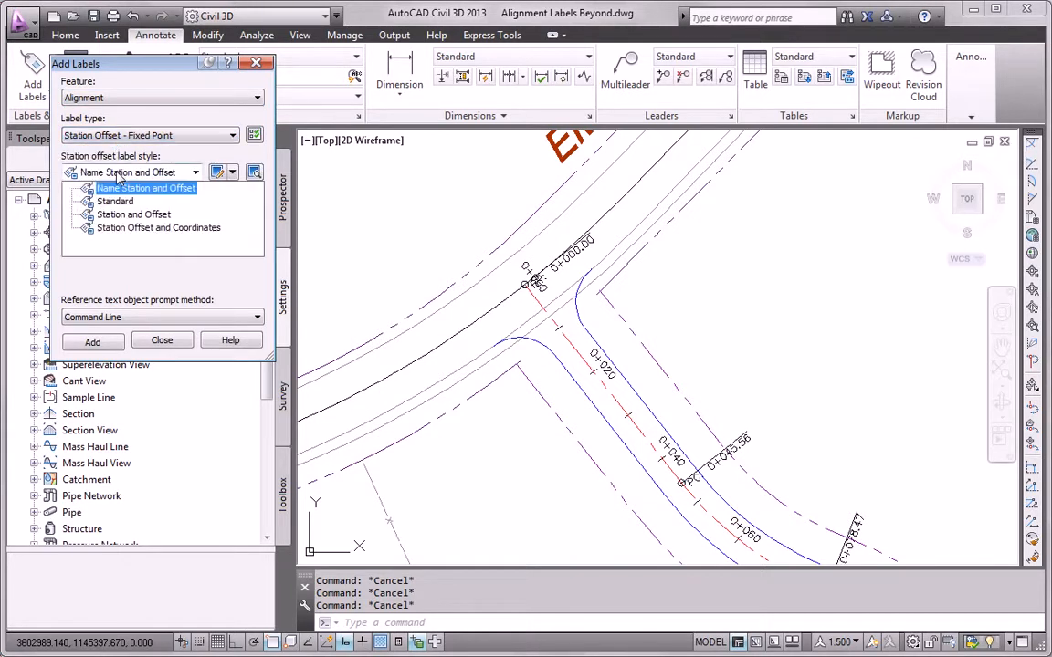
pyautogui.click(115, 204)
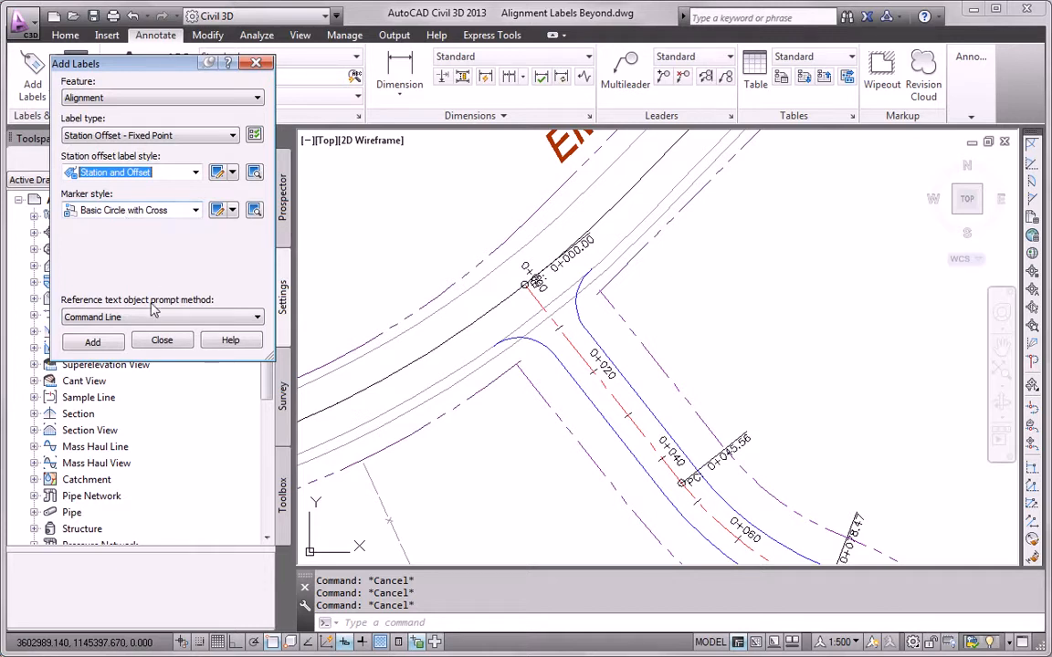
# - Add station offset labels to the Jordan Court alignment at both ends of the two curb returns at its start
pyautogui.click(95, 342)
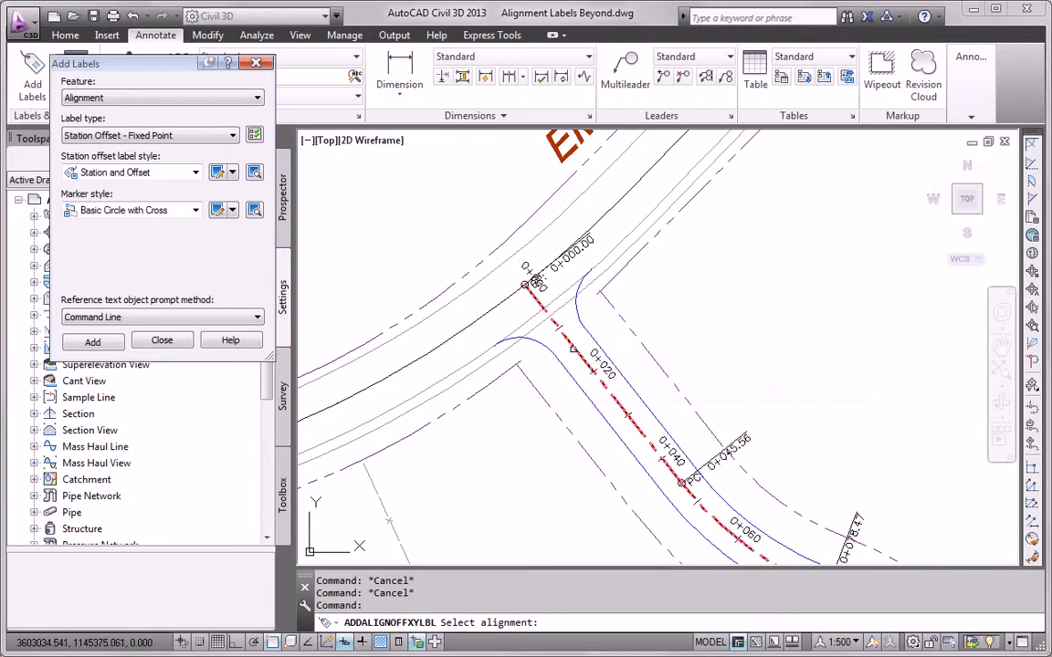
pyautogui.click(570, 350)
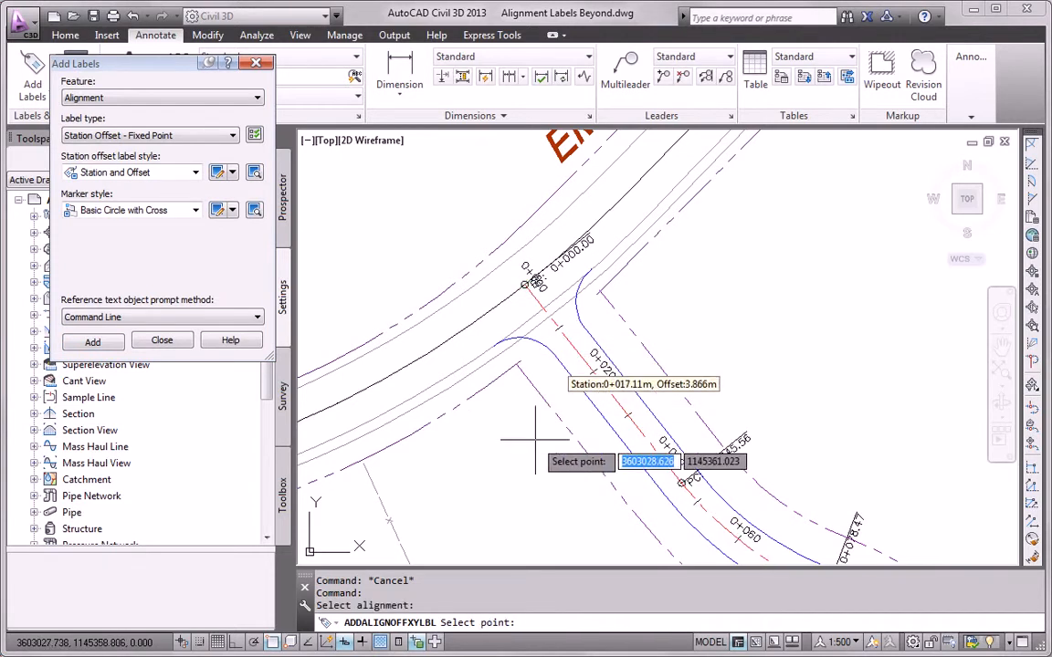
pyautogui.click(493, 345)
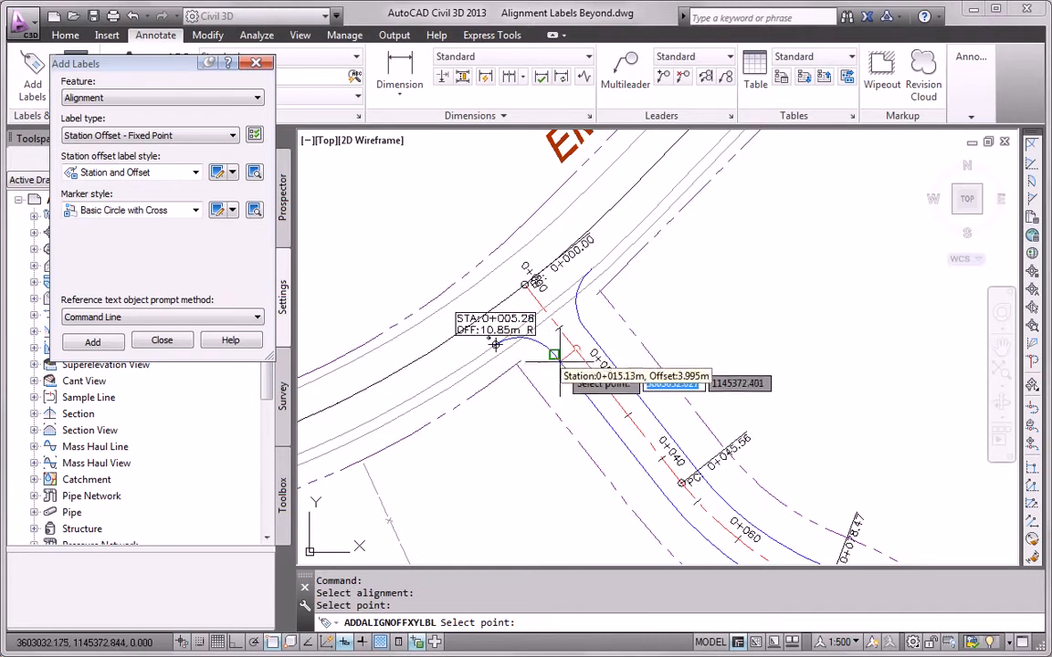
pyautogui.click(548, 349)
pyautogui.scroll(4, 607, 291)
pyautogui.scroll(2, 573, 283)
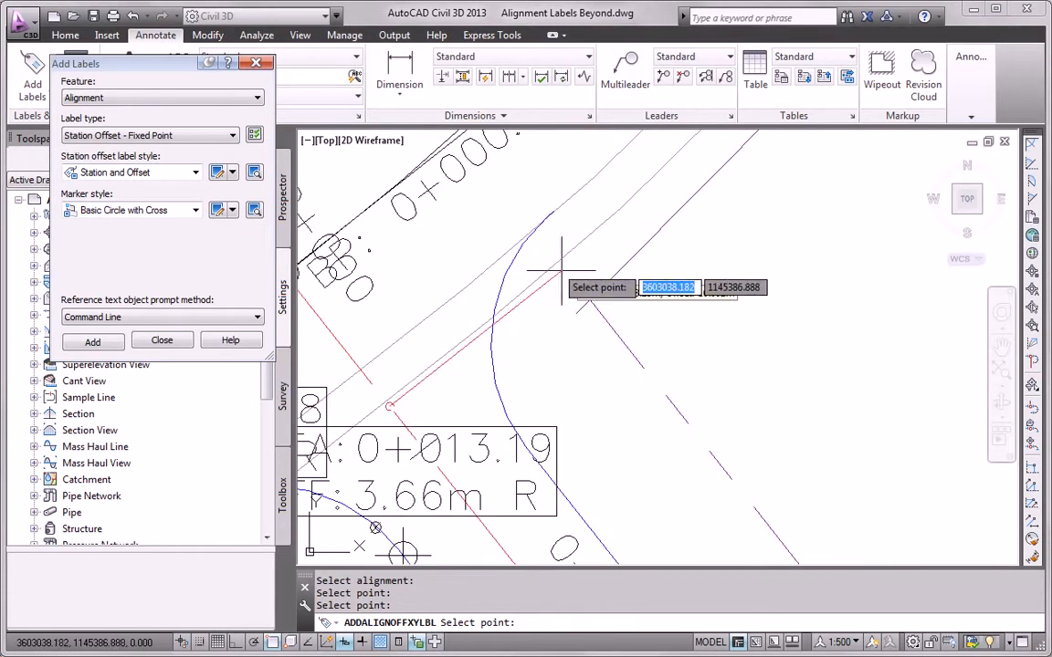
pyautogui.click(520, 253)
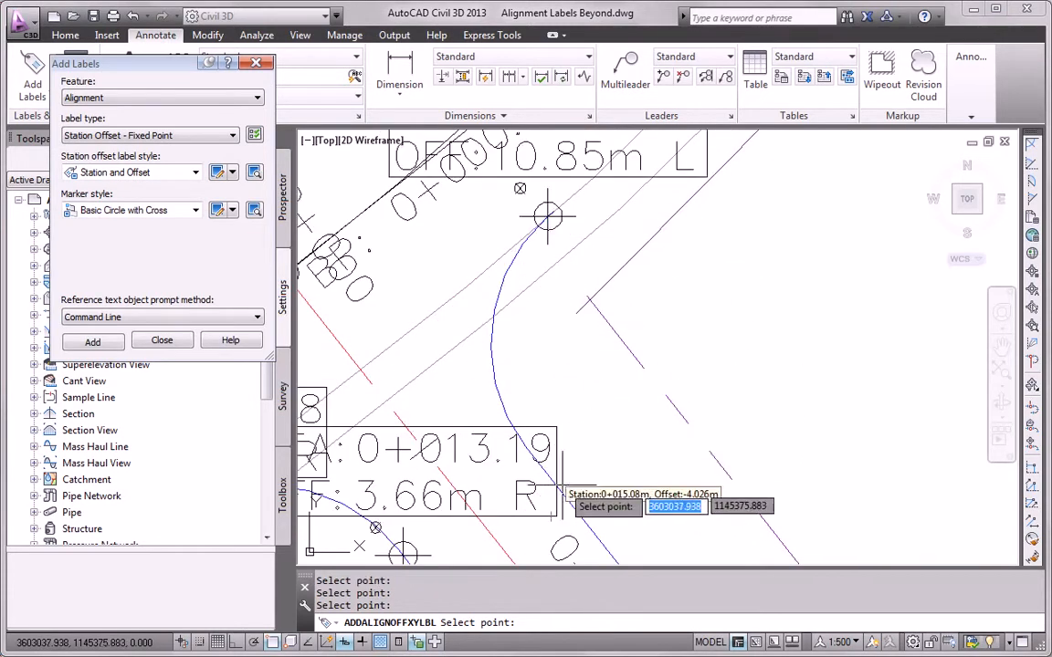
pyautogui.click(496, 376)
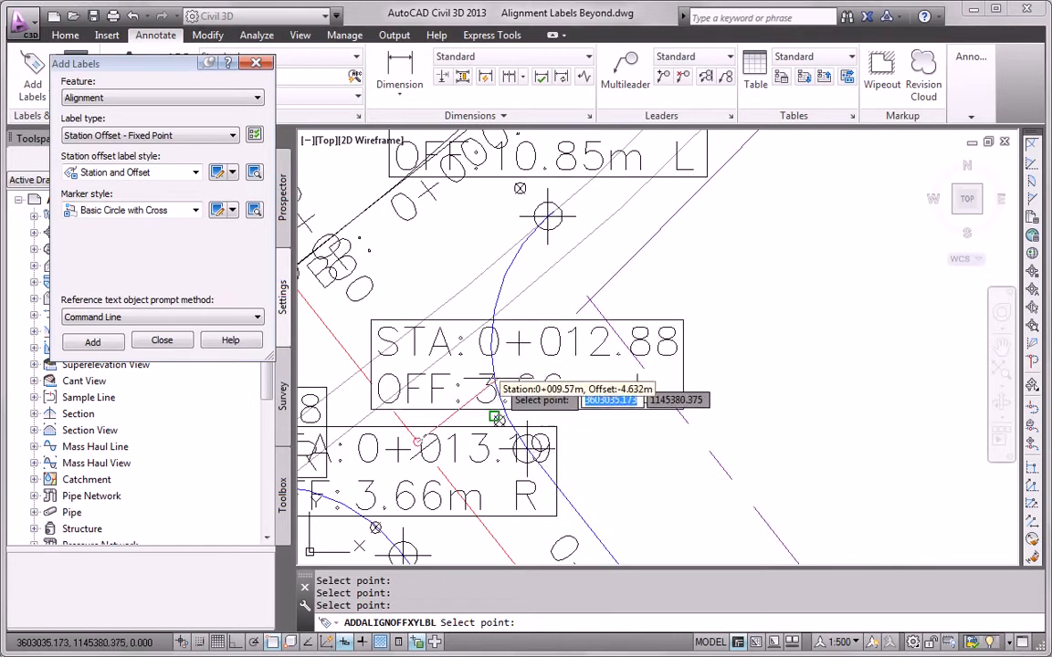
# - Label both curb lines of Jordan Court opposite the curve points at stations 0+045.56 and 0+078.47
pyautogui.scroll(-6, 499, 377)
pyautogui.moveTo(620, 439); pyautogui.dragTo(539, 253, button='middle')
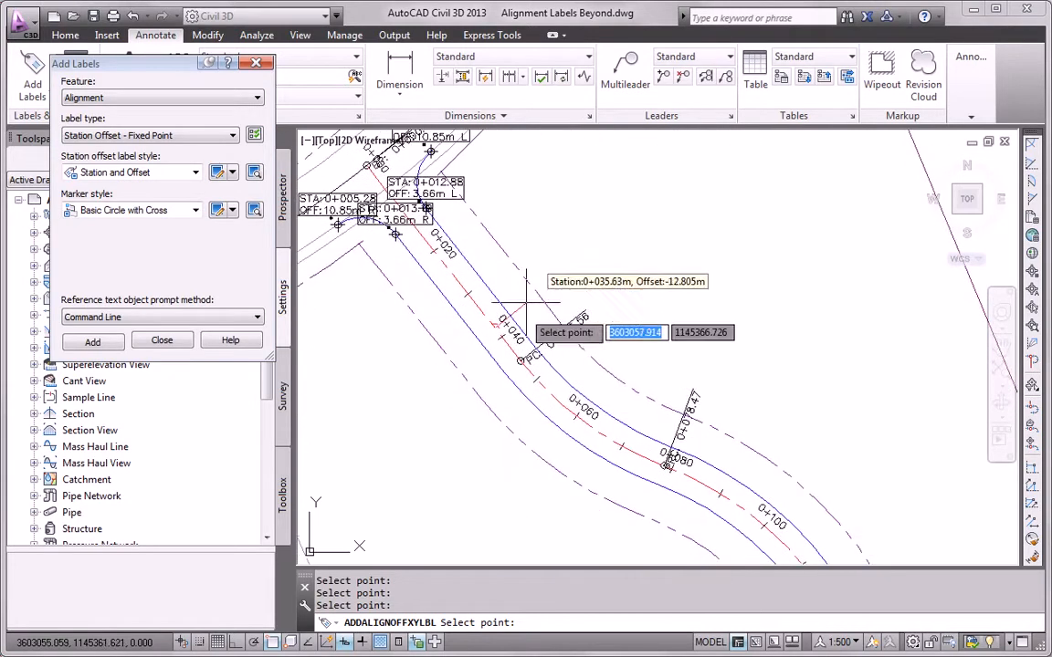
pyautogui.click(504, 371)
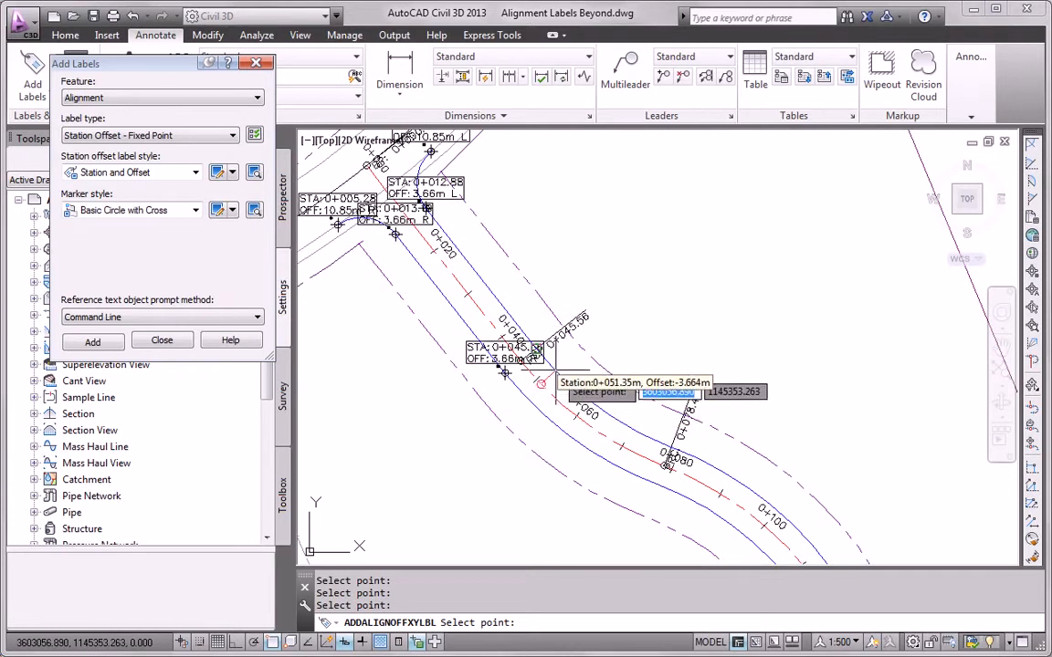
pyautogui.click(669, 461)
pyautogui.scroll(3, 671, 456)
pyautogui.click(646, 517)
# - Label both Jordan Court curb lines opposite the curve end point at station 0+128.13
pyautogui.moveTo(609, 511); pyautogui.dragTo(540, 420, button='middle')
pyautogui.scroll(-2, 511, 365)
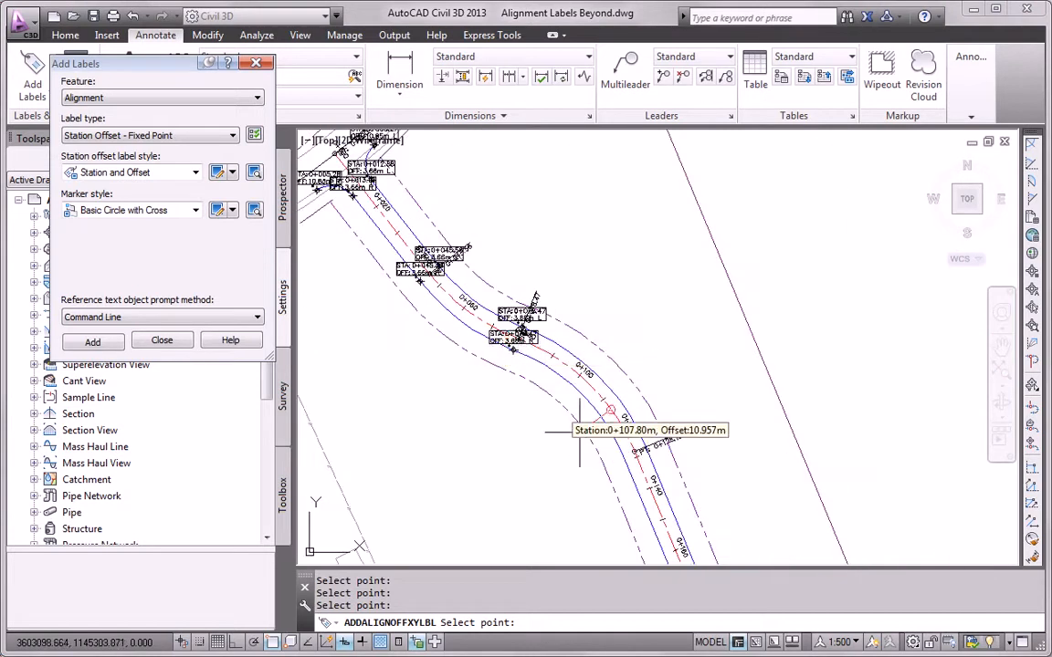
pyautogui.scroll(2, 575, 415)
pyautogui.click(681, 498)
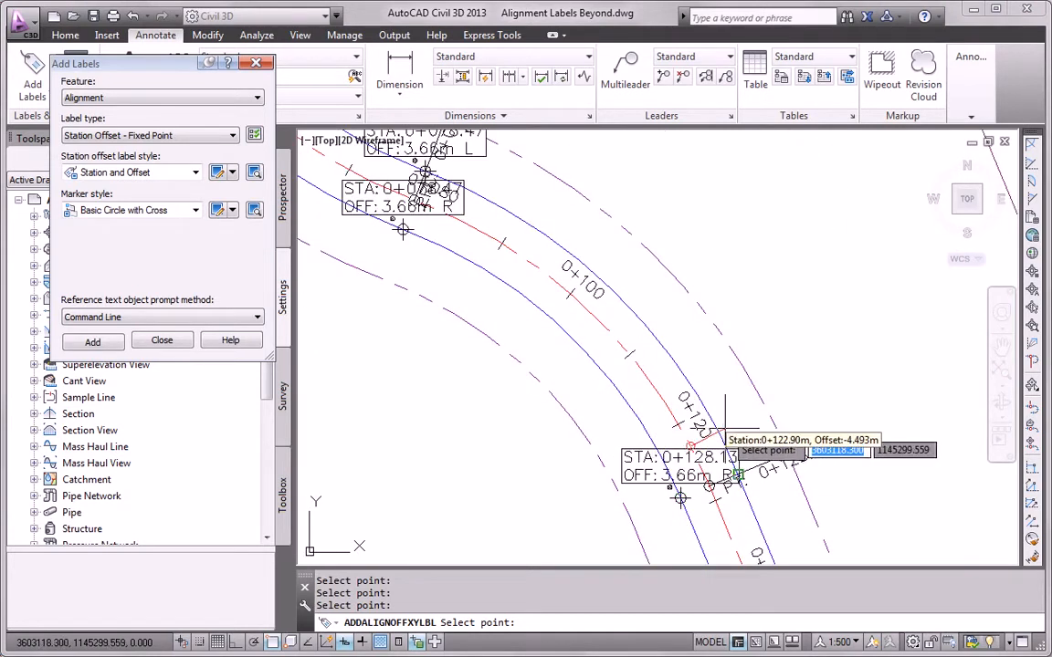
# - Label the ends of the Madison Lane curb returns where they meet the Jordan Court curb line
pyautogui.scroll(-4, 694, 424)
pyautogui.scroll(2, 653, 475)
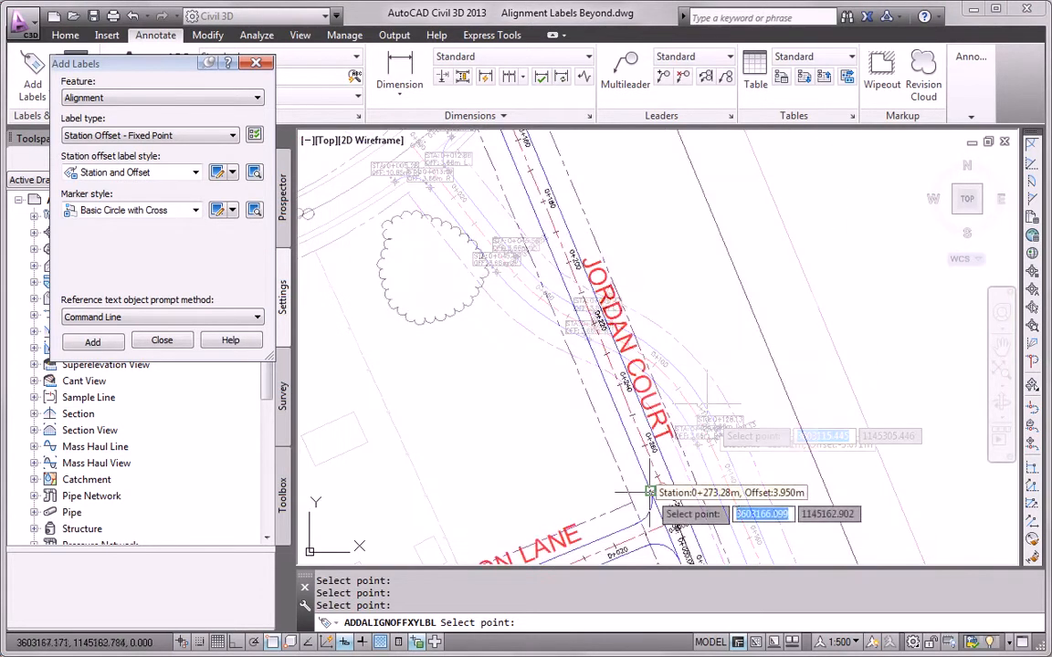
pyautogui.moveTo(525, 451); pyautogui.dragTo(423, 246, button='middle')
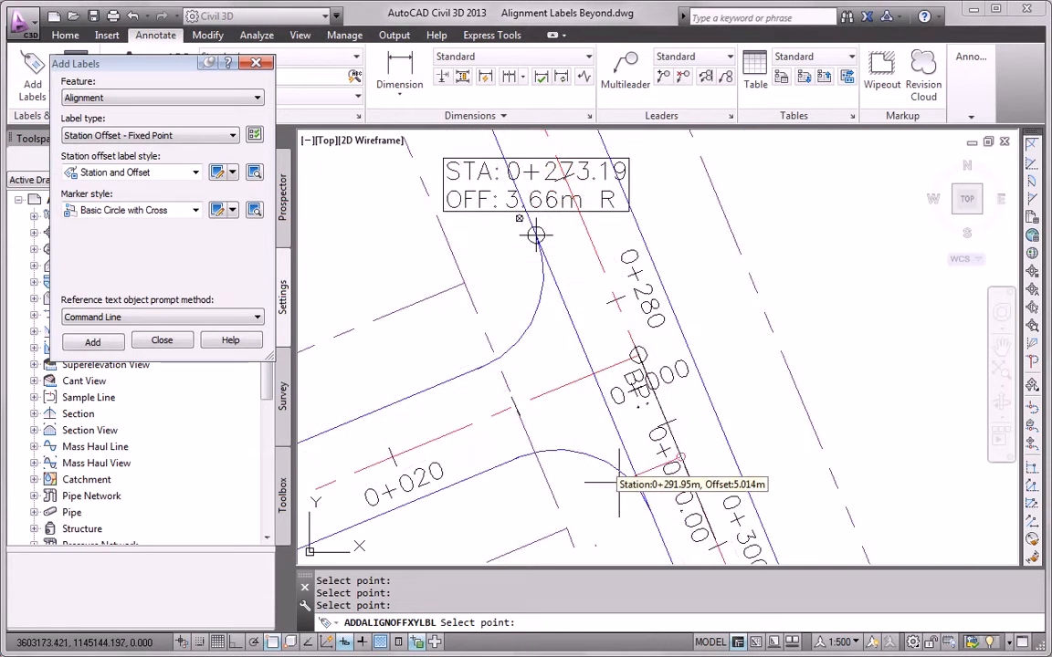
pyautogui.click(650, 511)
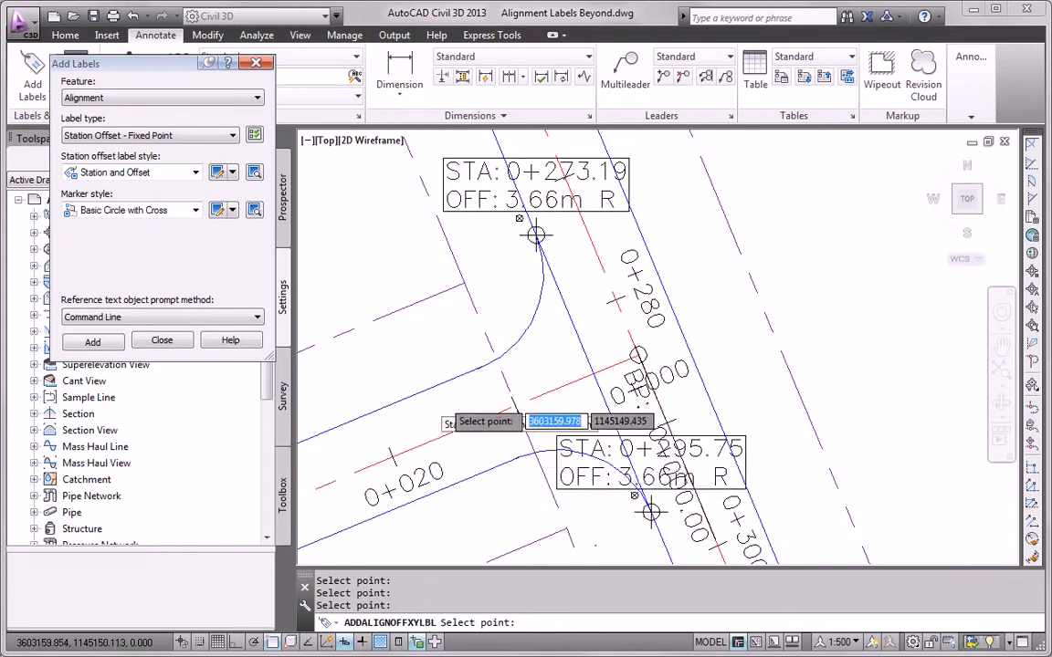
# - Label the Jordan Court right-of-way corners at Madison Lane and the inner right-of-way line at the bend starting at 0+360.67
pyautogui.scroll(-8, 454, 392)
pyautogui.moveTo(570, 469); pyautogui.dragTo(559, 339, button='middle')
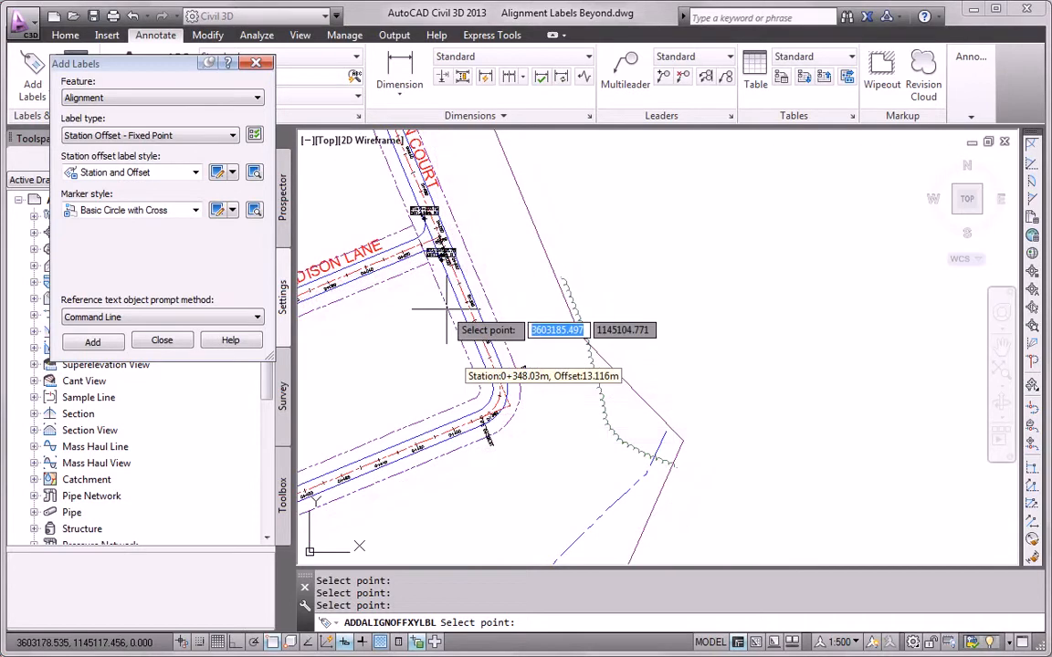
pyautogui.scroll(3, 446, 308)
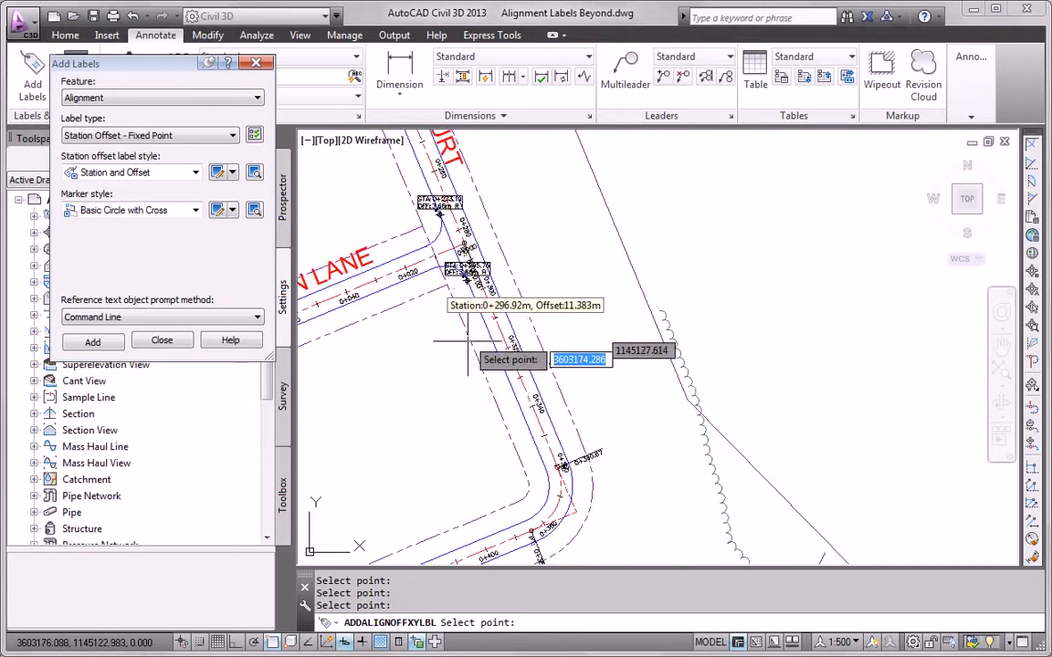
pyautogui.scroll(3, 412, 232)
pyautogui.click(413, 232)
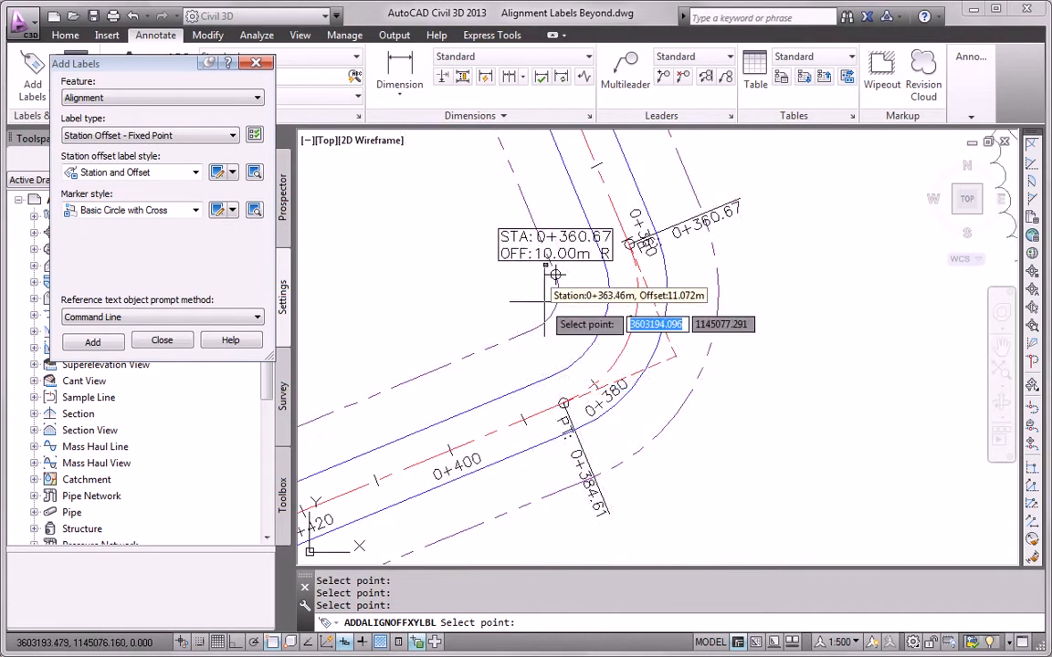
pyautogui.click(533, 330)
# - Label the Jordan Court right-of-way lines at the curve points 0+538.24 and 0+580.95 and at the alignment's end
pyautogui.click(702, 213)
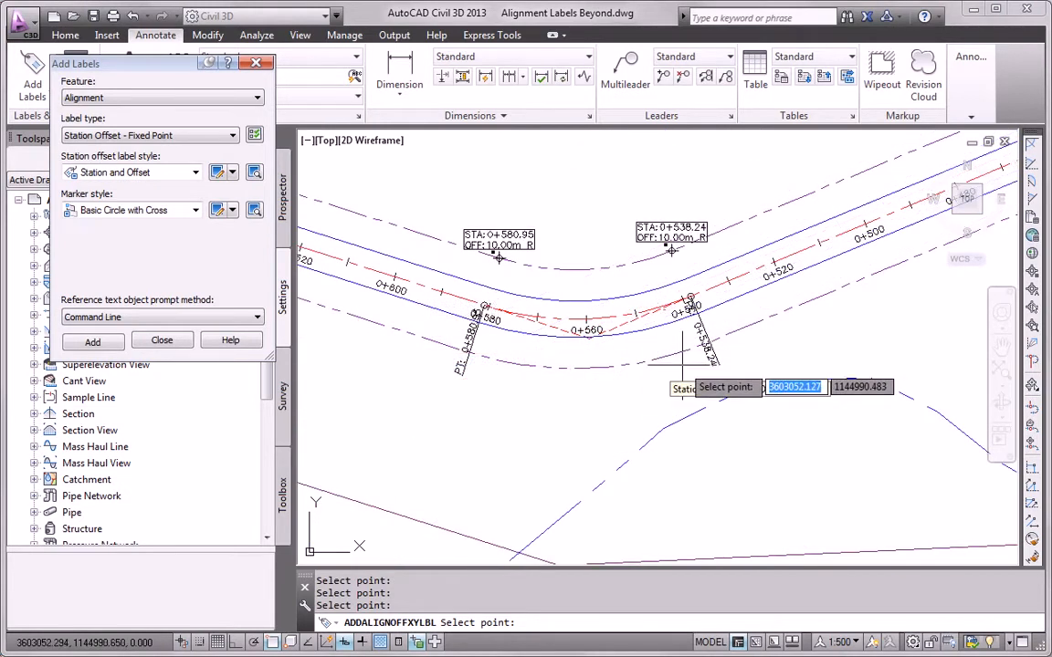
pyautogui.click(709, 341)
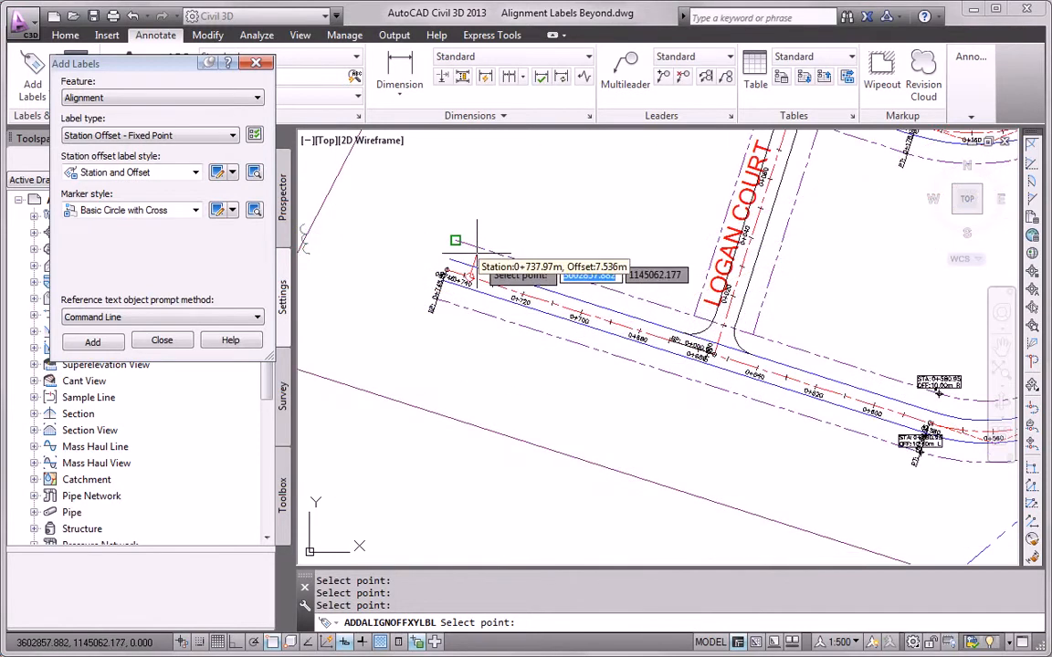
pyautogui.click(476, 253)
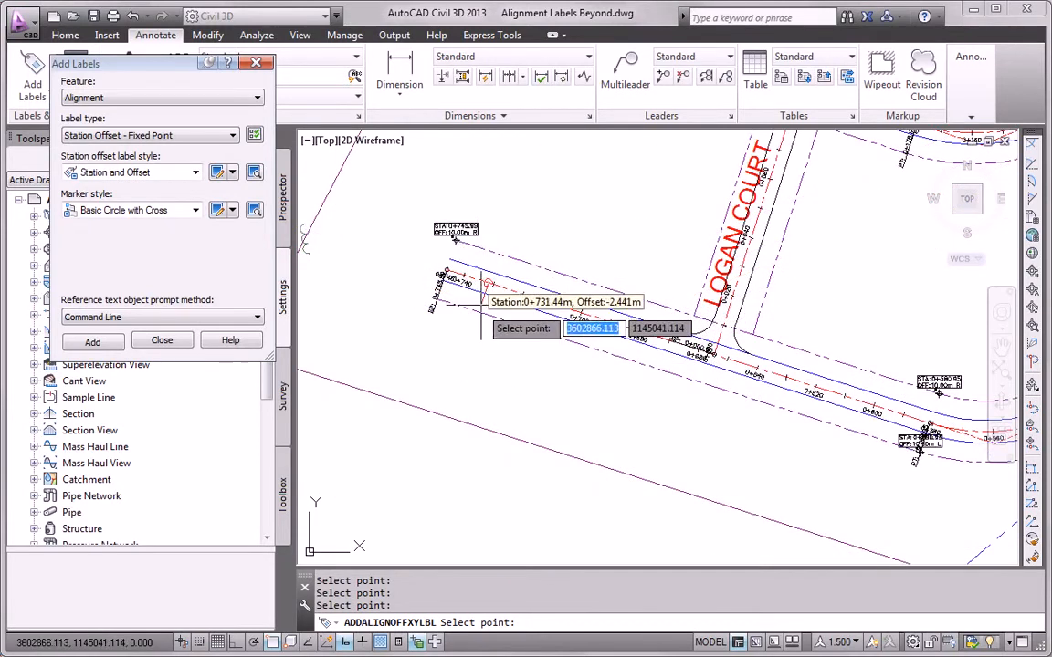
pyautogui.click(472, 332)
pyautogui.press('Escape')
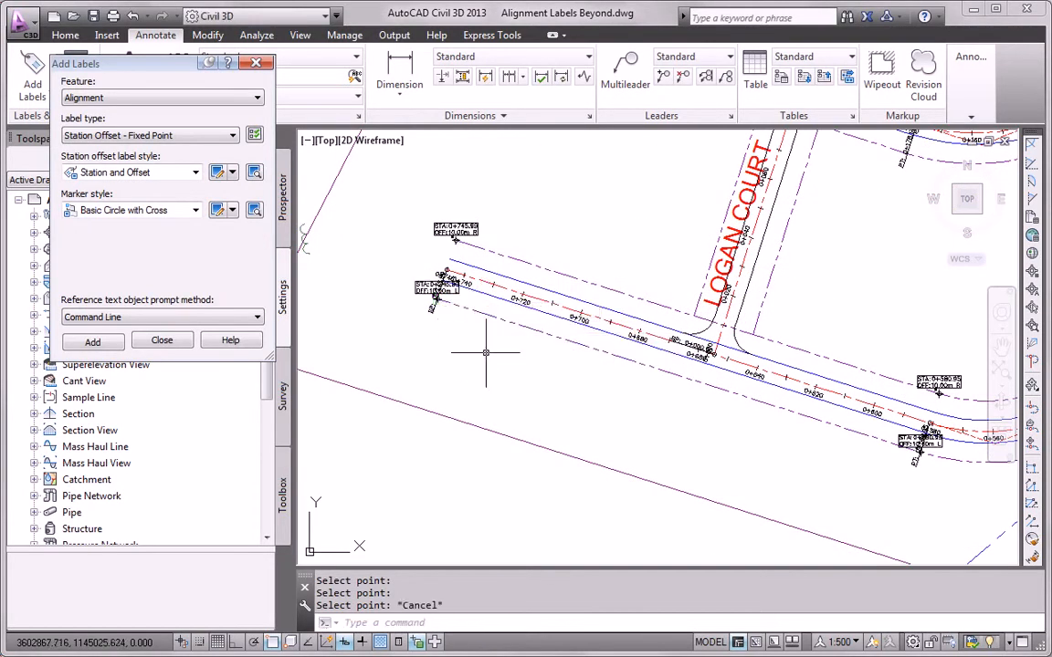
# - Start station offset labels for the Madison Lane alignment and label the curb return end on its right side near Jordan Court
pyautogui.scroll(-8, 486, 363)
pyautogui.scroll(5, 635, 292)
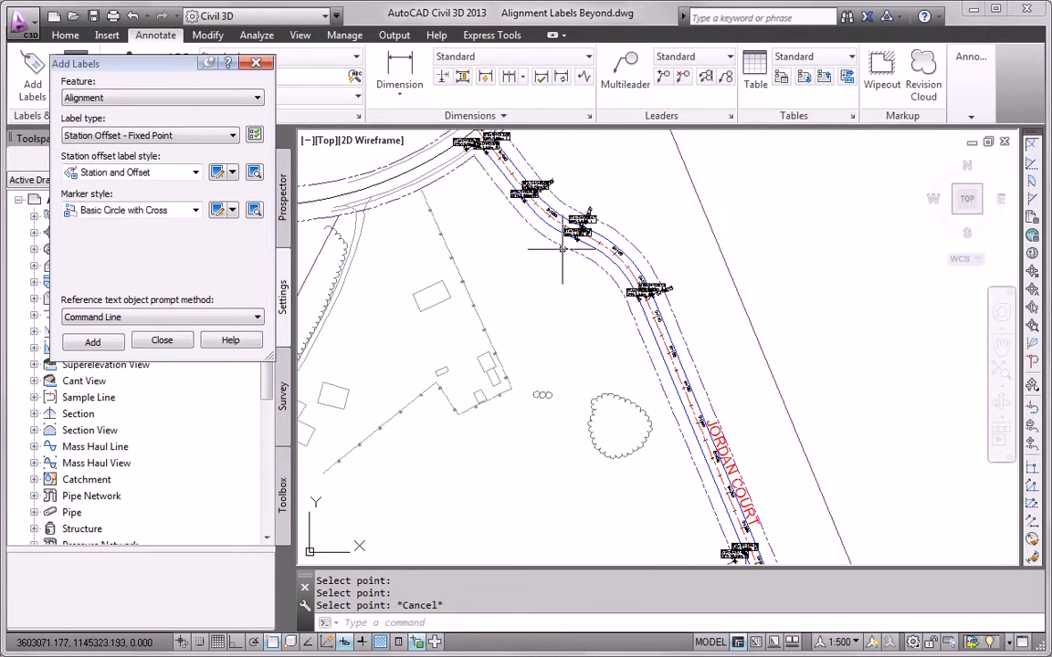
pyautogui.scroll(3, 712, 397)
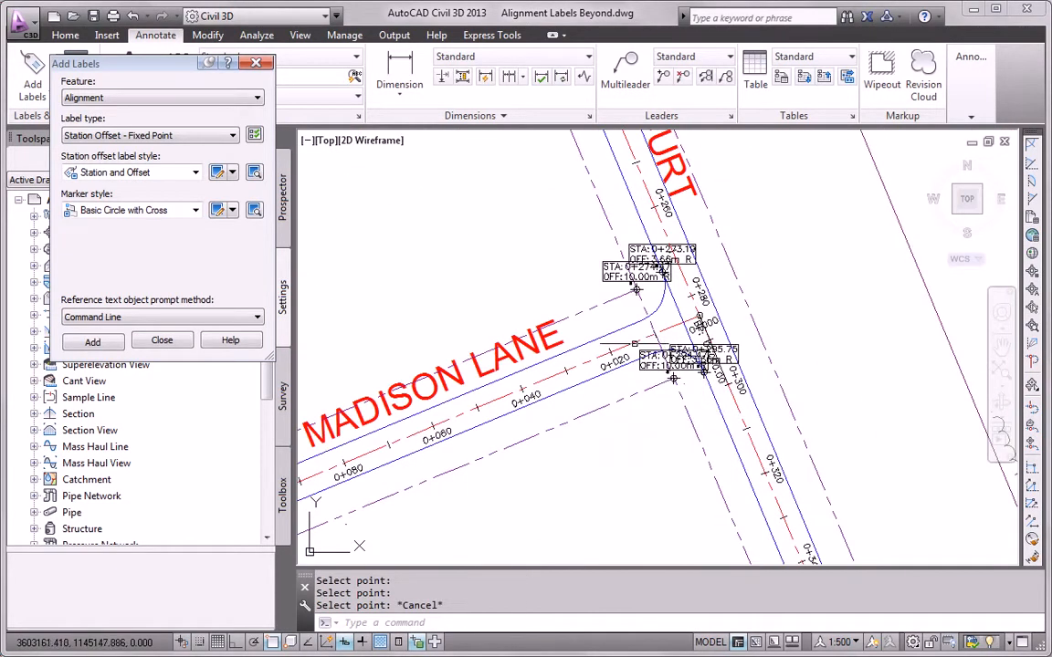
pyautogui.click(93, 343)
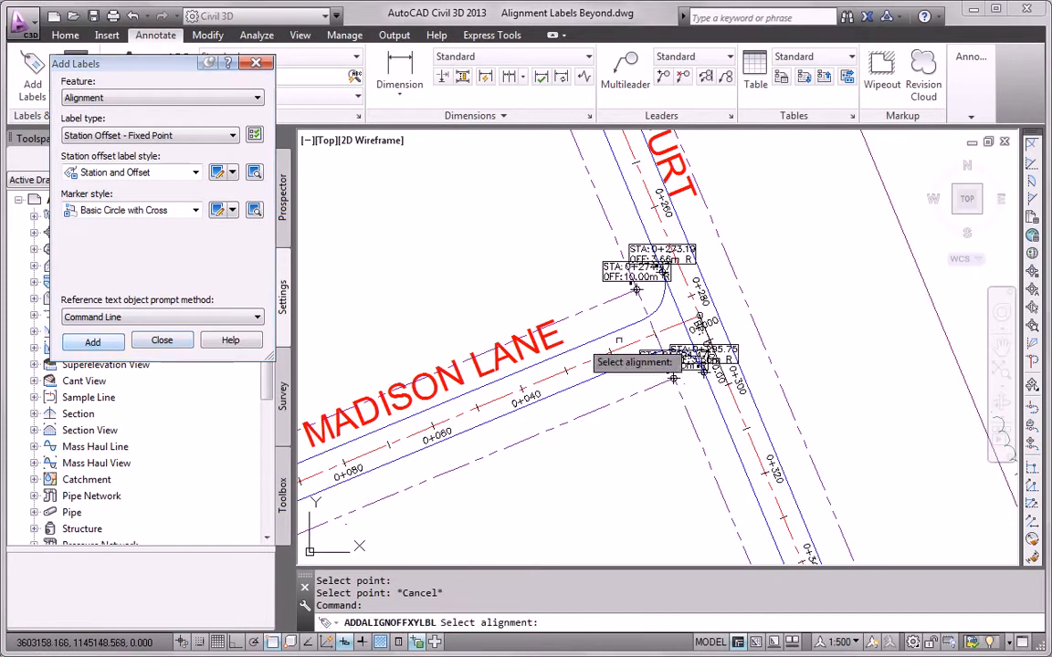
pyautogui.click(572, 367)
pyautogui.scroll(2, 616, 324)
pyautogui.scroll(-1, 616, 324)
pyautogui.moveTo(541, 395); pyautogui.dragTo(583, 373, button='middle')
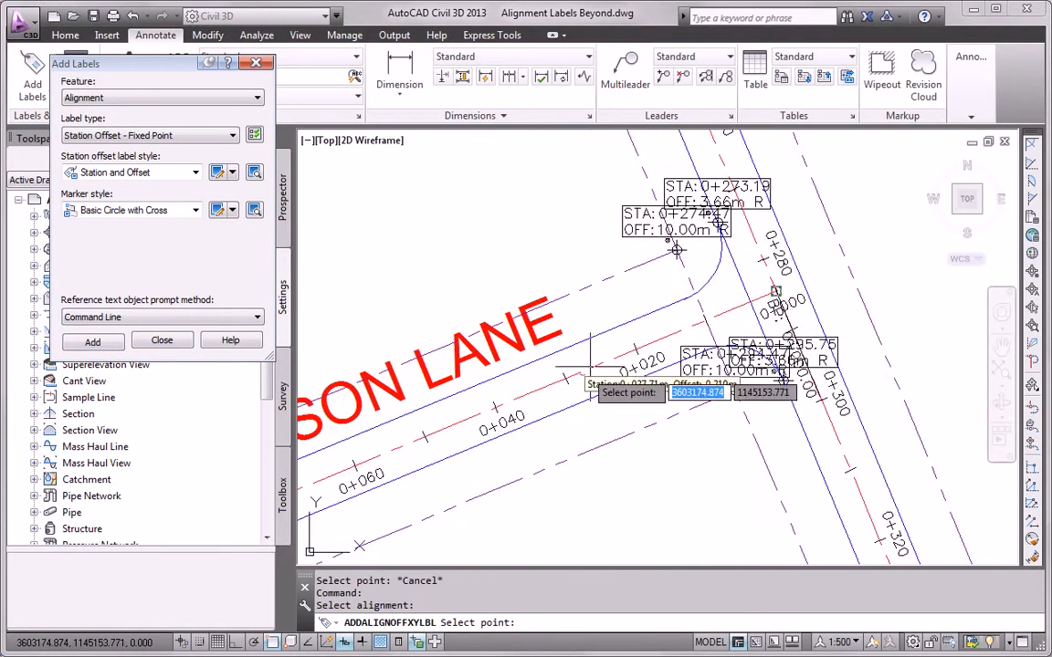
pyautogui.click(686, 297)
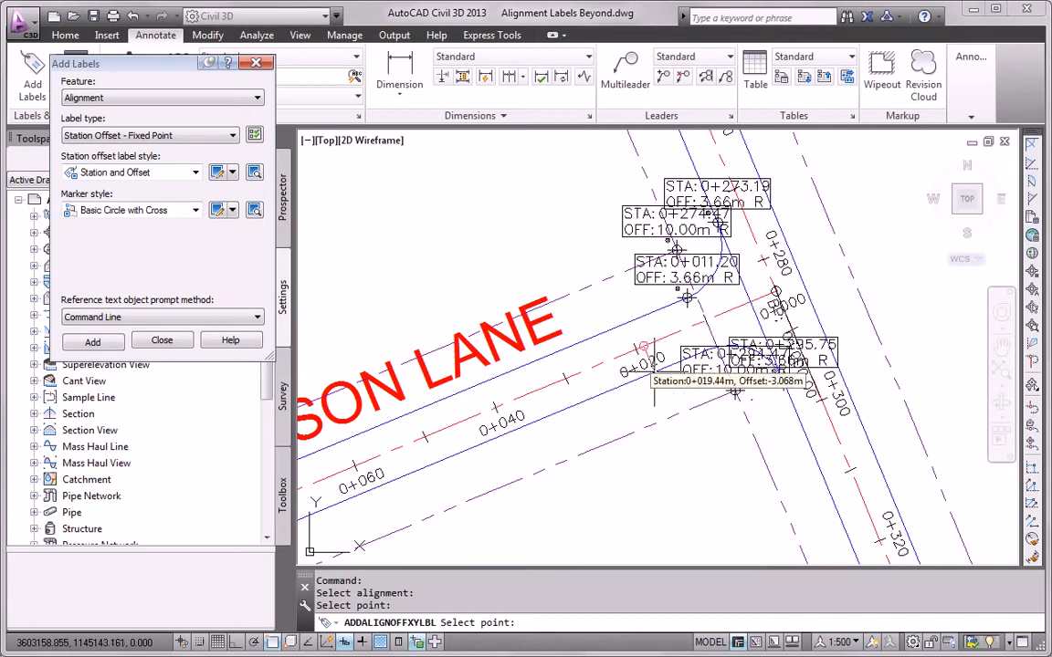
# - Label the Madison Lane right-of-way lines at the curve points 0+135.46 and 0+178.17, and end the labeling
pyautogui.scroll(4, 689, 376)
pyautogui.scroll(-6, 722, 402)
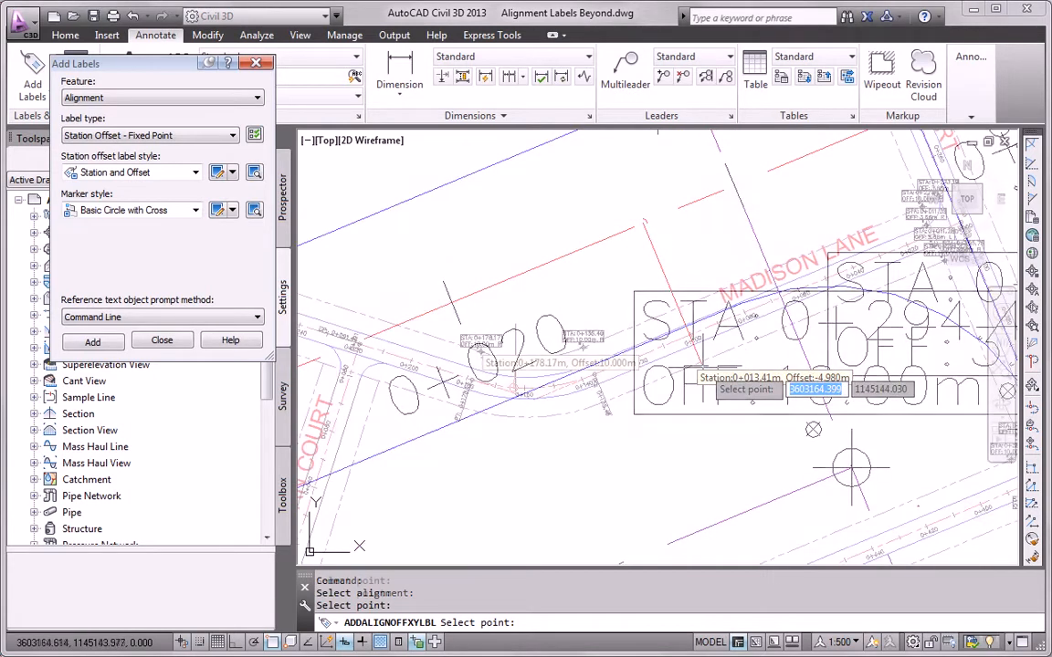
pyautogui.scroll(5, 517, 370)
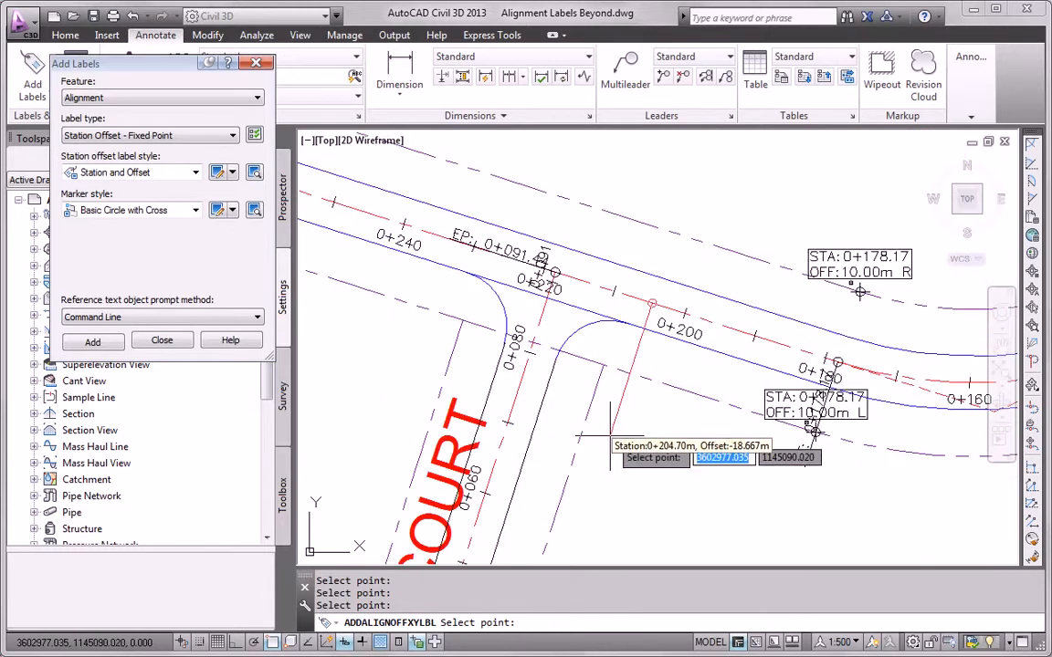
pyautogui.press('Return')
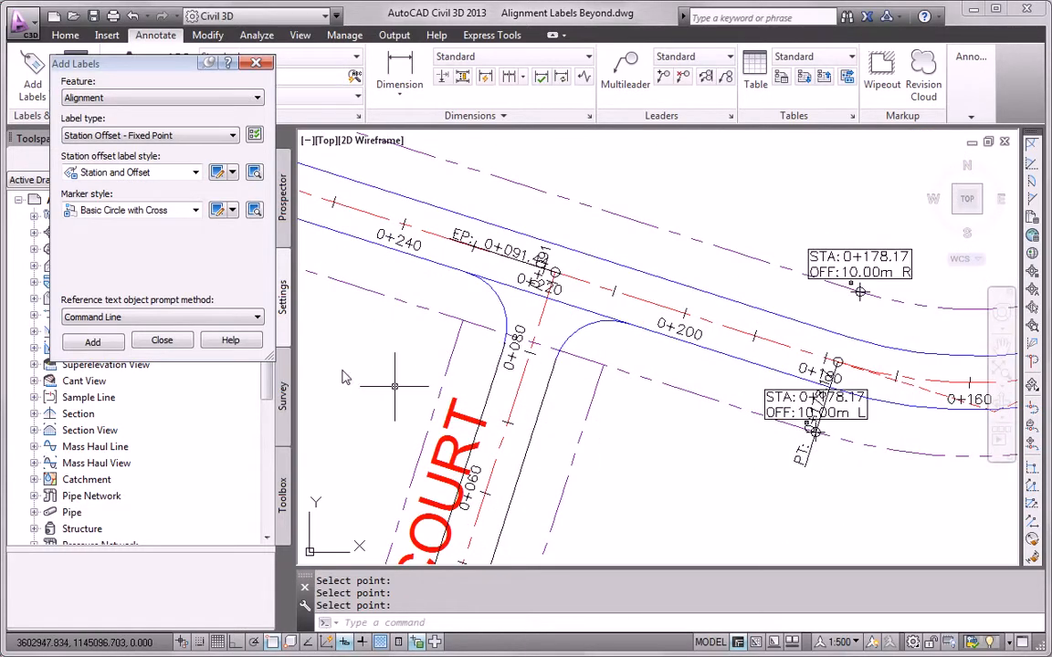
# - Add station offset labels to the Logan Court alignment at the curb returns and right-of-way corners by Madison Lane
pyautogui.click(94, 342)
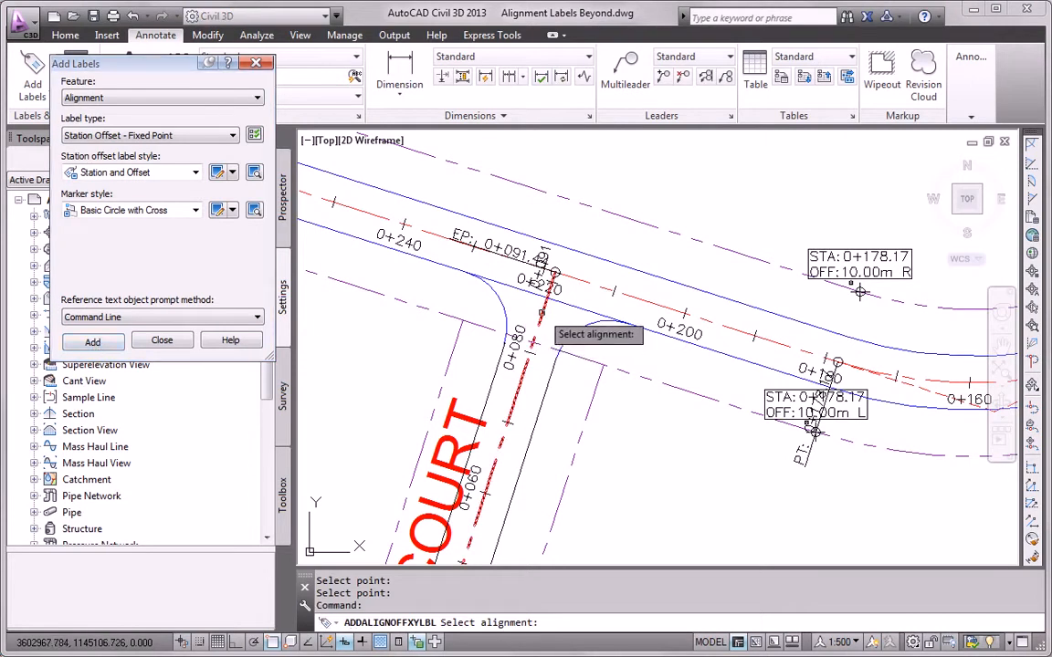
pyautogui.click(542, 312)
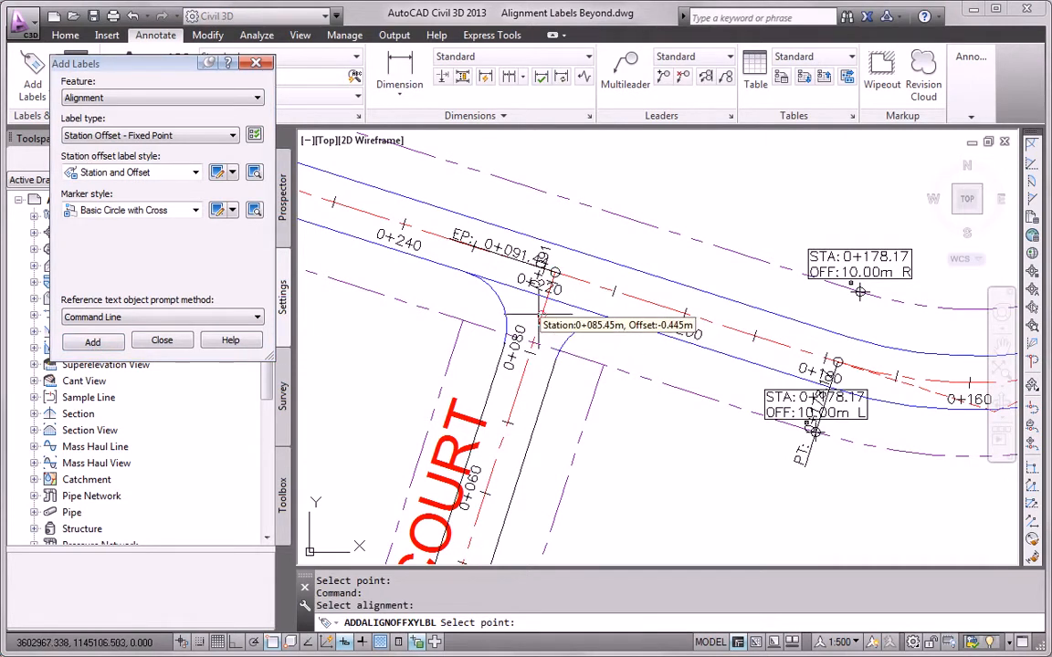
pyautogui.click(628, 323)
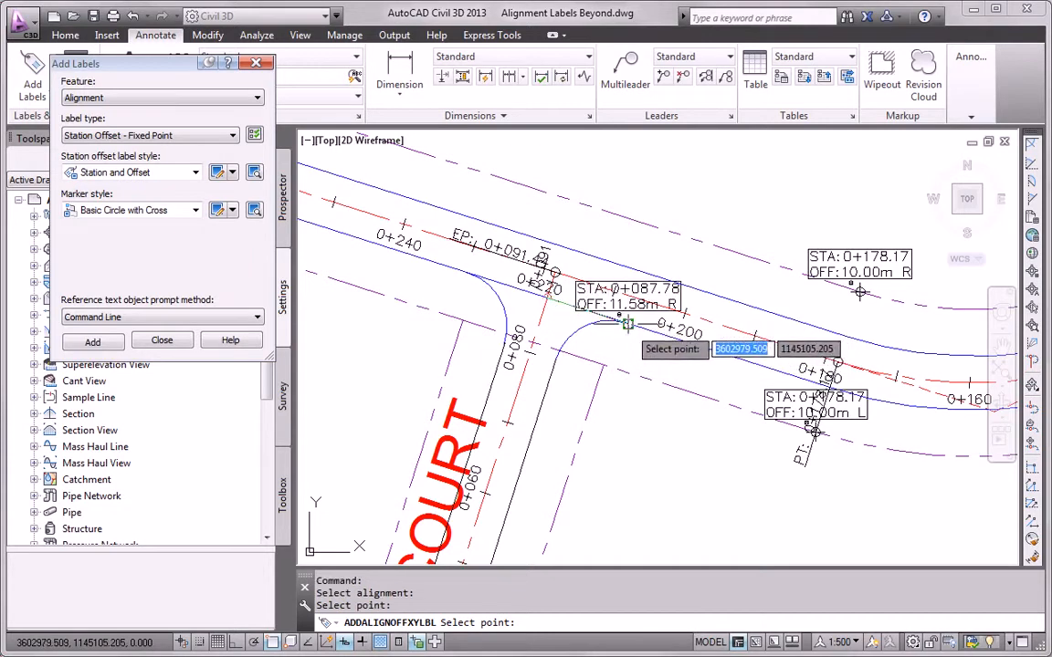
pyautogui.click(554, 362)
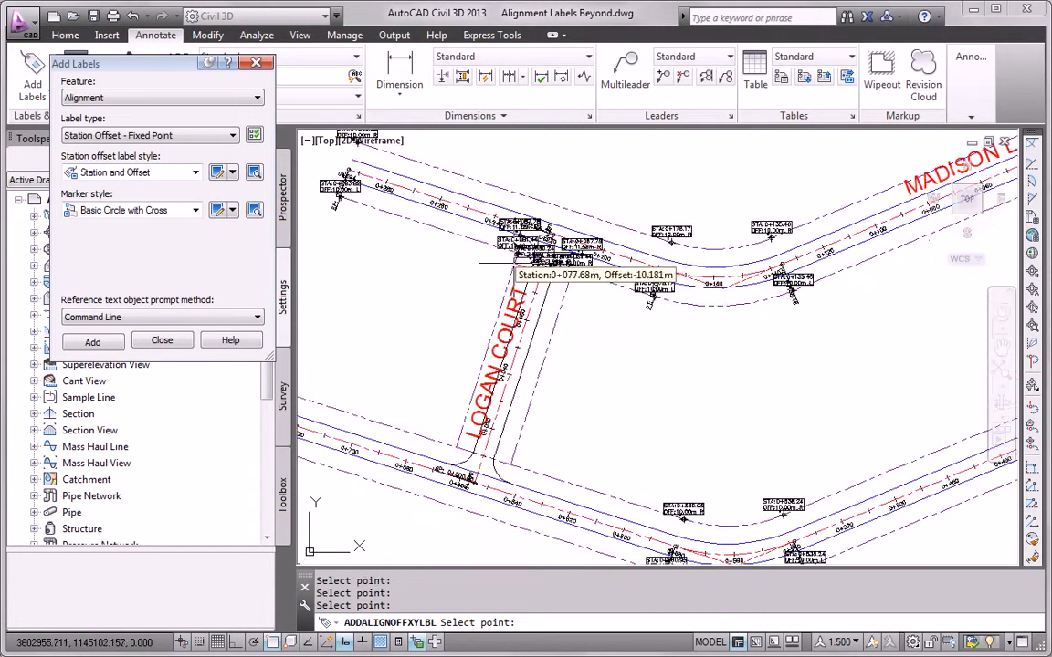
# - Add station offset labels to the Logan Court right-of-way corners by Jordan Court
pyautogui.scroll(4, 470, 504)
pyautogui.click(445, 445)
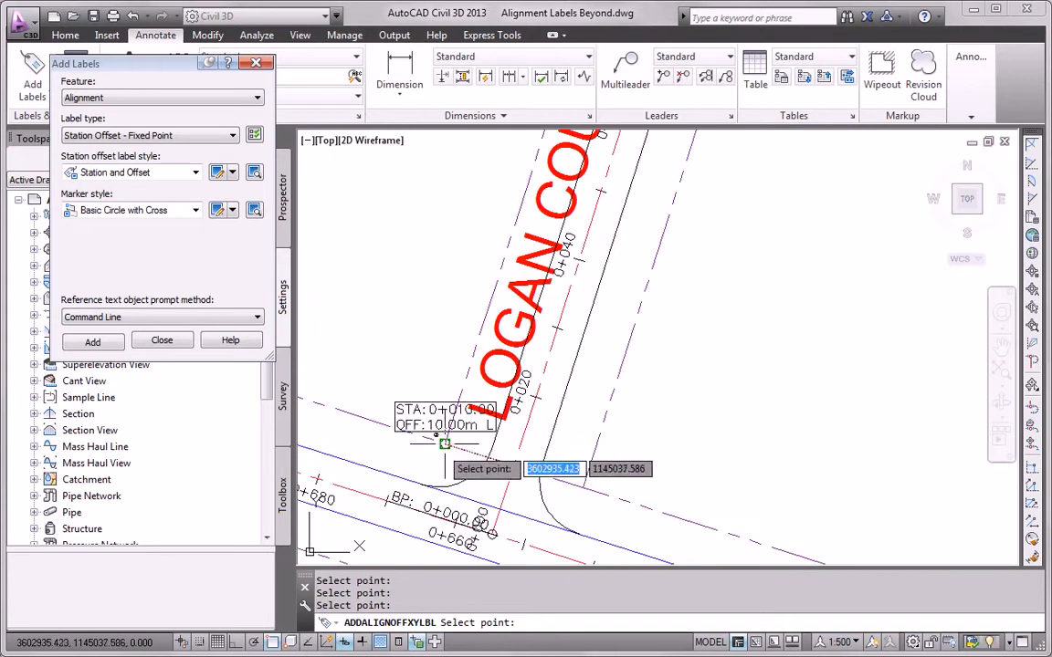
pyautogui.click(582, 488)
pyautogui.moveTo(582, 489); pyautogui.dragTo(632, 415, button='middle')
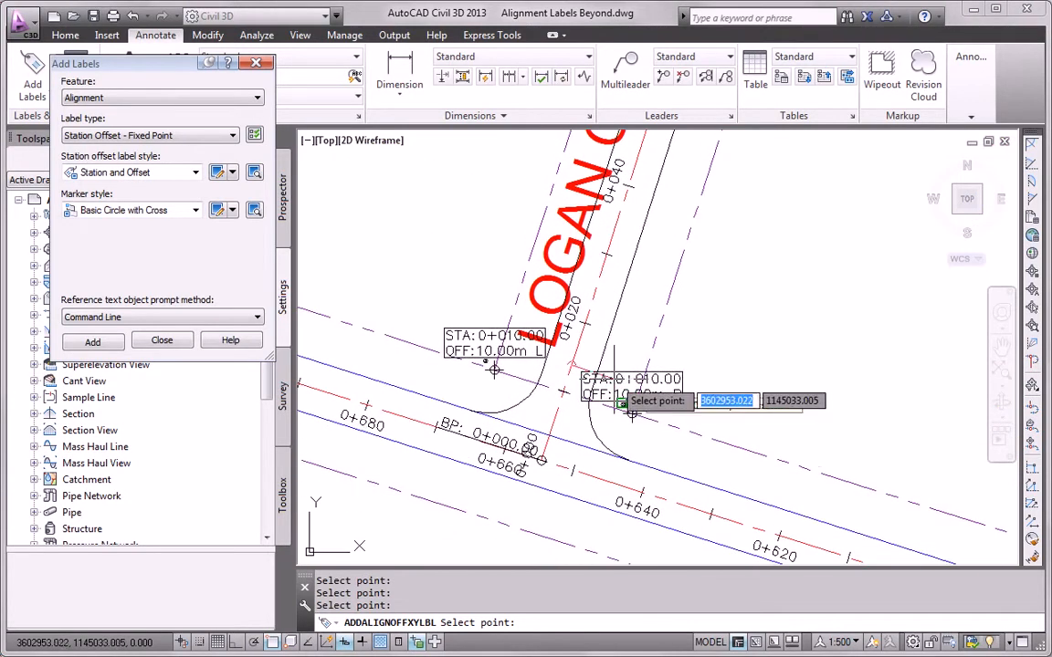
# - Label both ends of the two Logan Court curb returns at Jordan Court, and end the labeling
pyautogui.click(600, 337)
pyautogui.click(541, 372)
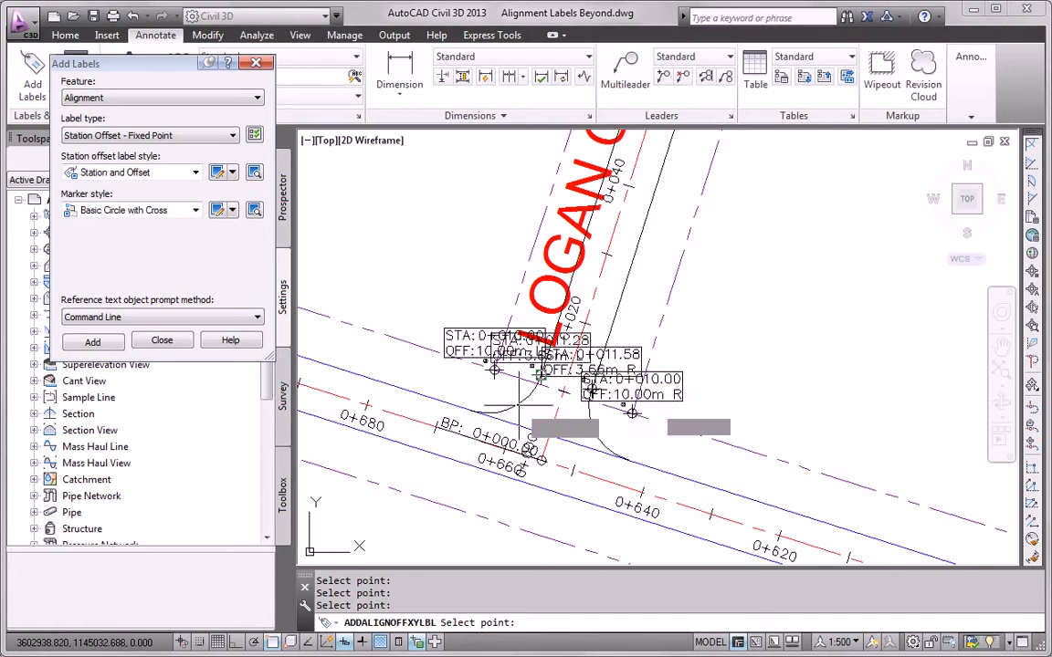
pyautogui.click(471, 412)
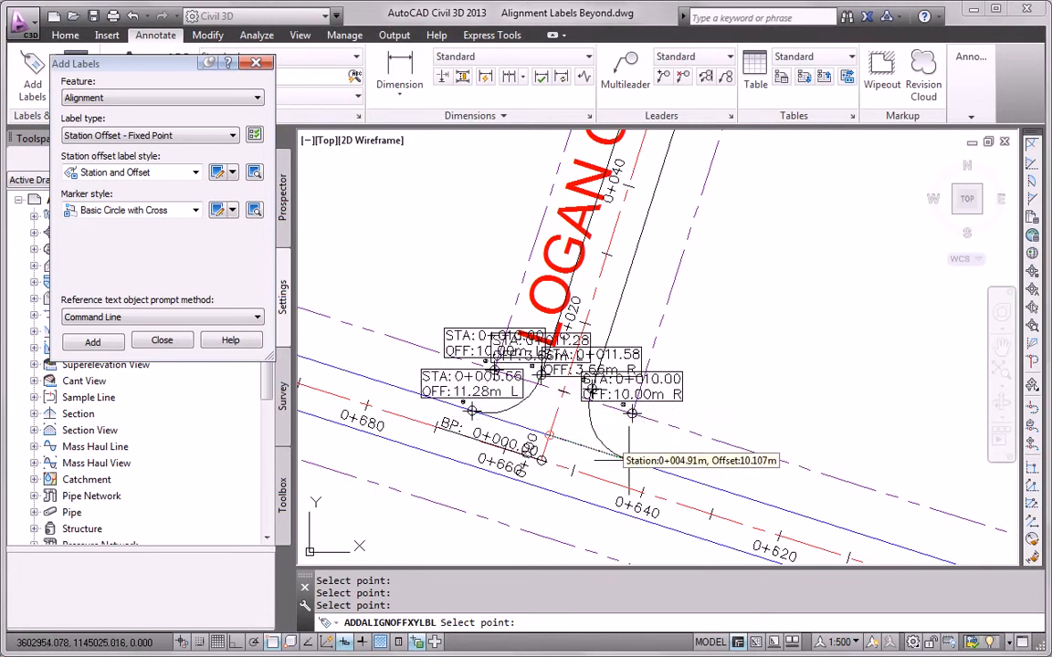
pyautogui.click(629, 458)
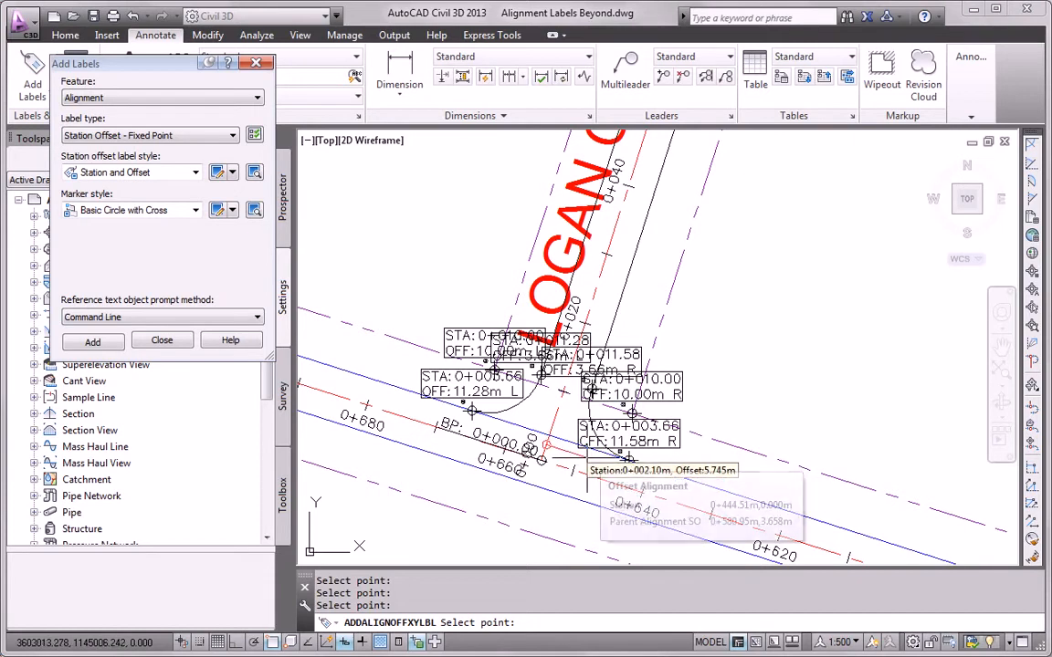
pyautogui.press('Escape')
# - Move the 0+005.28 right station offset label at the start of Jordan Court to clear space across the intersecting road
pyautogui.scroll(-6, 552, 449)
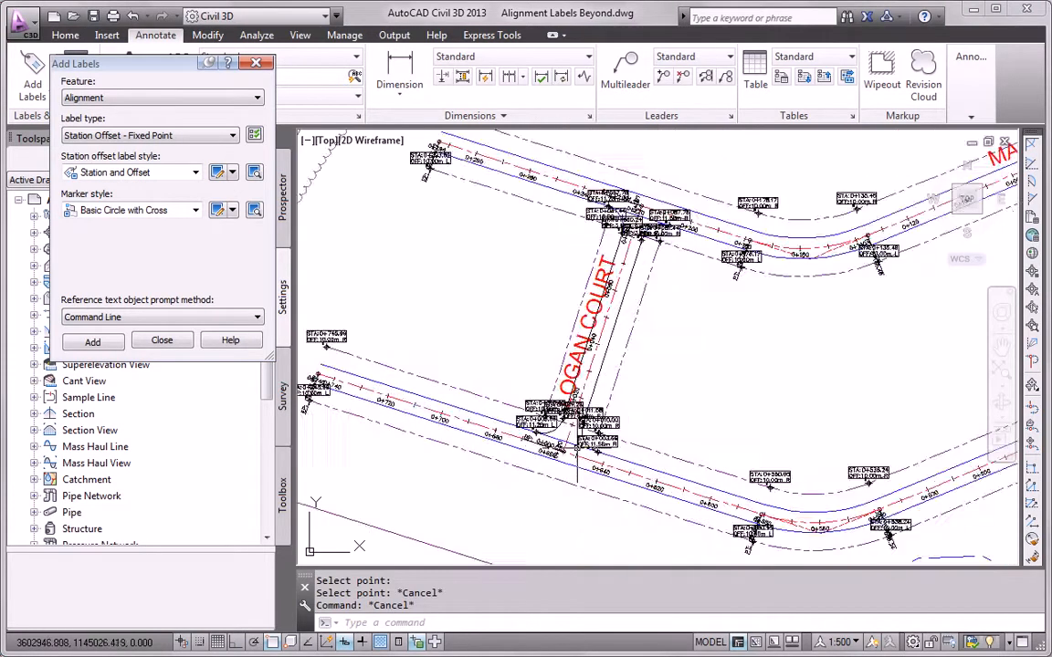
pyautogui.moveTo(619, 337); pyautogui.dragTo(564, 553, button='middle')
pyautogui.scroll(5, 513, 252)
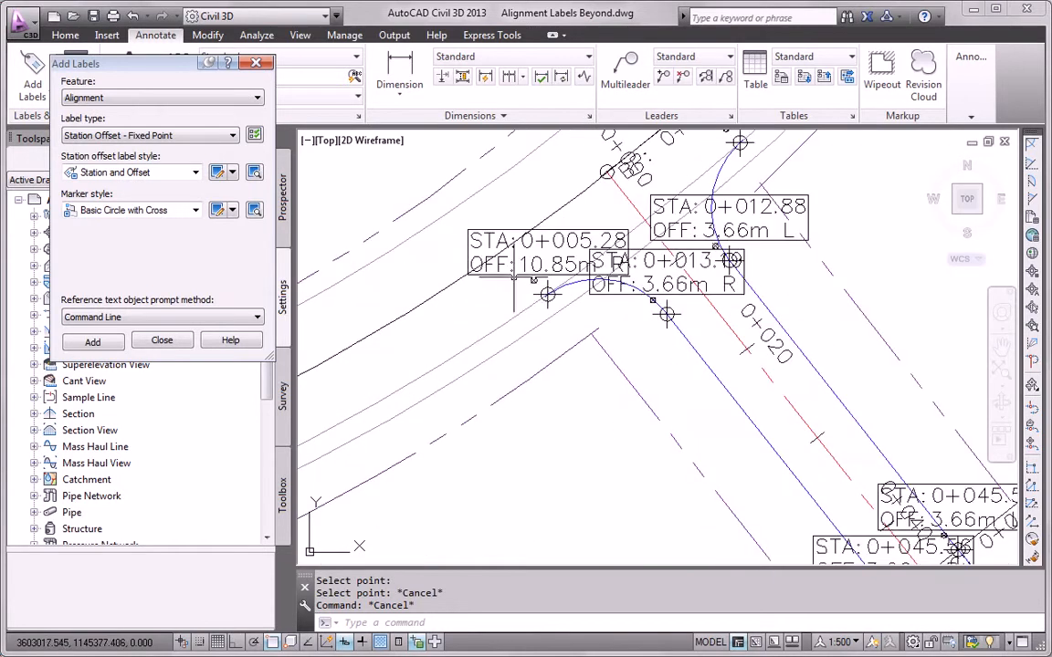
pyautogui.click(514, 281)
pyautogui.click(545, 284)
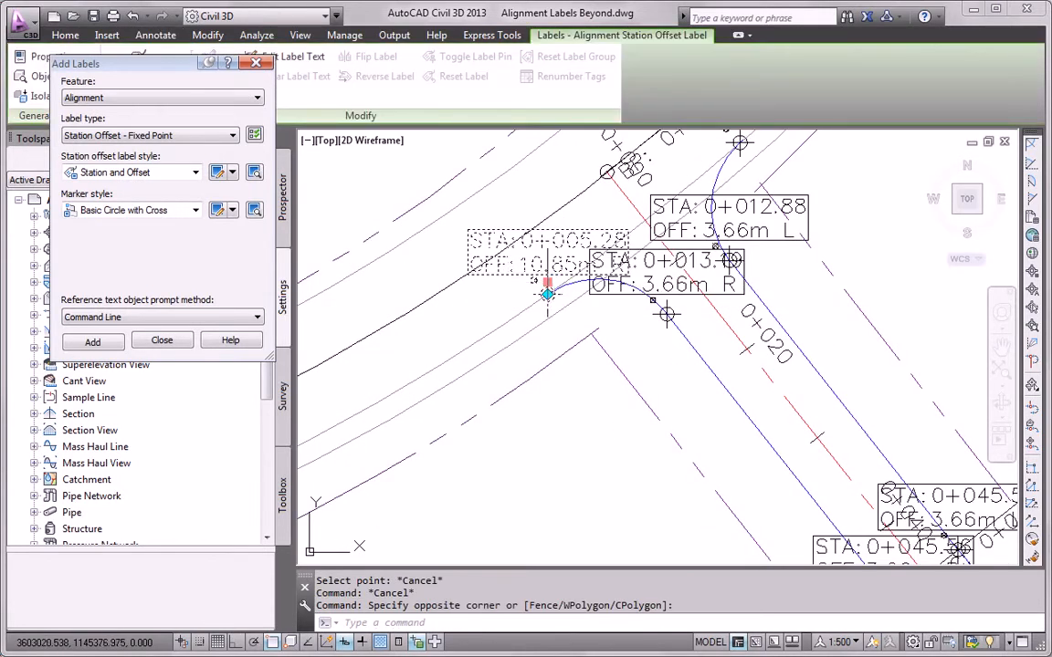
pyautogui.click(547, 283)
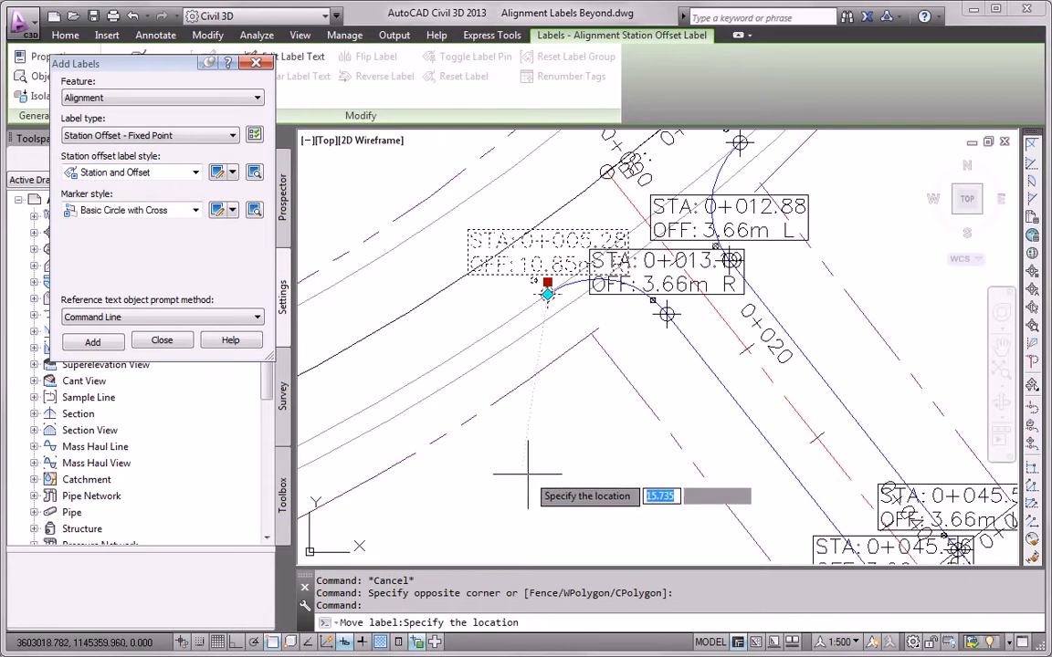
pyautogui.moveTo(479, 402); pyautogui.dragTo(623, 489, button='middle')
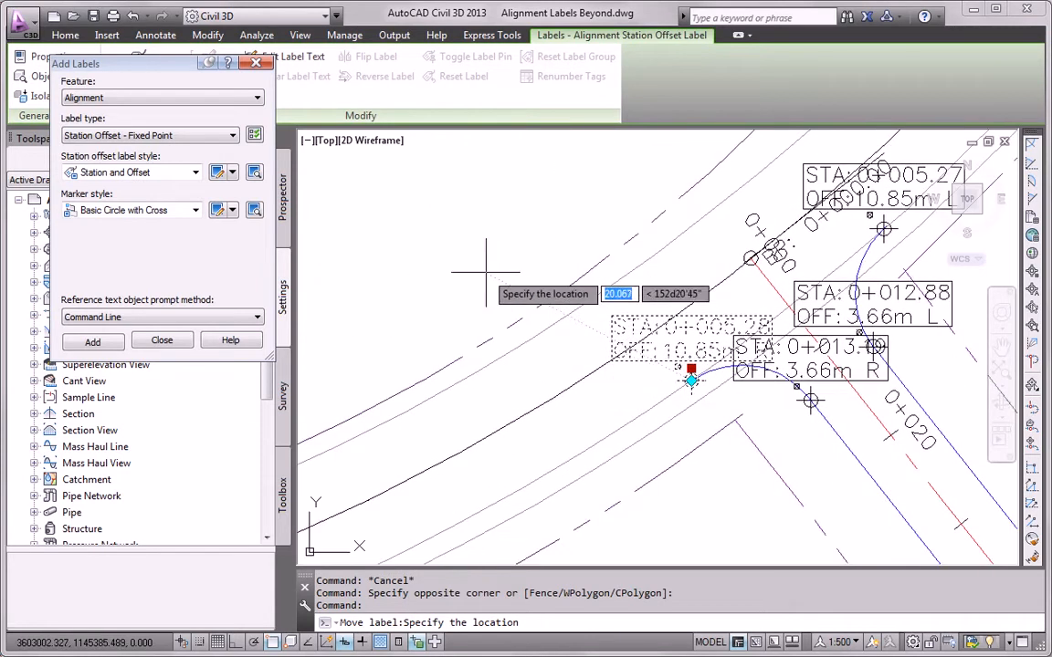
pyautogui.click(490, 274)
pyautogui.press('Escape')
# - Move the 0+005.27 left station offset label to open space outside the Jordan Court right-of-way
pyautogui.moveTo(490, 274); pyautogui.dragTo(283, 356, button='middle')
pyautogui.moveTo(676, 297); pyautogui.dragTo(563, 353, button='middle')
pyautogui.click(563, 353)
pyautogui.click(563, 343)
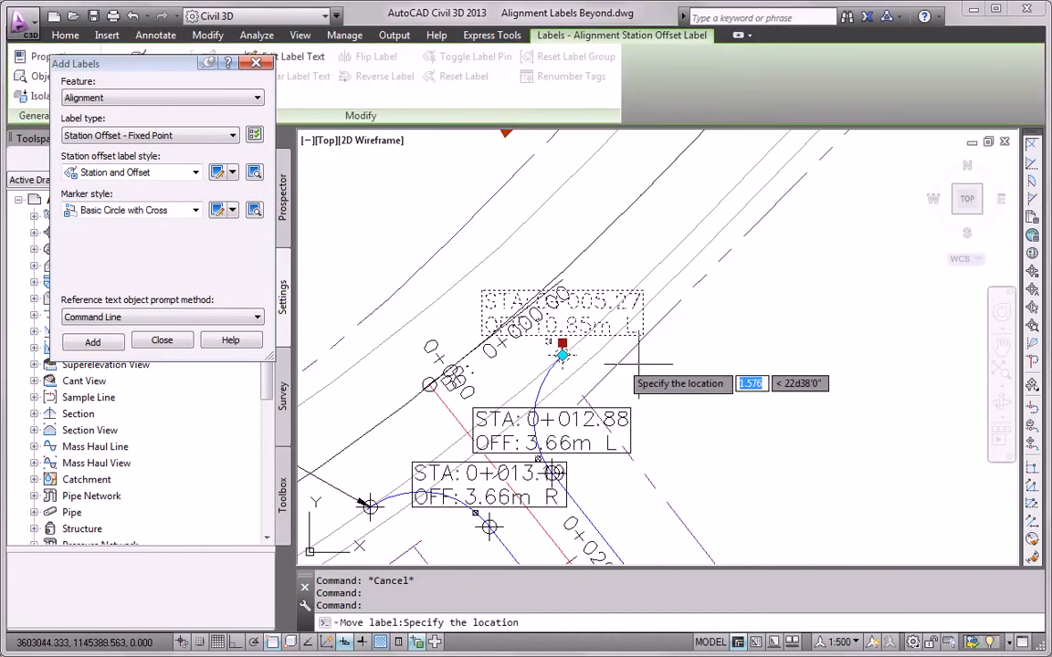
pyautogui.click(698, 375)
pyautogui.press('Escape')
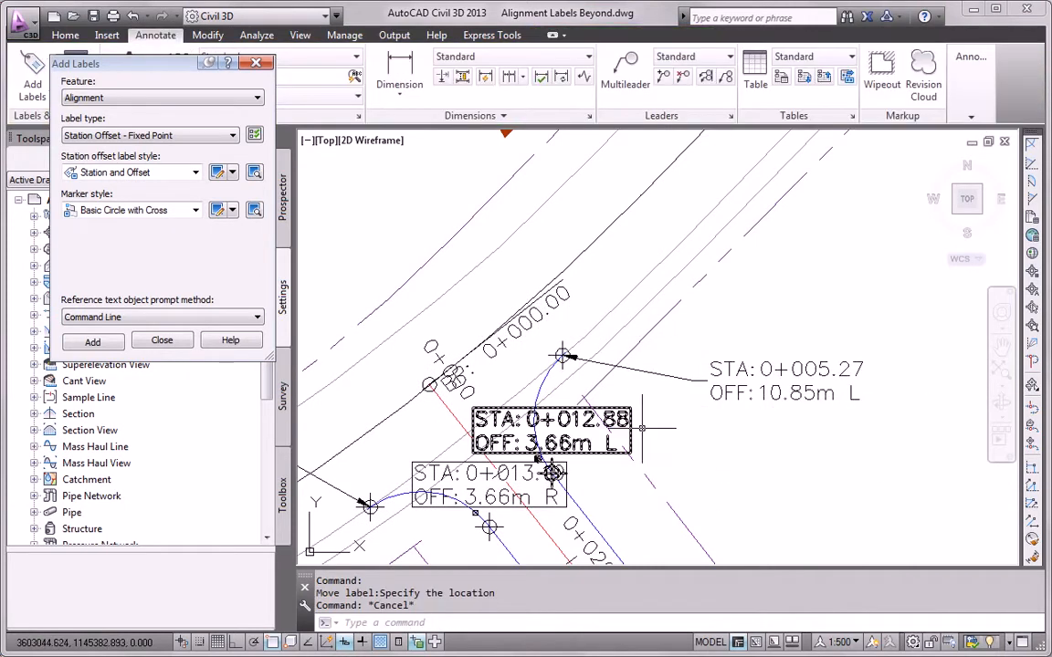
# - Move the remaining curb return labels at the start of Jordan Court and both 0+045.56 station offset labels clear of the road lines
pyautogui.moveTo(630, 424); pyautogui.dragTo(739, 257, button='middle')
pyautogui.click(713, 266)
pyautogui.click(633, 301)
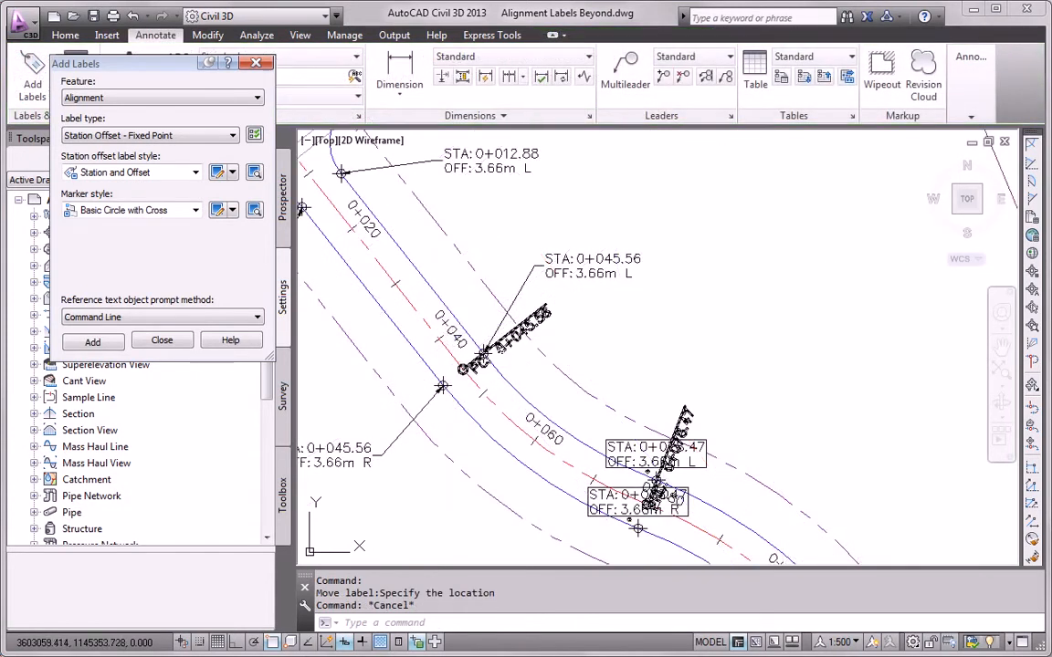
# - Move the PC 0+045.56 geometry point label outside the left right-of-way line of Jordan Court
pyautogui.scroll(2, 506, 345)
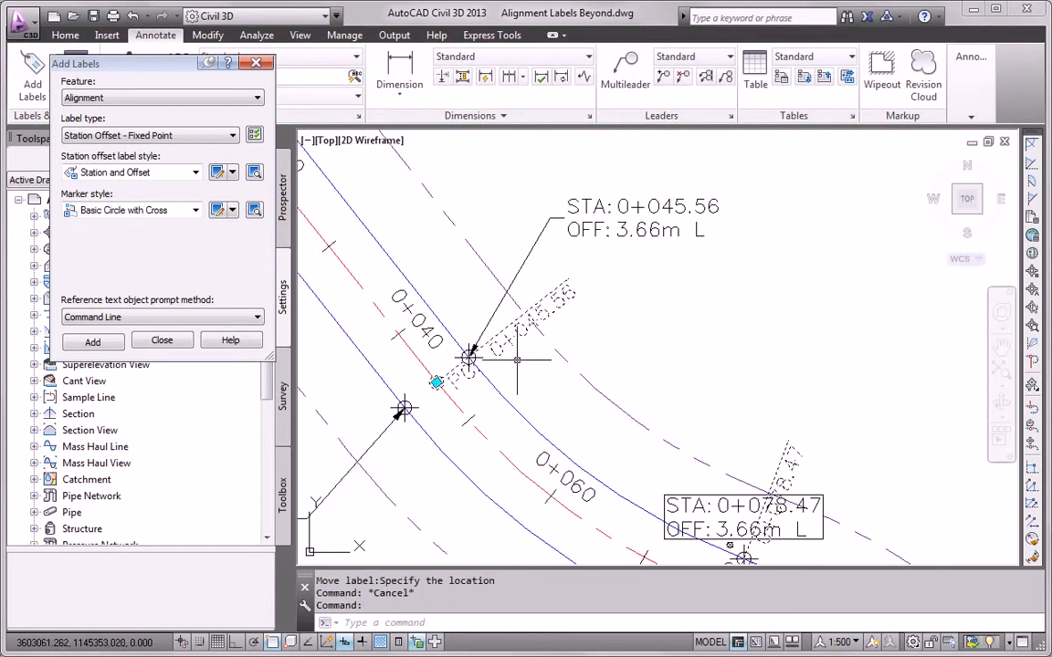
pyautogui.click(436, 382)
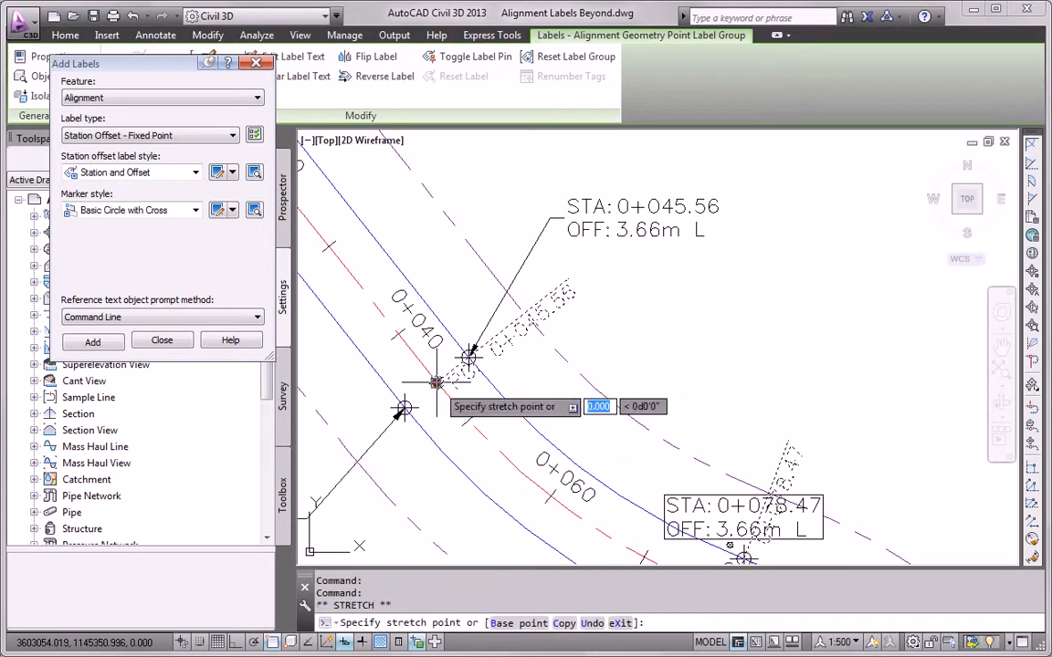
pyautogui.click(610, 351)
pyautogui.press('Escape')
# - Move the left and right station offset labels and the geometry point label at 0+078.47 clear of Jordan Court
pyautogui.moveTo(746, 554)
pyautogui.mouseDown(button='middle')
pyautogui.moveTo(644, 496)
pyautogui.moveTo(597, 455)
pyautogui.moveTo(585, 369)
pyautogui.mouseUp(button='middle')
pyautogui.click(582, 366)
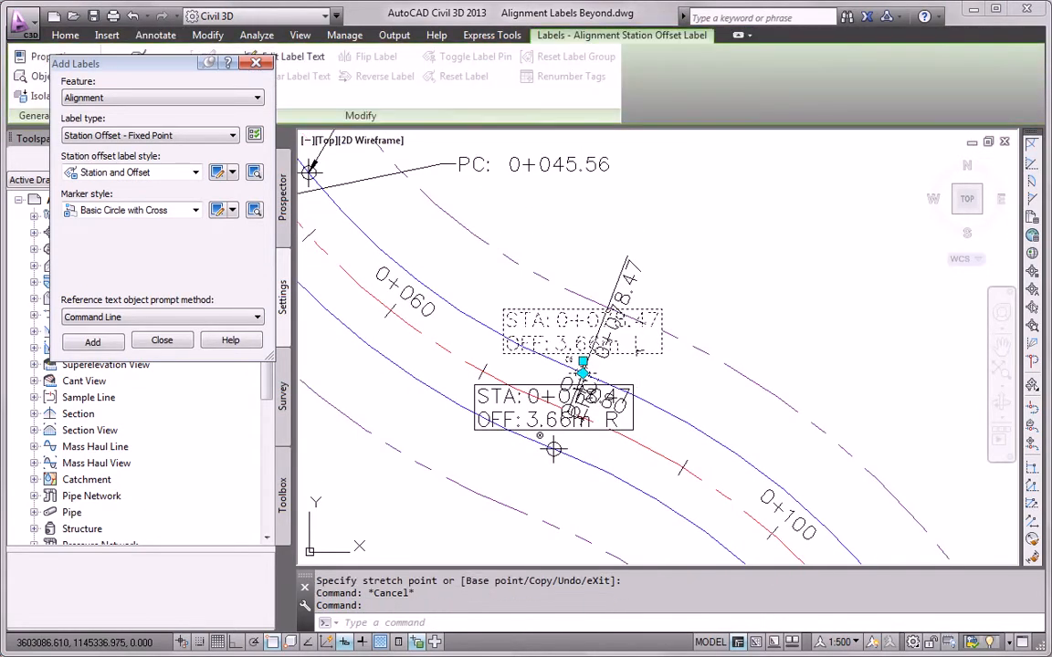
pyautogui.click(707, 369)
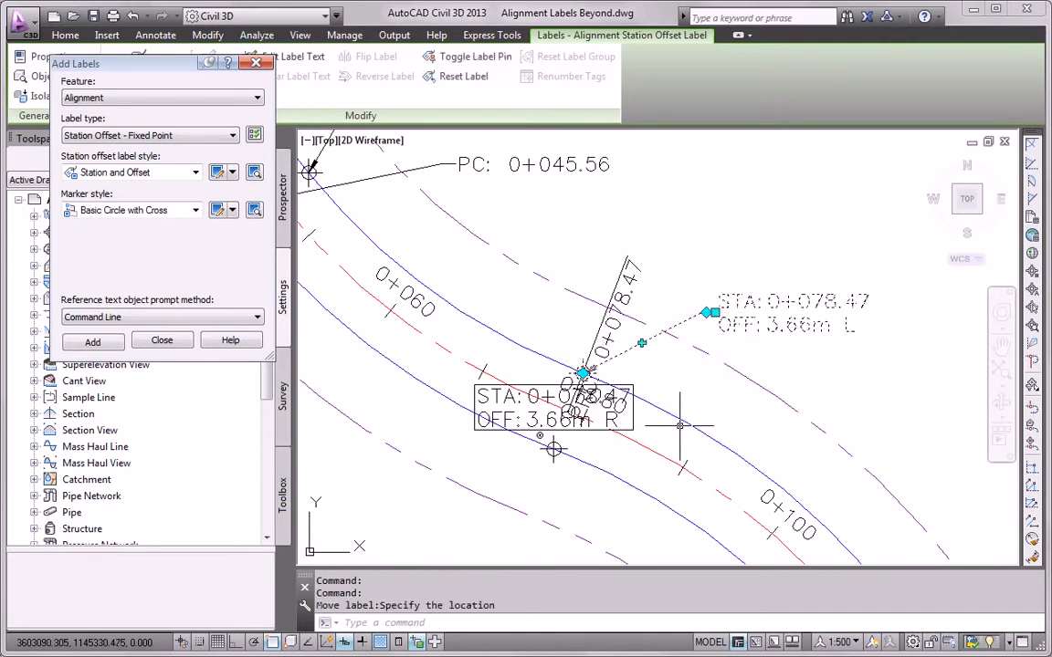
pyautogui.press('Escape')
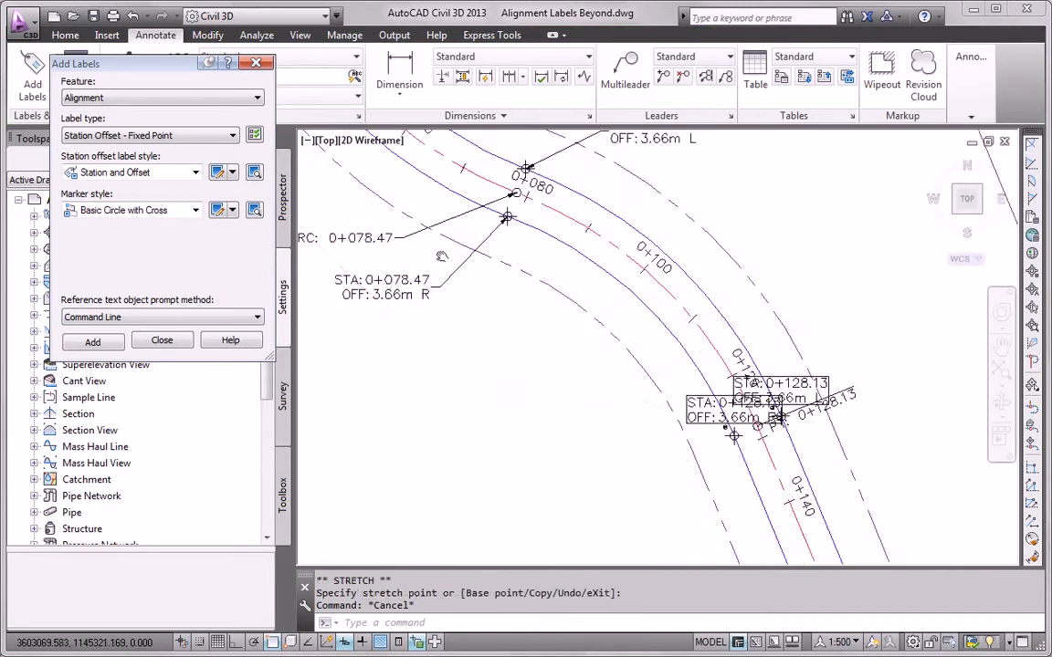
# - Move the 0+128.13 right station offset label to open space outside the right right-of-way line
pyautogui.moveTo(671, 456); pyautogui.dragTo(648, 381, button='middle')
pyautogui.click(648, 382)
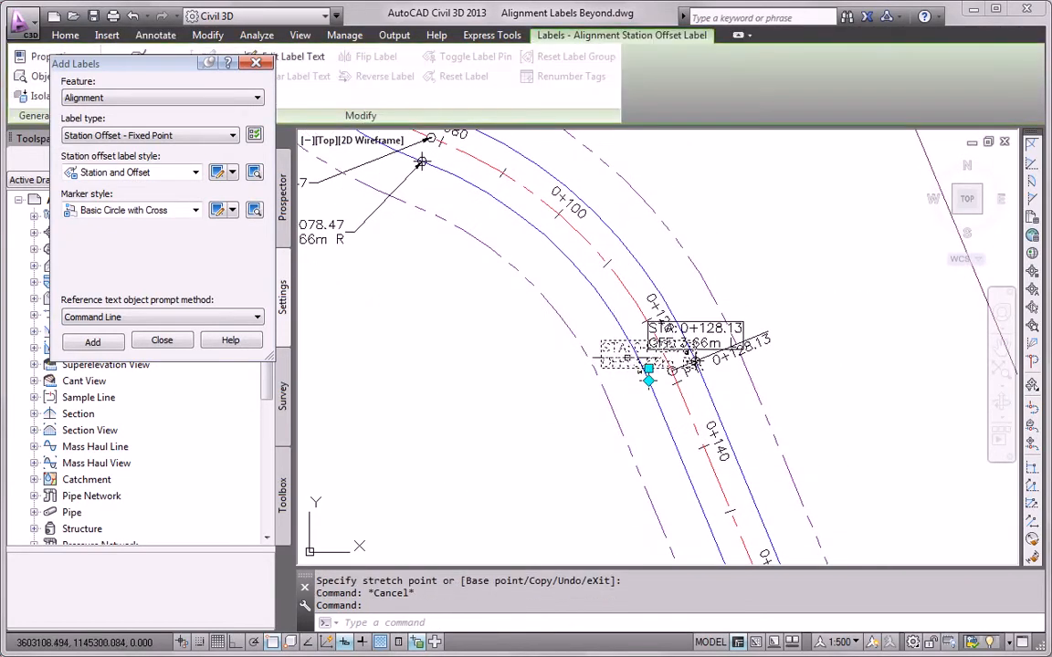
pyautogui.click(648, 369)
pyautogui.click(554, 447)
pyautogui.press('Escape')
# - Move the 0+128.13 left station offset label to open space outside the left right-of-way line
pyautogui.click(695, 362)
pyautogui.click(644, 318)
pyautogui.click(695, 363)
pyautogui.click(744, 285)
pyautogui.press('Escape')
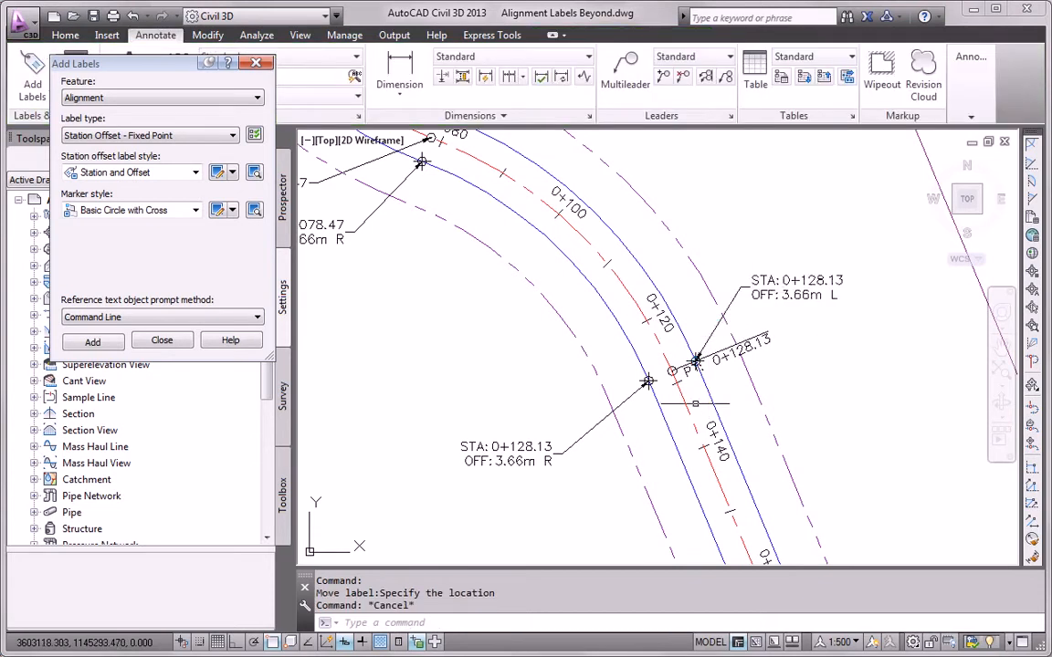
# - Move the PT 0+128.13 geometry point label beyond the left right-of-way line, below the matching offset label
pyautogui.scroll(2, 728, 347)
pyautogui.click(669, 360)
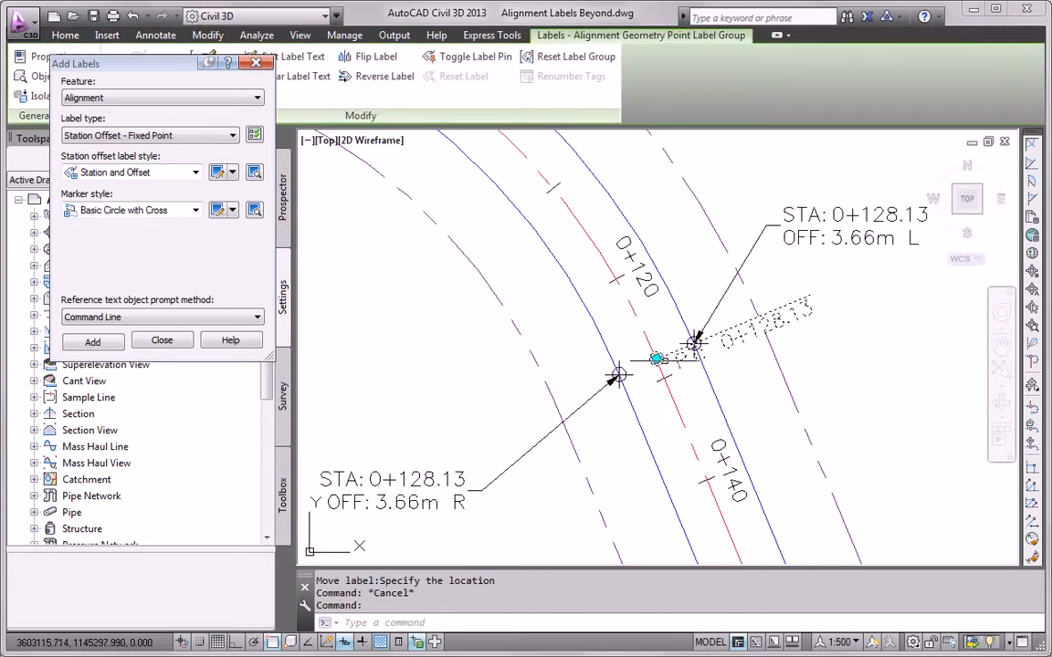
pyautogui.click(657, 359)
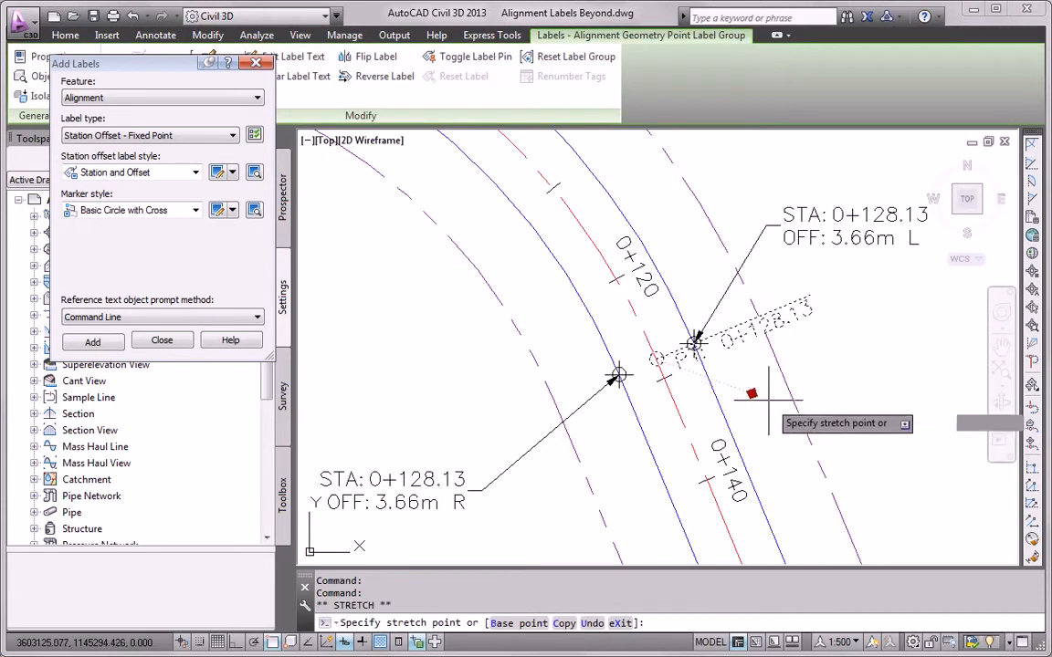
pyautogui.click(819, 441)
pyautogui.press('Escape')
# - Move the 0+294.47 right-of-way corner label by Madison Lane to open space south of the corner
pyautogui.scroll(-5, 820, 441)
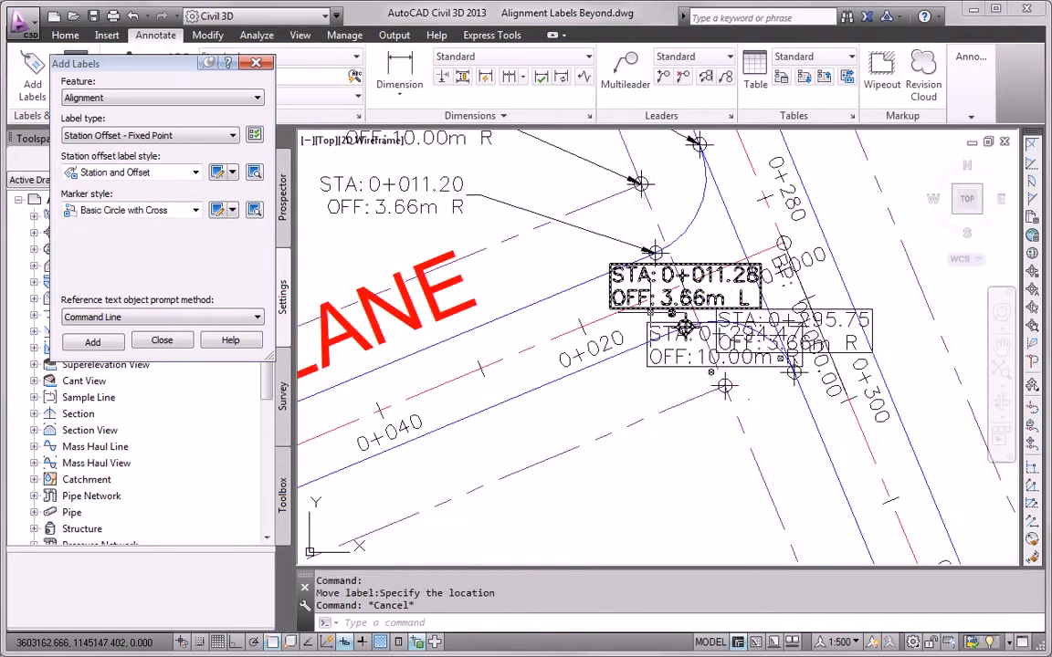
pyautogui.moveTo(711, 388); pyautogui.dragTo(630, 269, button='middle')
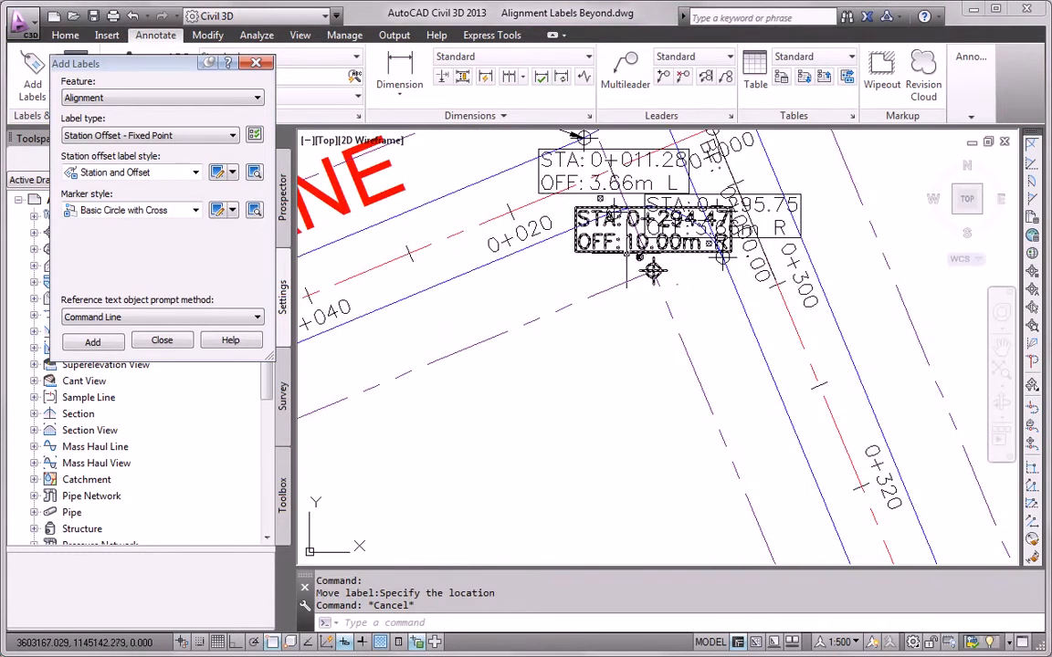
pyautogui.click(654, 270)
pyautogui.click(654, 267)
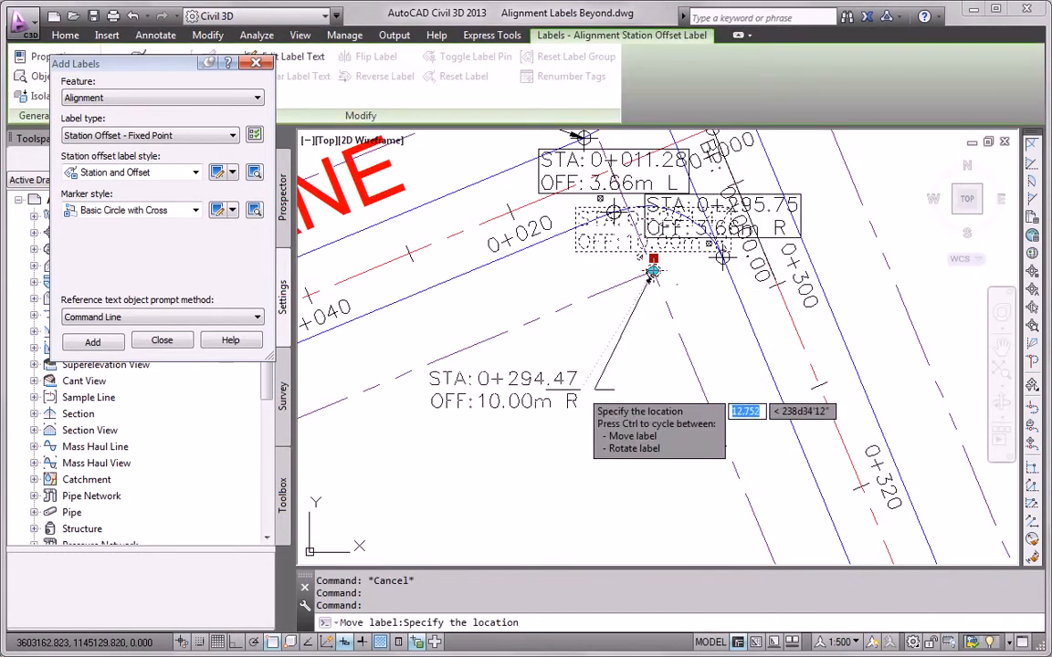
pyautogui.press('Escape')
pyautogui.press('Escape')
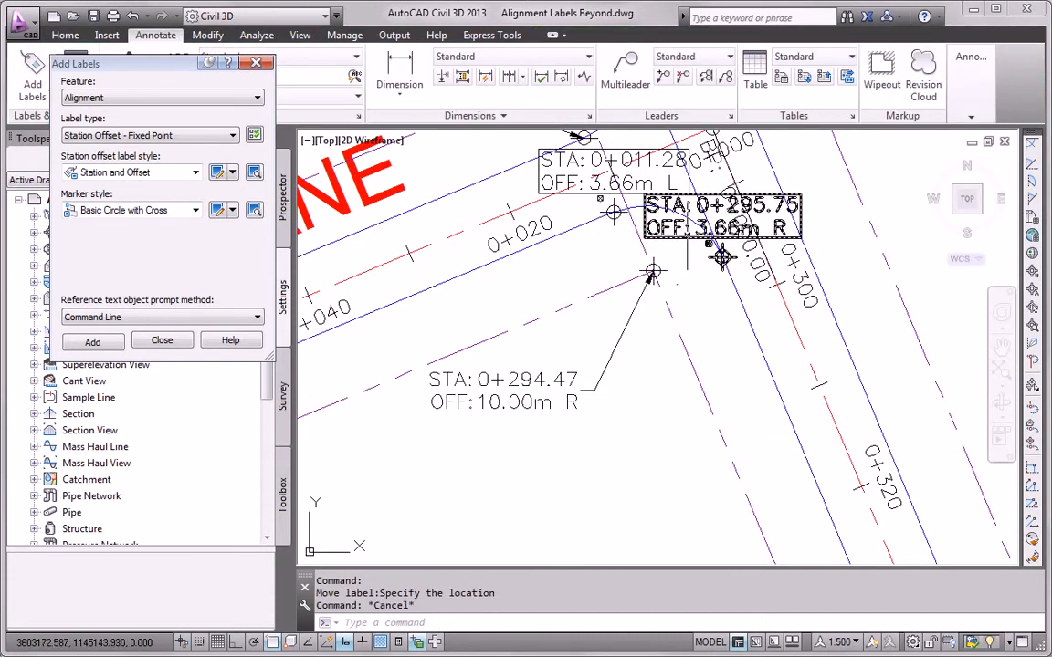
# - Move the 0+295.75 curb return label to open space below the 0+294.47 label
pyautogui.click(721, 258)
pyautogui.click(721, 246)
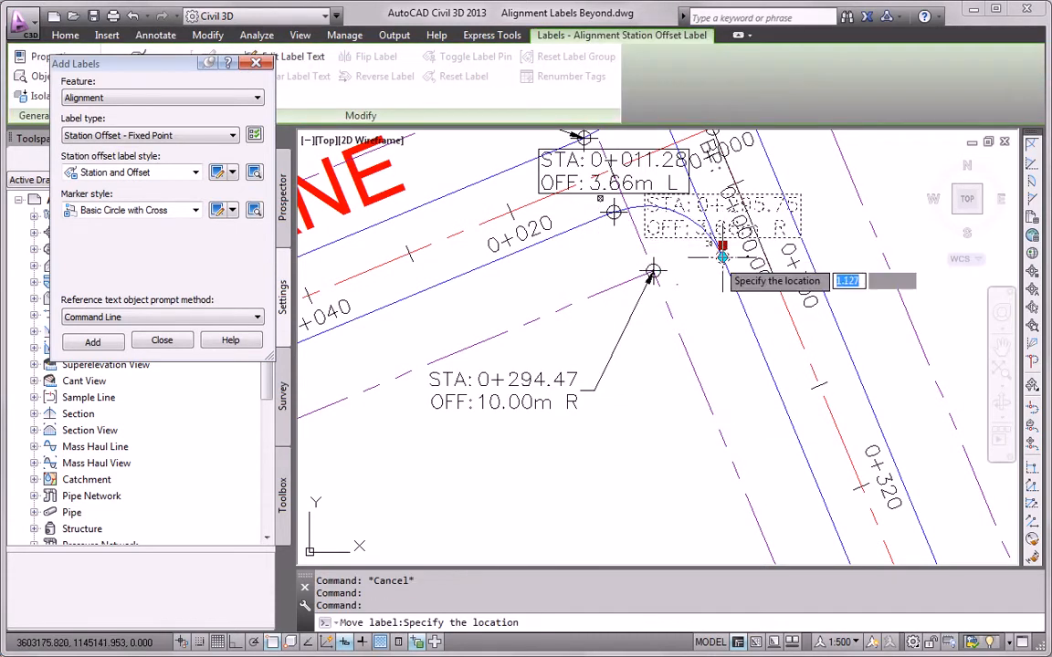
pyautogui.click(593, 477)
pyautogui.press('Escape')
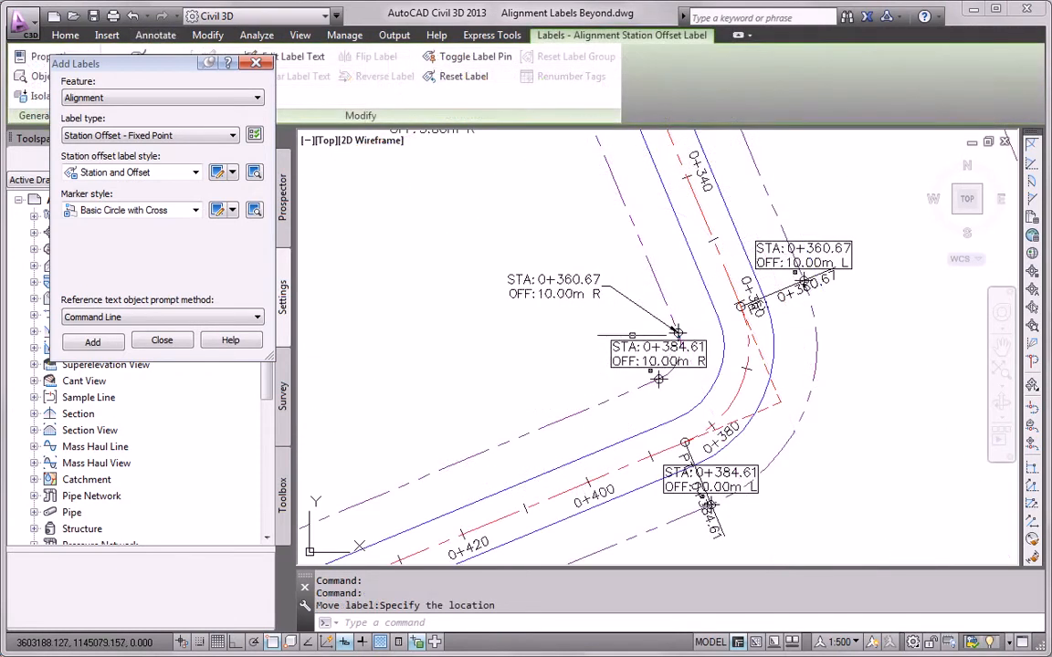
# - Move the 0+384.61 right station offset label to the inside of the Jordan Court curve, below the 0+360.67 label
pyautogui.press('Escape')
pyautogui.click(658, 370)
pyautogui.click(657, 367)
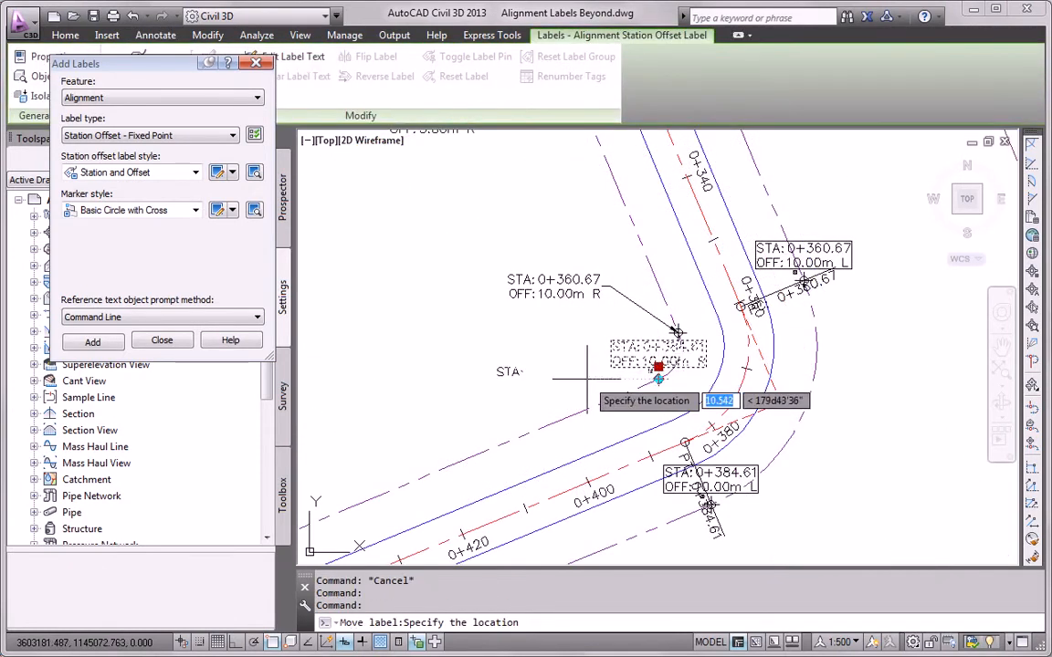
pyautogui.click(528, 388)
pyautogui.press('Escape')
# - Move the 0+360.67 left station offset label away from the outer right-of-way line
pyautogui.click(844, 245)
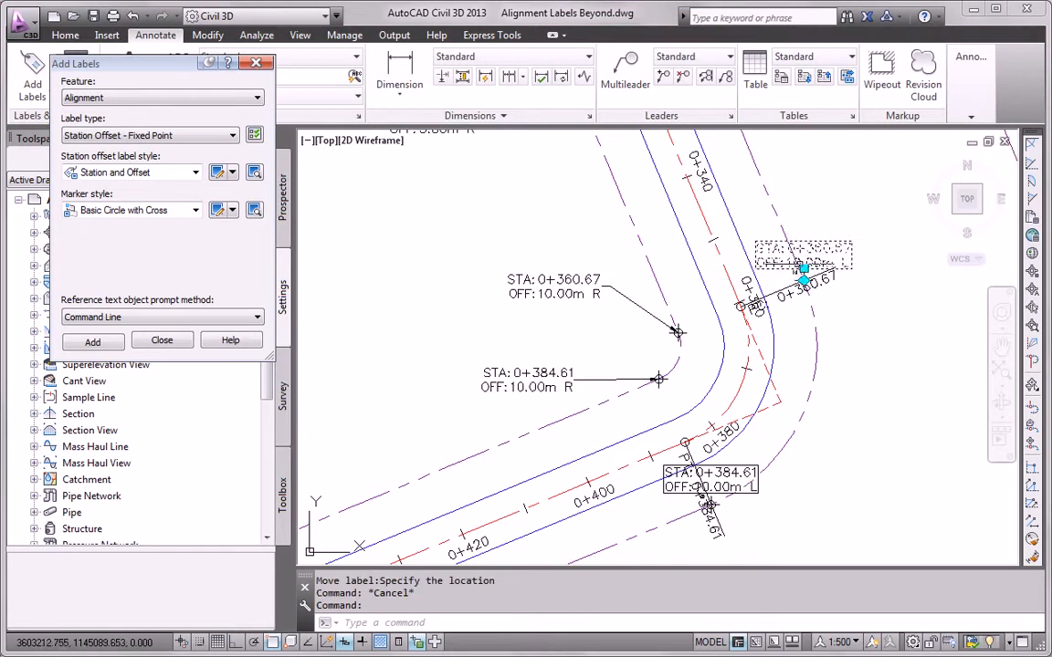
pyautogui.click(803, 267)
pyautogui.click(803, 268)
pyautogui.press('Escape')
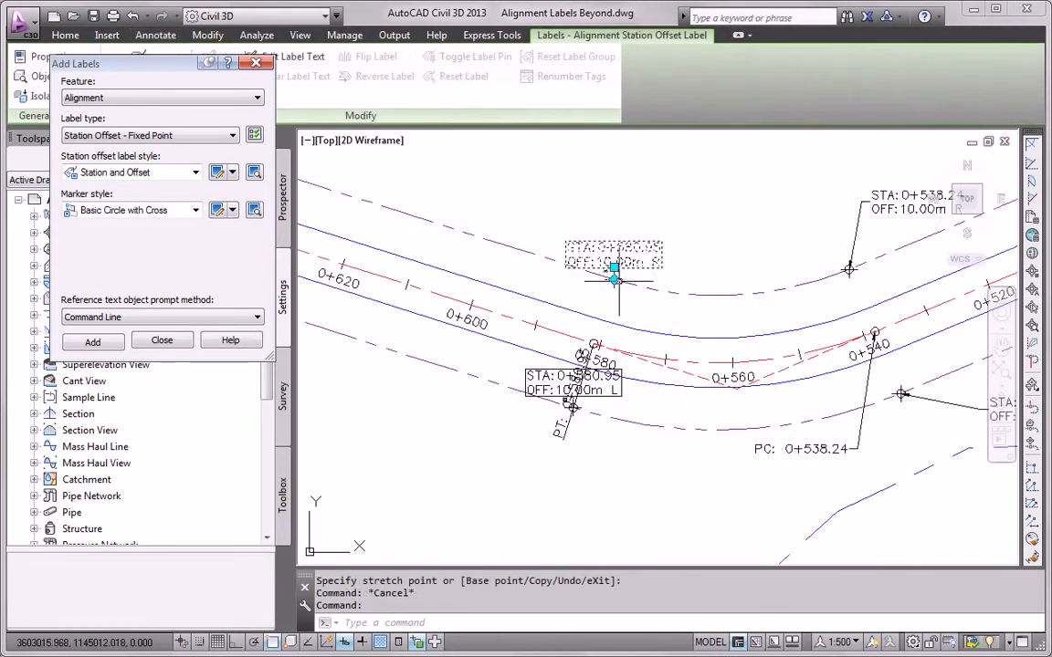
# - Move the right and left station offset labels at 0+580.95 outside the Jordan Court right-of-way lines
pyautogui.click(615, 269)
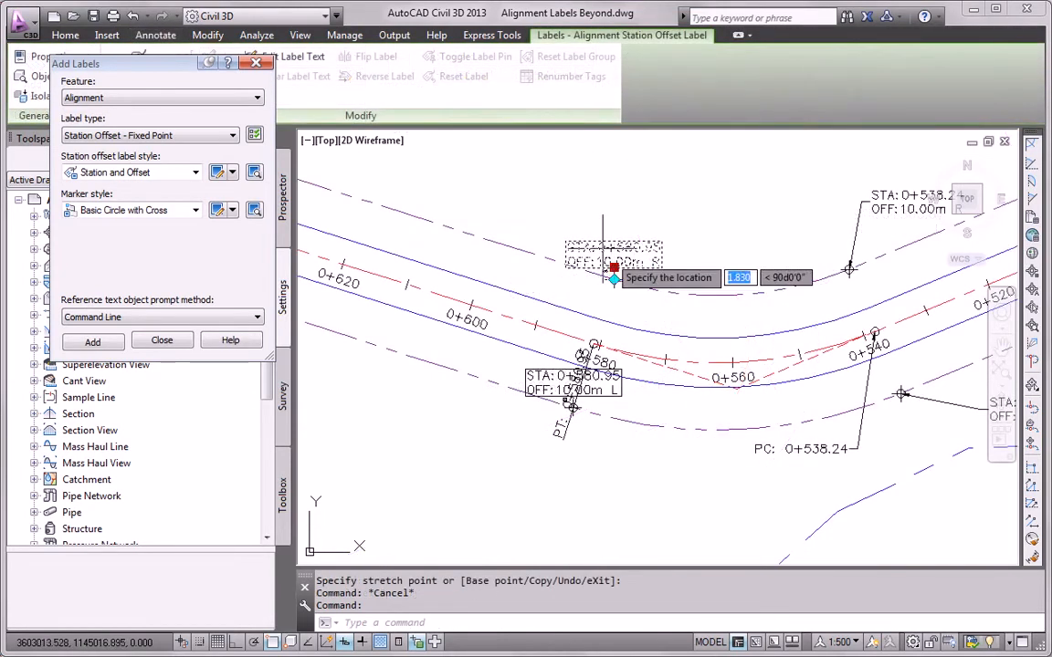
pyautogui.click(616, 399)
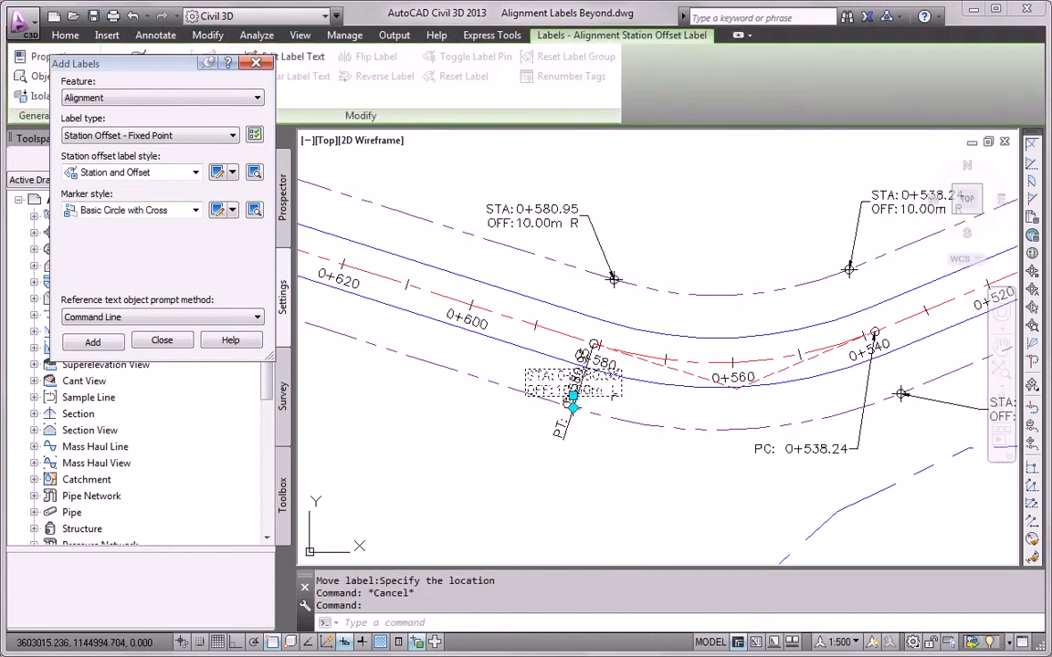
pyautogui.click(573, 395)
pyautogui.click(491, 440)
pyautogui.press('Escape')
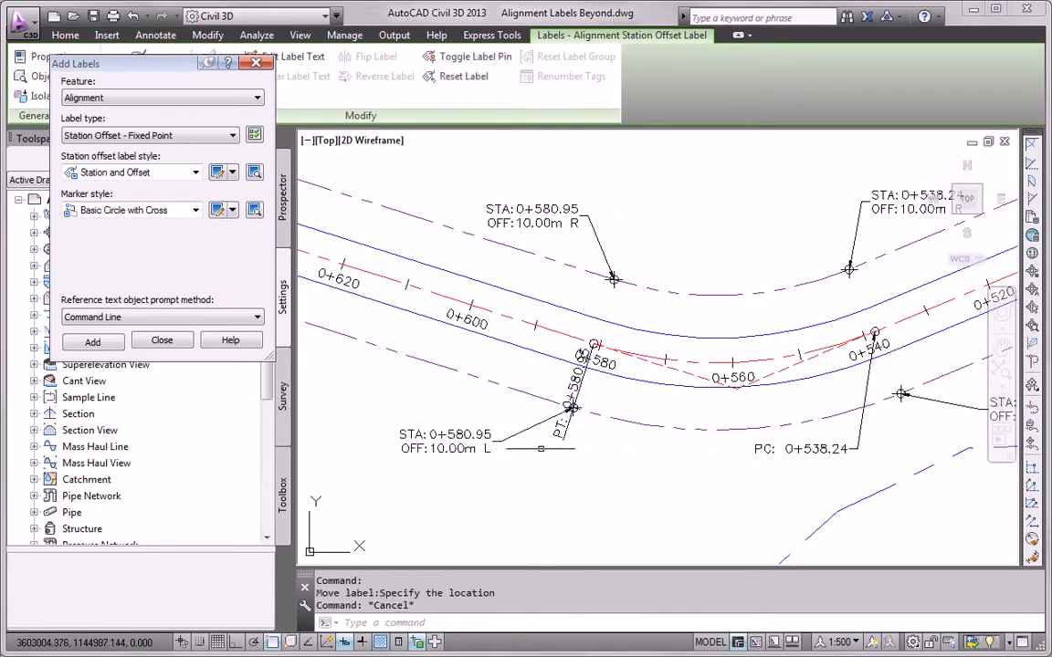
# - Move the PT 0+580.95 geometry point label off the Jordan Court centerline to the clear inner side of the curve
pyautogui.click(565, 426)
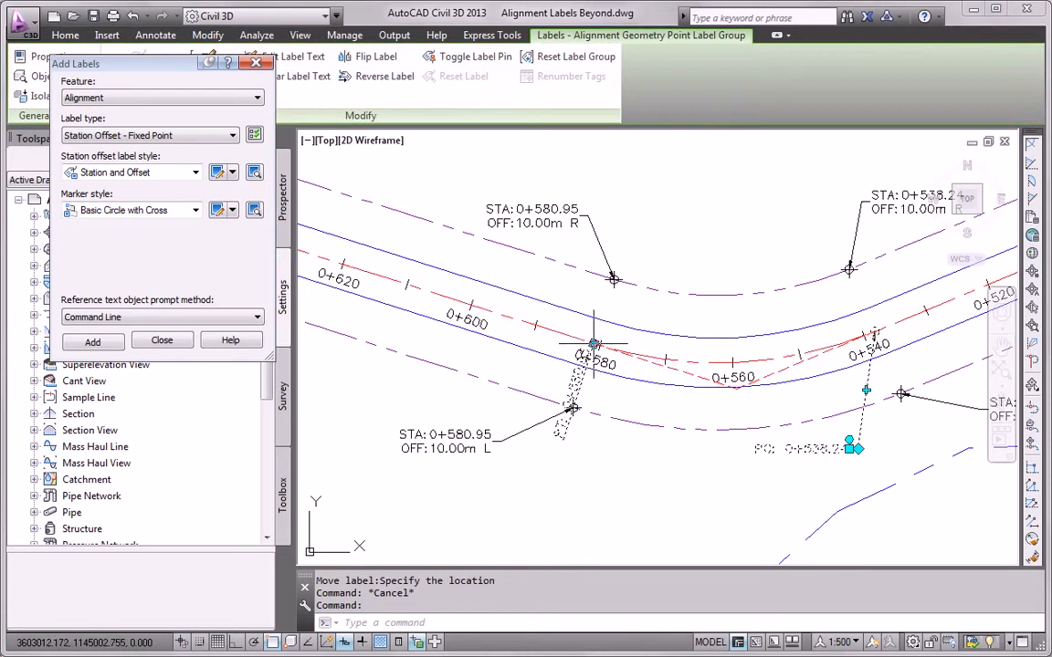
pyautogui.click(597, 354)
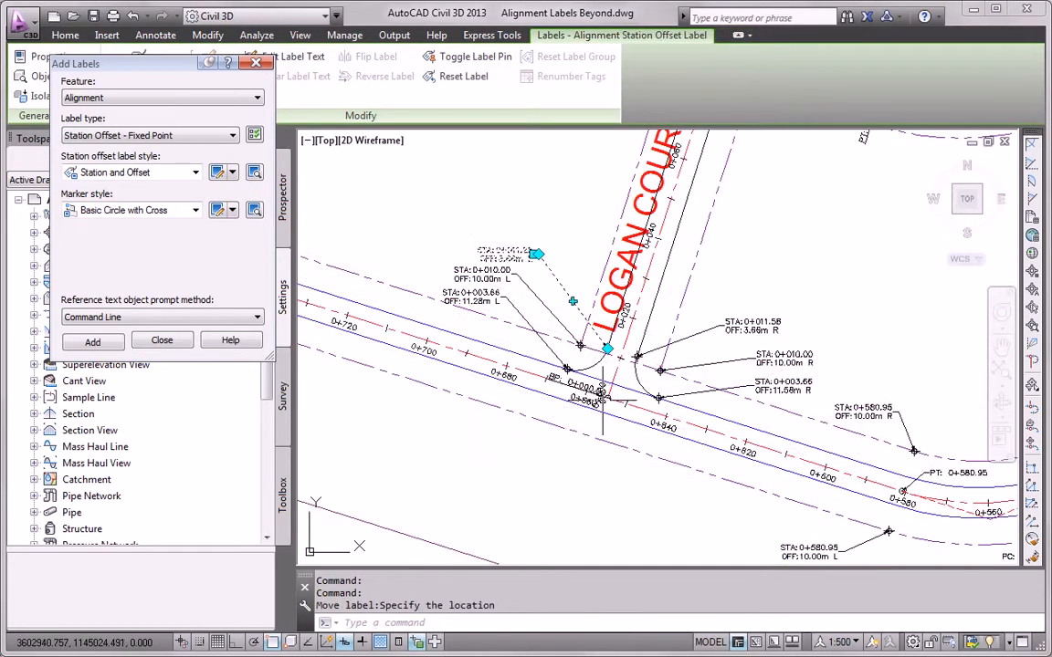
pyautogui.scroll(-5, 602, 399)
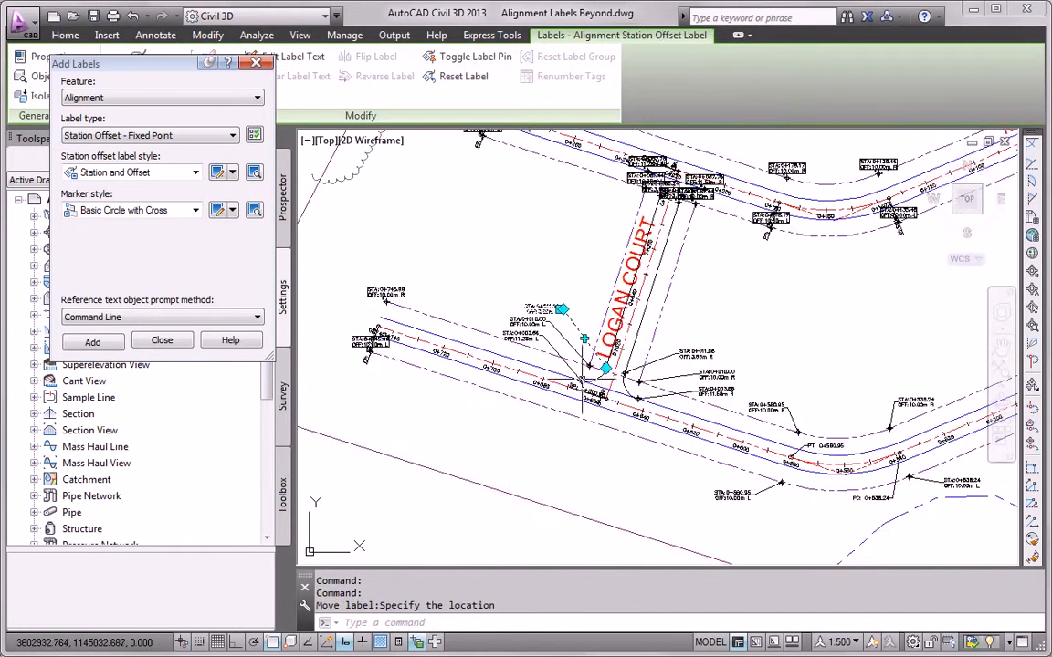
pyautogui.press('Escape')
# - Move the right and left station offset labels at the west end of Jordan Court to open space outside the right-of-way lines
pyautogui.click(481, 327)
pyautogui.click(481, 328)
pyautogui.click(528, 326)
pyautogui.press('Escape')
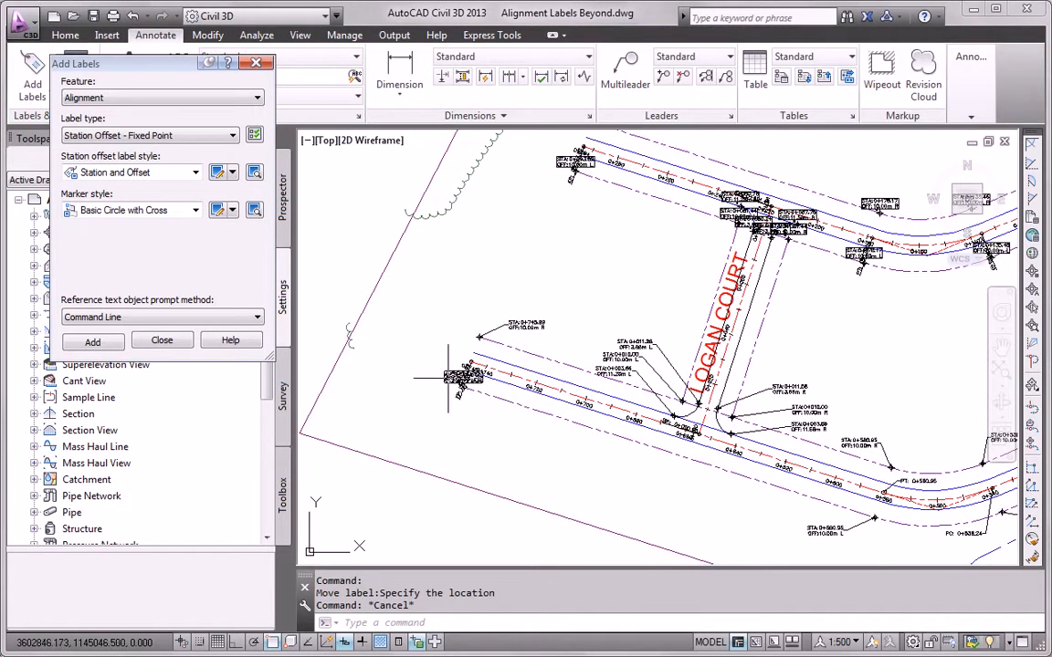
pyautogui.click(455, 387)
pyautogui.click(463, 375)
pyautogui.click(473, 407)
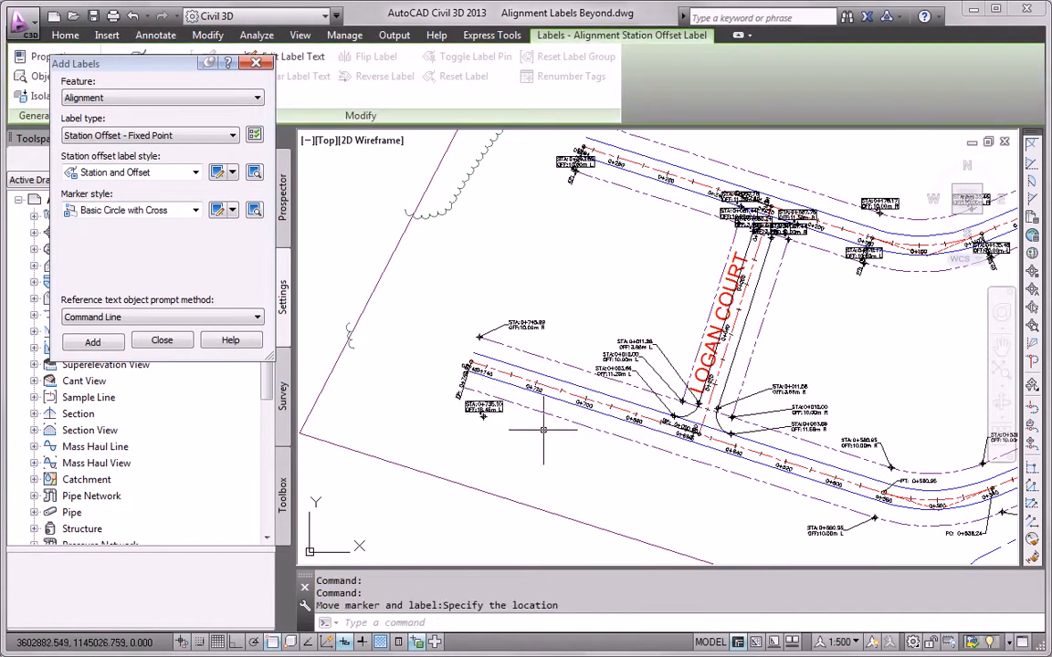
pyautogui.press('Escape')
# - Move the 0+081.44 left station offset label to open space west of Logan Court, above the 0+080.24 label
pyautogui.scroll(5, 742, 329)
pyautogui.click(739, 327)
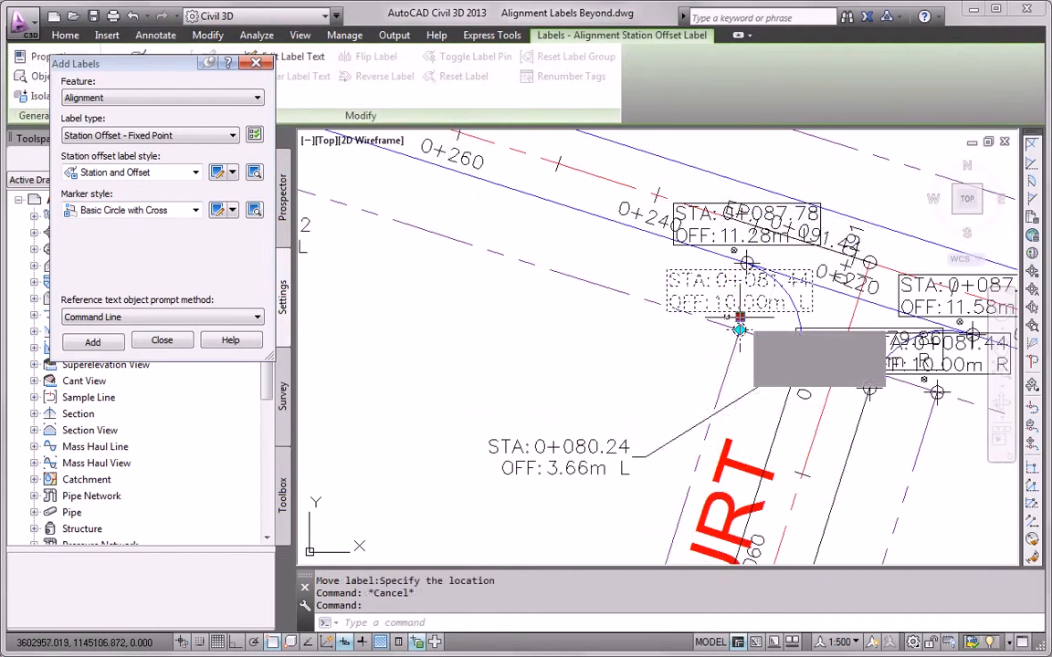
pyautogui.click(739, 329)
pyautogui.click(630, 398)
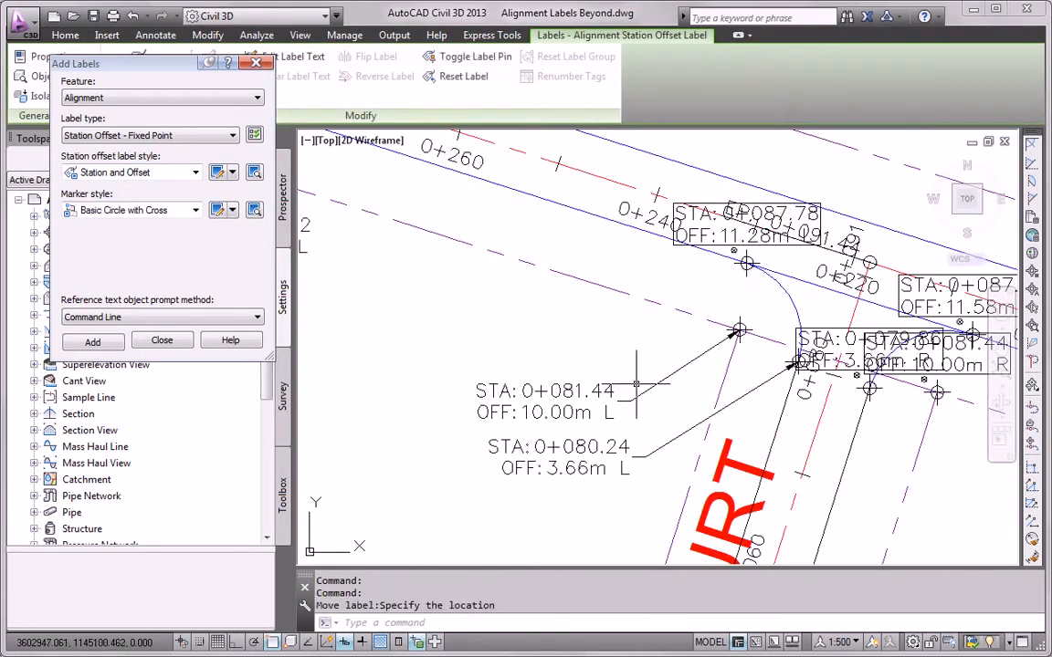
pyautogui.press('Escape')
# - Move the 0+087.78 left station offset label to open space west of Logan Court, above the 0+081.44 label
pyautogui.click(746, 259)
pyautogui.click(747, 252)
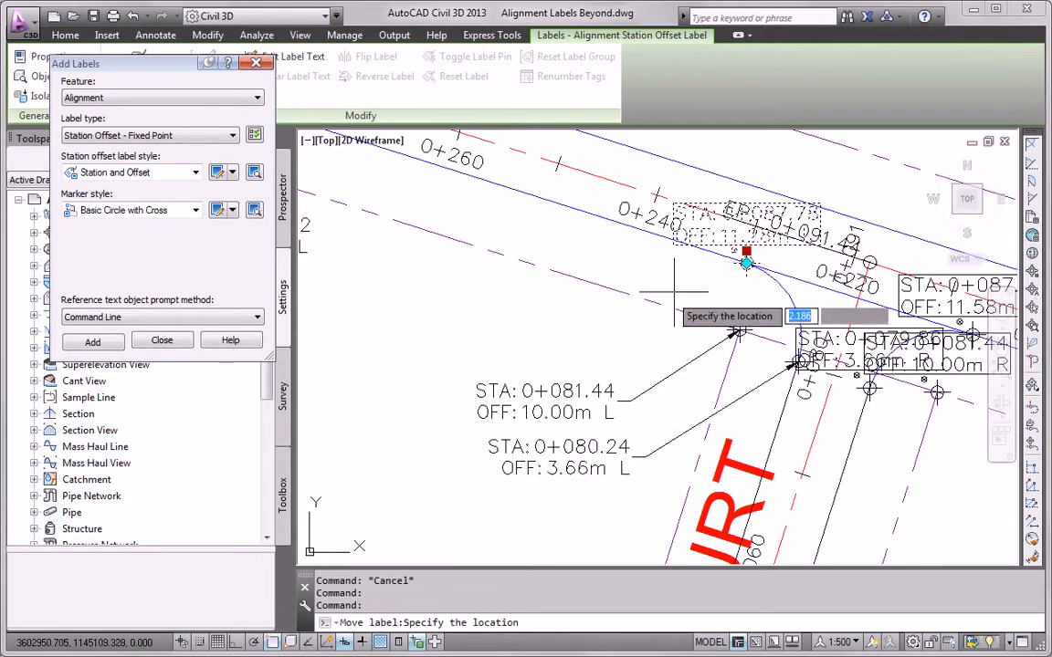
pyautogui.click(577, 332)
pyautogui.press('Escape')
# - Move the PC 0+135.46 geometry point label to the gap between the Madison Lane curb and right-of-way line
pyautogui.scroll(-2, 638, 397)
pyautogui.moveTo(638, 397); pyautogui.dragTo(429, 352, button='middle')
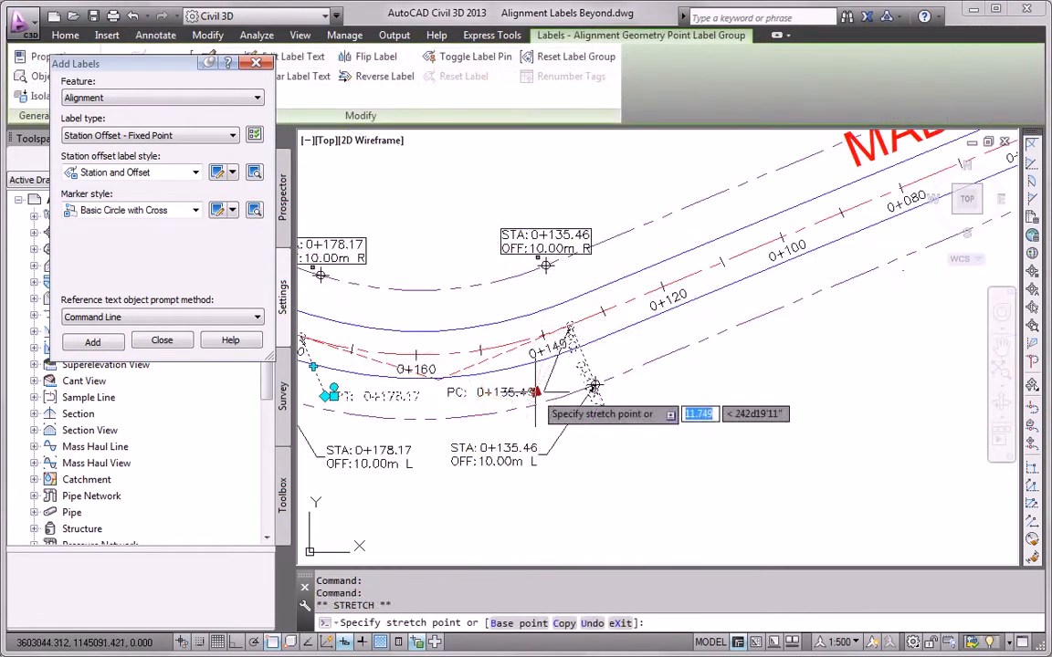
pyautogui.click(536, 393)
pyautogui.press('Escape')
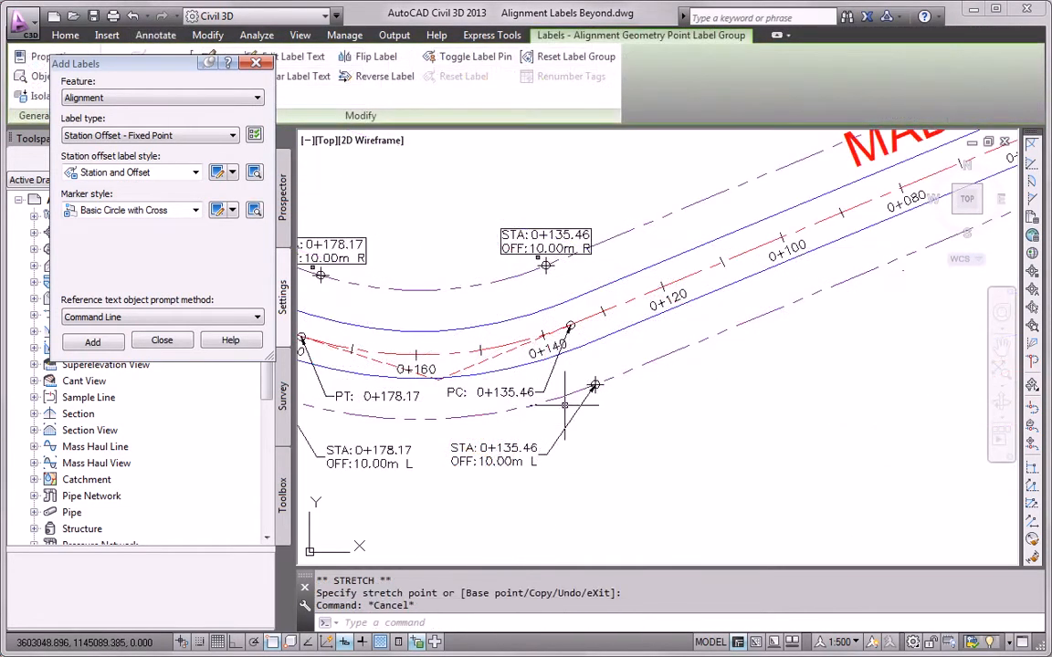
# - Move the 0+135.46 right station offset label to open space west of its marker, north of the Madison Lane curve
pyautogui.click(565, 223)
pyautogui.click(497, 235)
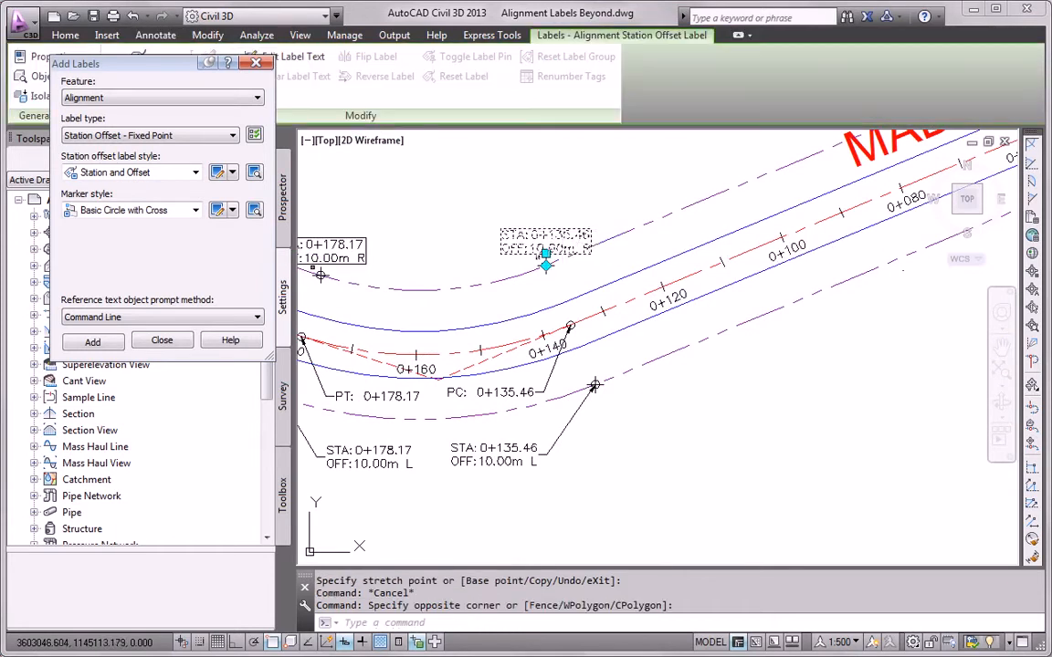
pyautogui.click(545, 266)
pyautogui.click(402, 236)
pyautogui.press('Escape')
# - Move the 0+178.17 right station offset label to open space northeast of its marker, above the 0+135.46 right label
pyautogui.moveTo(402, 236)
pyautogui.mouseDown(button='middle')
pyautogui.moveTo(432, 318)
pyautogui.moveTo(579, 317)
pyautogui.mouseUp(button='middle')
pyautogui.press('Escape')
pyautogui.click(526, 317)
pyautogui.click(498, 344)
pyautogui.click(563, 266)
pyautogui.press('Escape')
# - Add Multiple Segment labels to the Jordan Court alignment, using the Circle Tag style for lines and curves
pyautogui.scroll(-2, 659, 363)
pyautogui.moveTo(751, 367); pyautogui.dragTo(468, 398, button='middle')
pyautogui.scroll(-5, 556, 356)
pyautogui.moveTo(557, 356); pyautogui.dragTo(611, 385, button='middle')
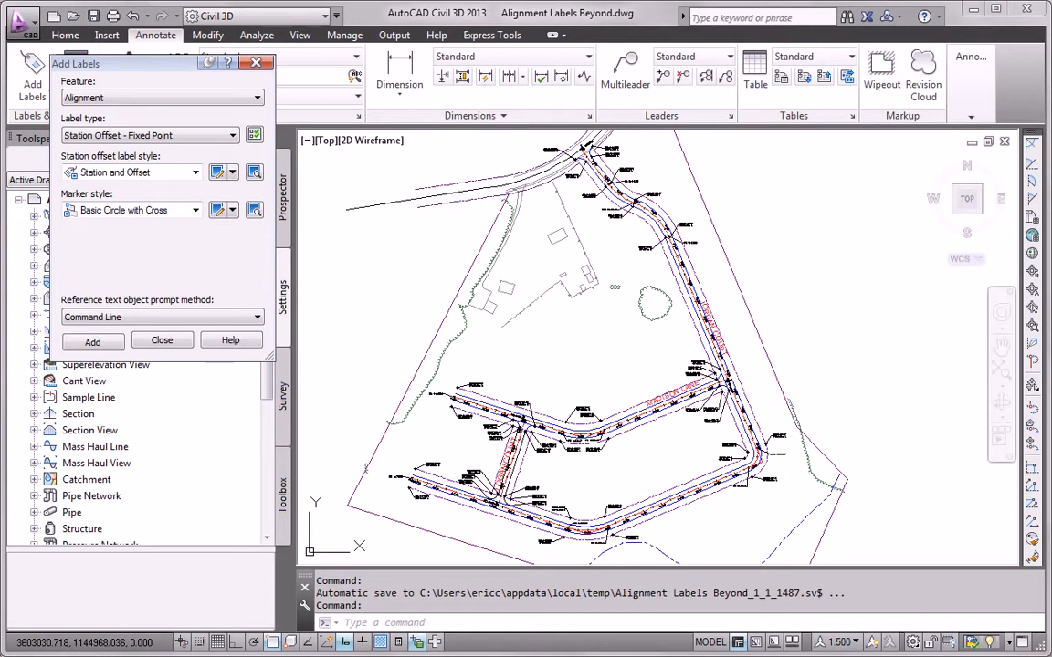
pyautogui.click(108, 138)
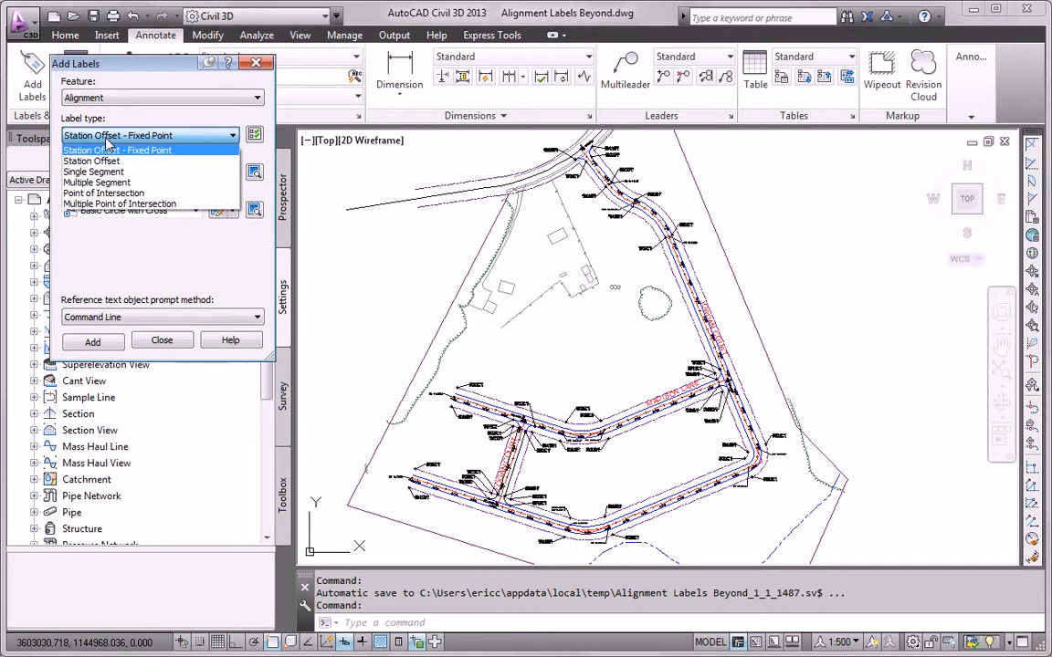
pyautogui.click(100, 183)
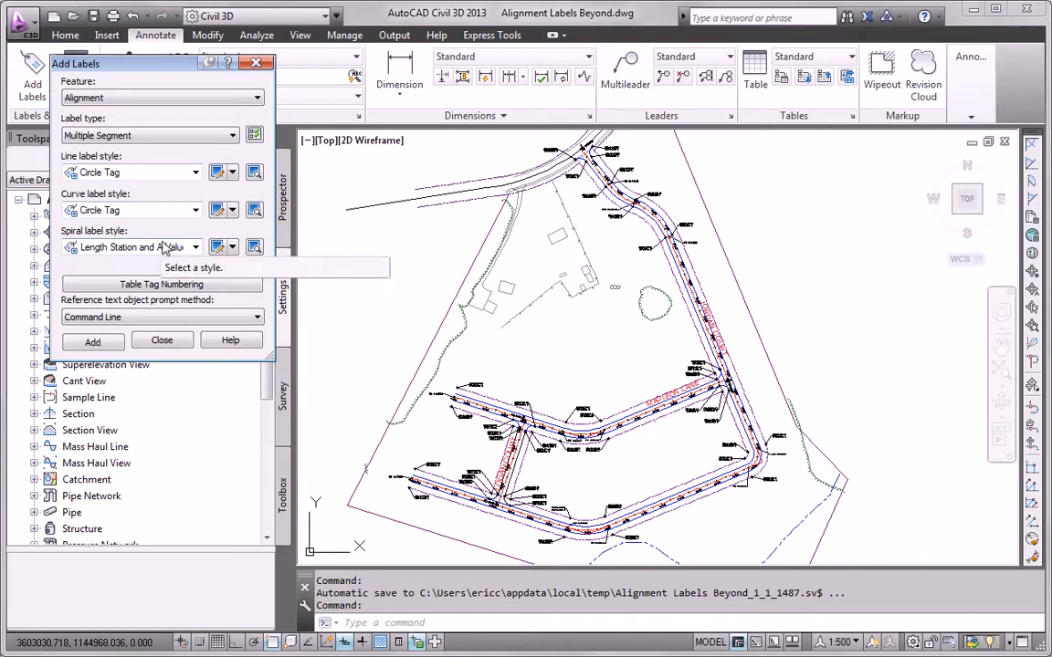
pyautogui.click(93, 342)
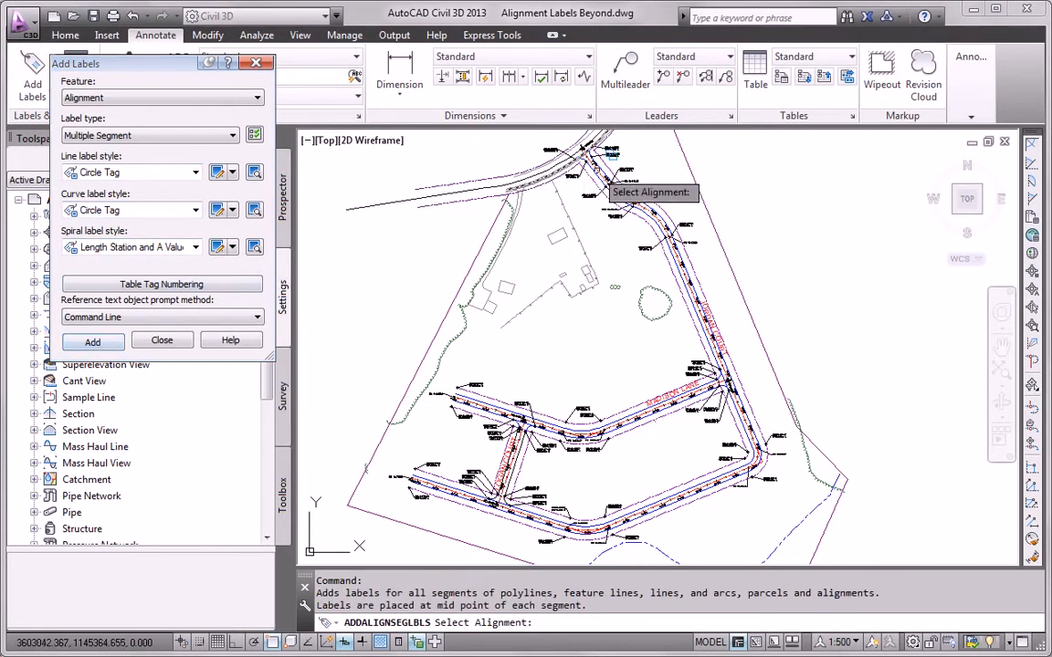
pyautogui.scroll(5, 545, 271)
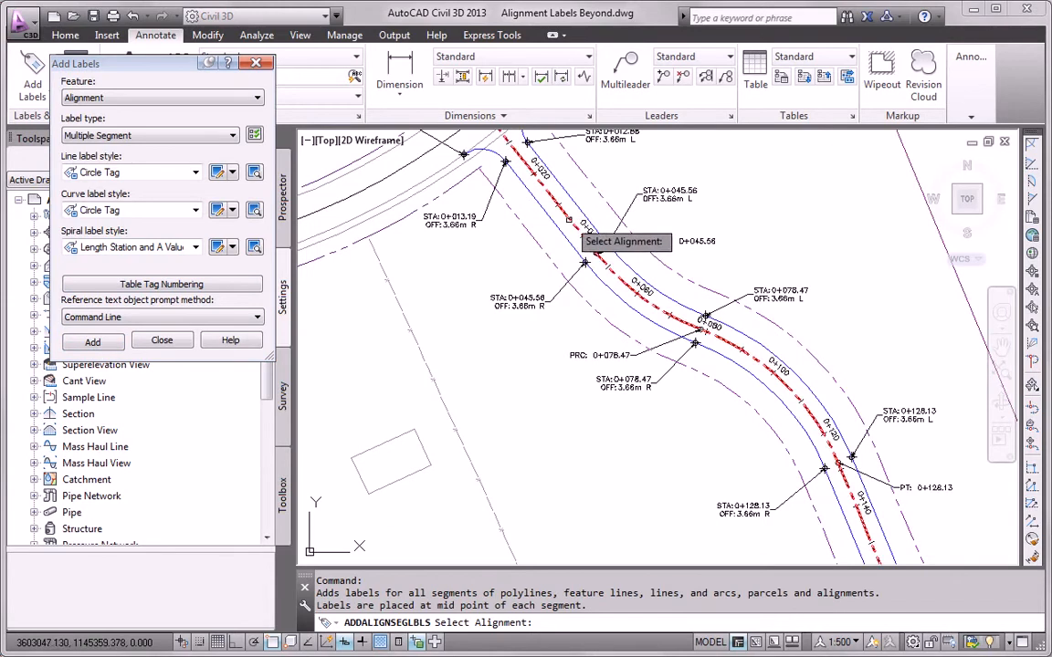
pyautogui.click(570, 221)
# - Add the same circle tag segment labels to the Madison Lane and Logan Court alignments, and finish adding labels
pyautogui.scroll(-3, 572, 211)
pyautogui.moveTo(822, 525)
pyautogui.mouseDown(button='middle')
pyautogui.moveTo(767, 375)
pyautogui.moveTo(700, 109)
pyautogui.mouseUp(button='middle')
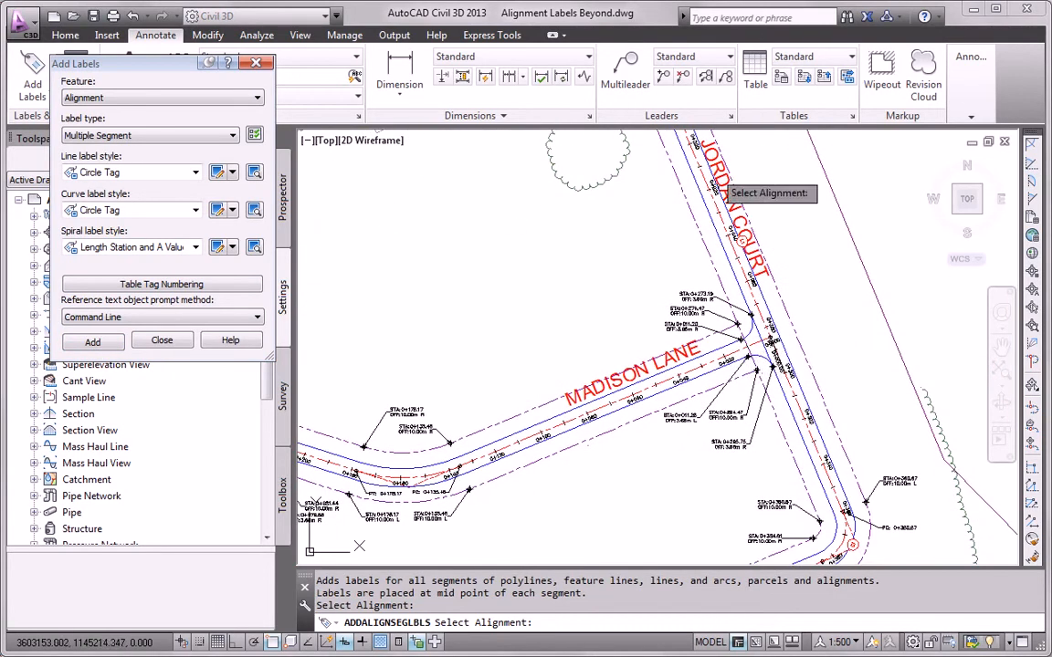
pyautogui.click(756, 340)
pyautogui.scroll(-2, 756, 347)
pyautogui.scroll(3, 471, 452)
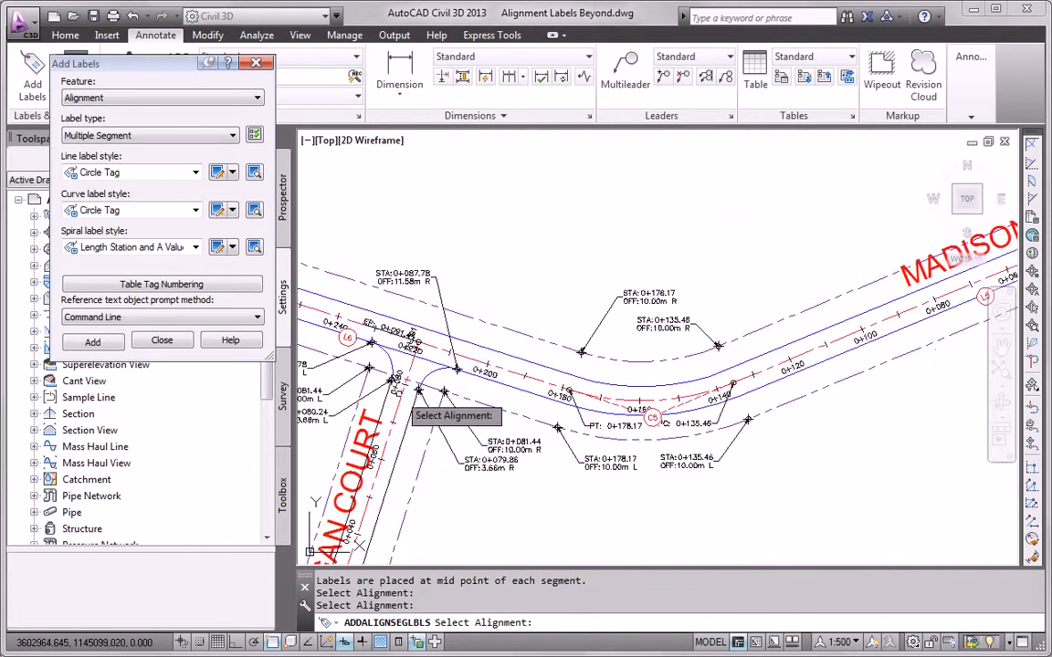
pyautogui.press('Escape')
pyautogui.scroll(-3, 443, 392)
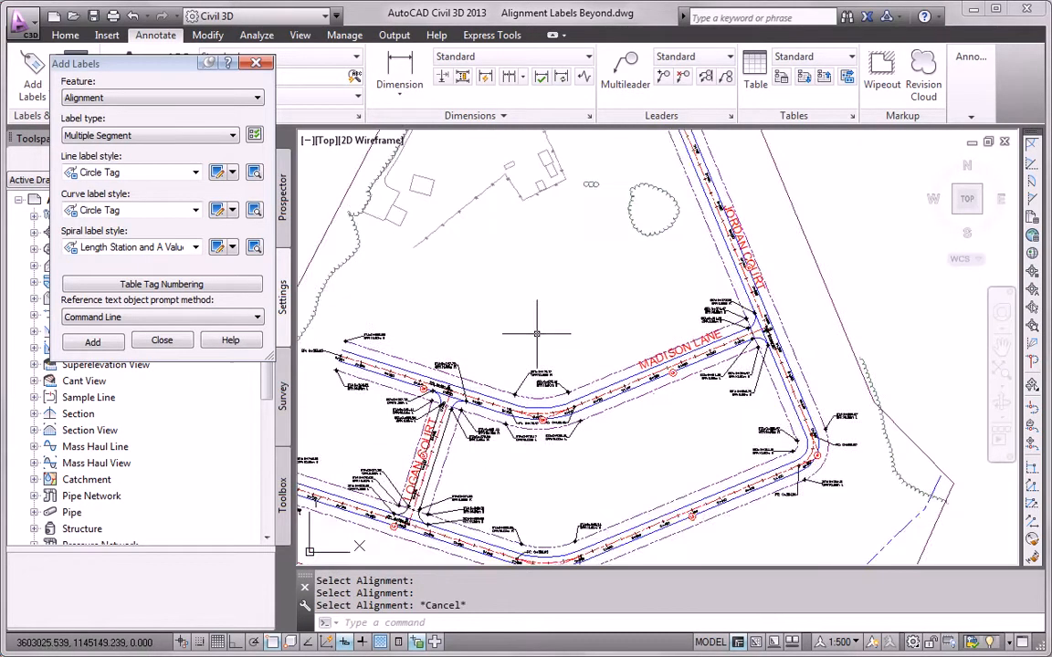
pyautogui.scroll(3, 553, 249)
pyautogui.scroll(3, 557, 219)
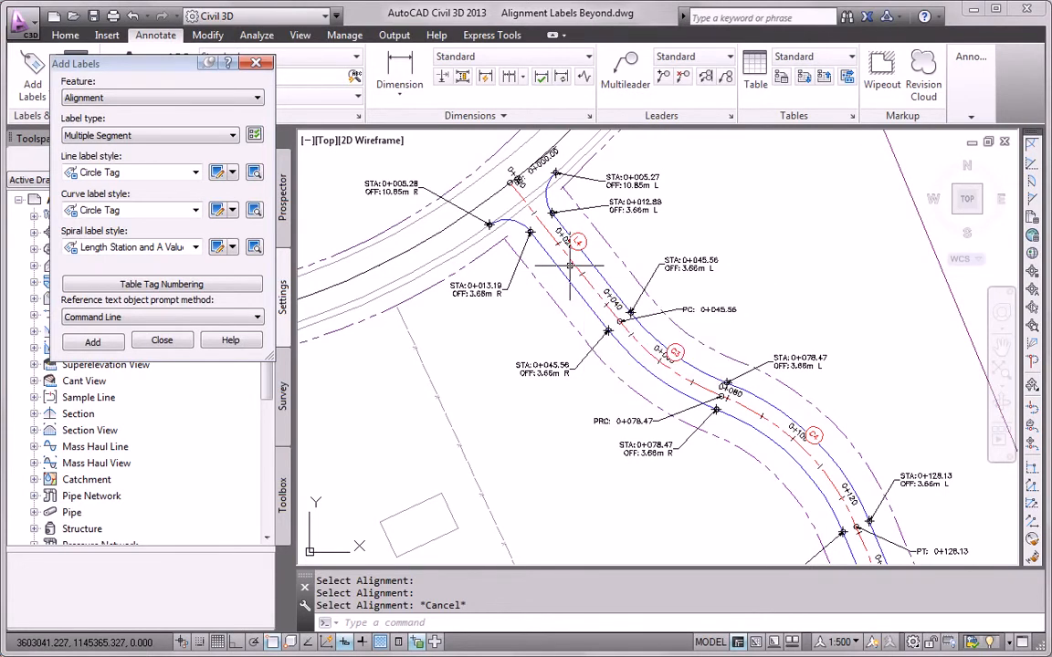
pyautogui.click(161, 341)
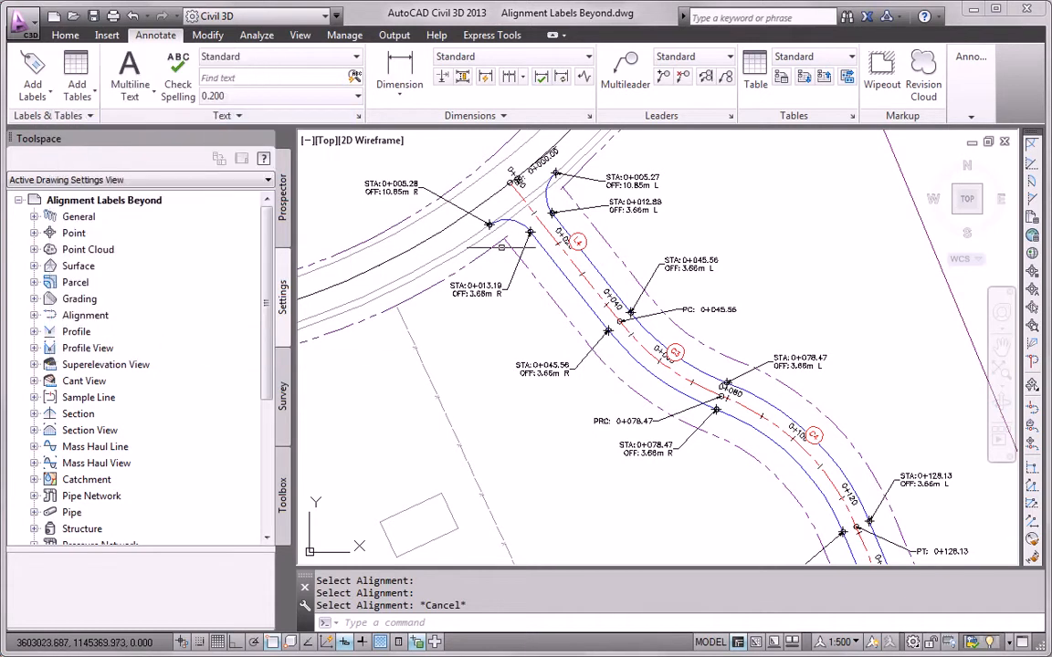
# - Set the line and curve starting numbers to 1 for both table tag creation and renumbering
pyautogui.click(548, 236)
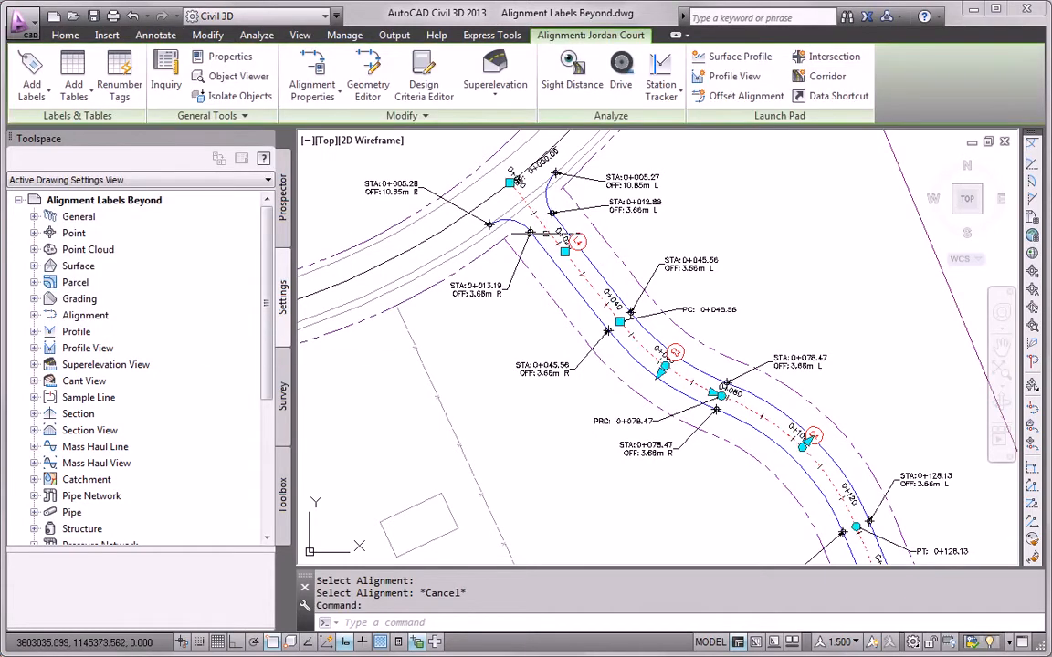
pyautogui.click(128, 98)
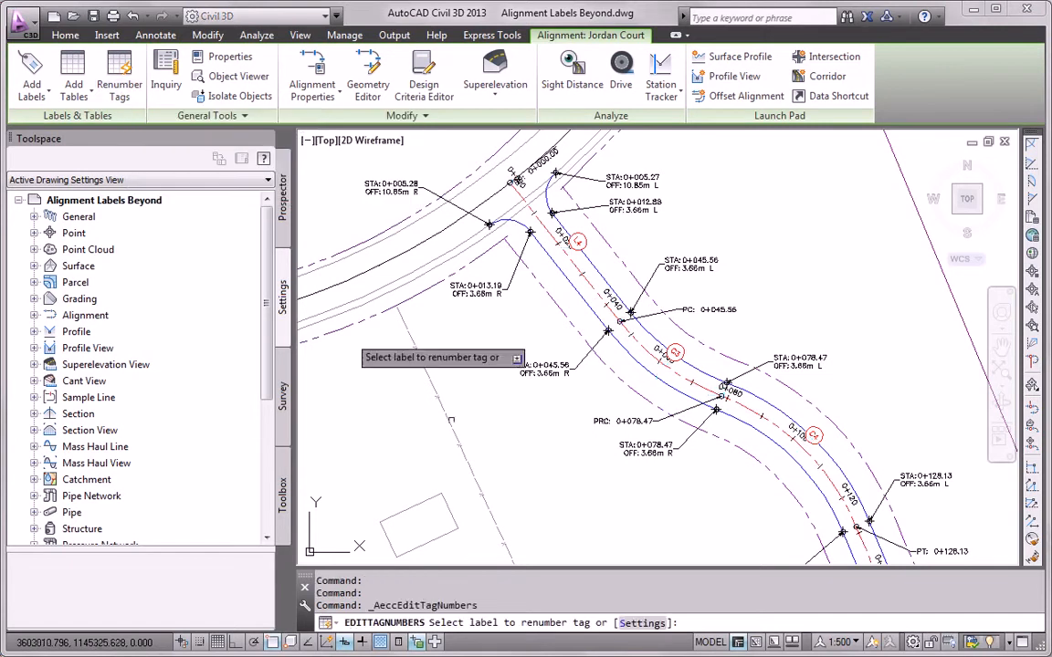
pyautogui.click(641, 624)
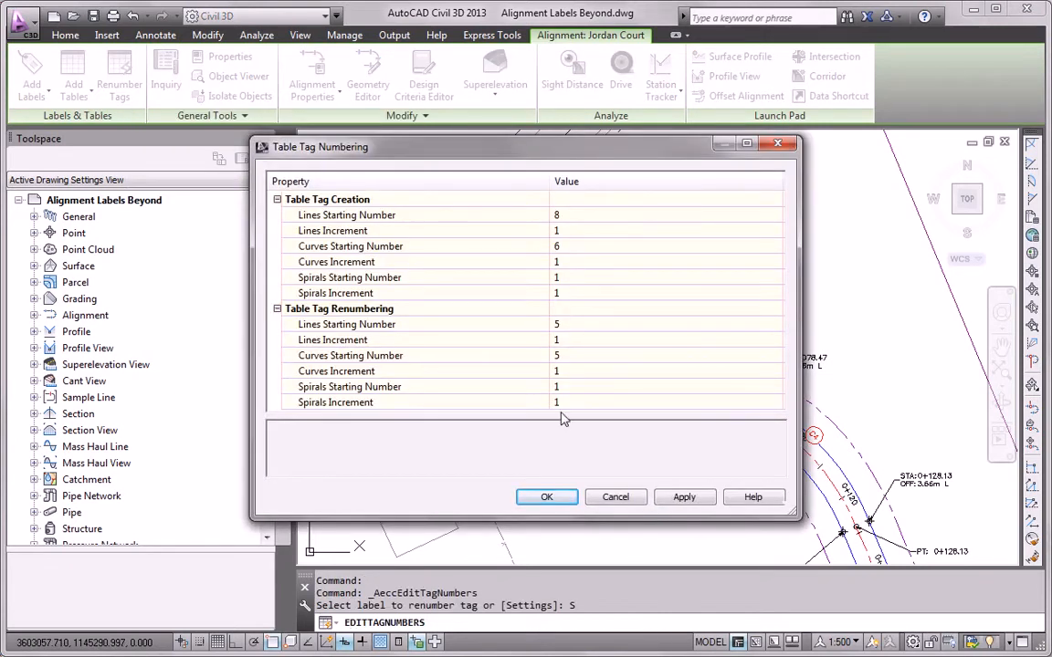
pyautogui.click(570, 217)
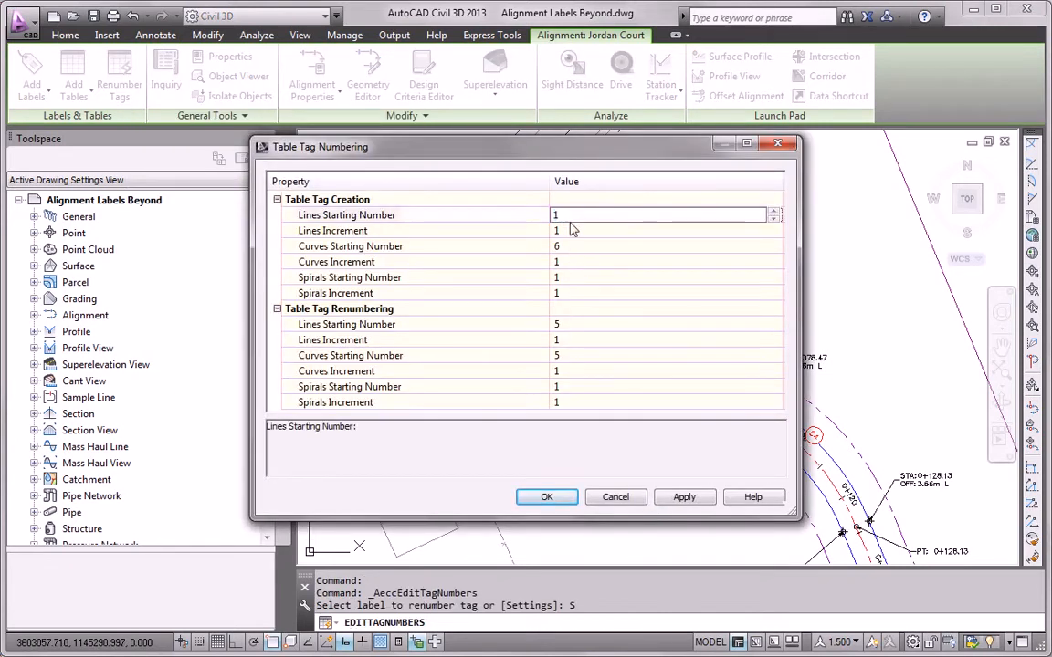
pyautogui.click(571, 242)
pyautogui.click(570, 324)
pyautogui.write('1')
pyautogui.click(582, 356)
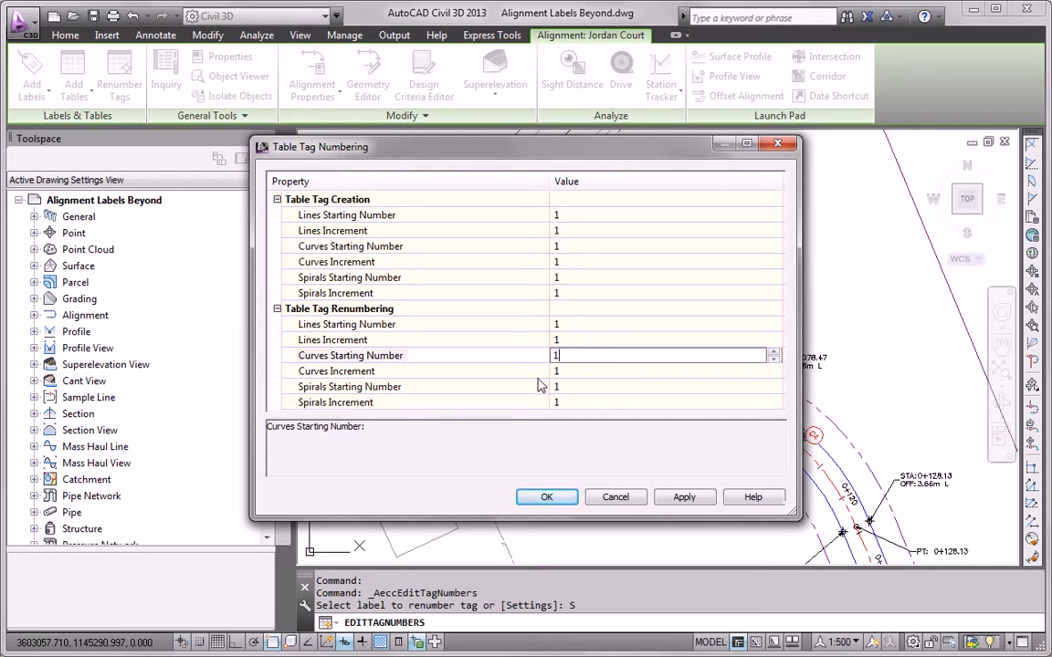
pyautogui.click(553, 499)
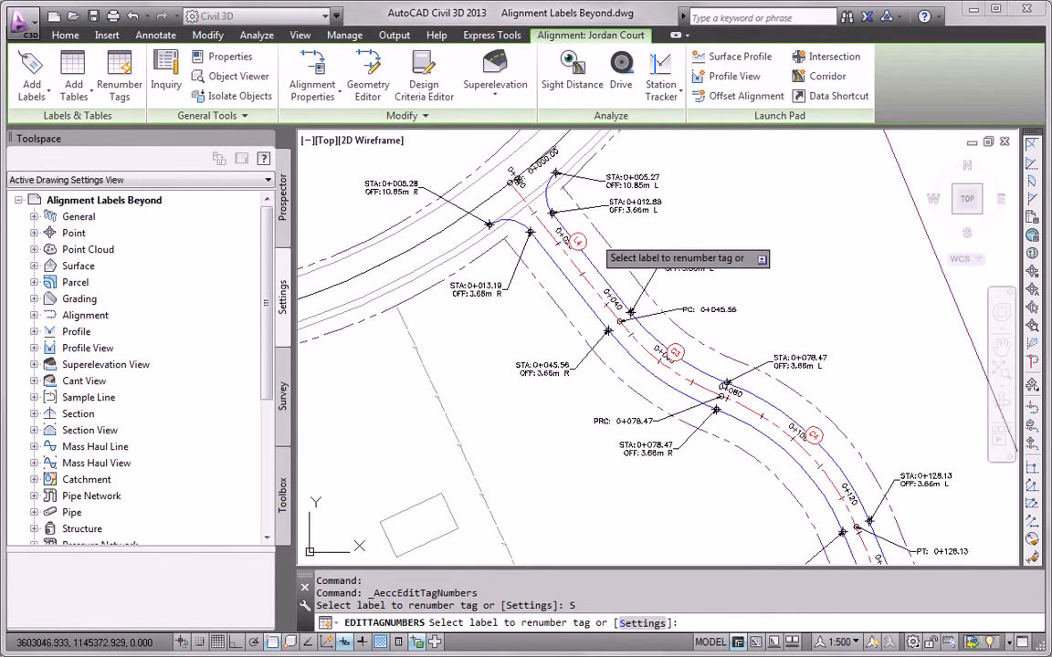
# - Renumber the first Jordan Court line tag as L1 and the first curve tag as C1, creating duplicates
pyautogui.click(581, 240)
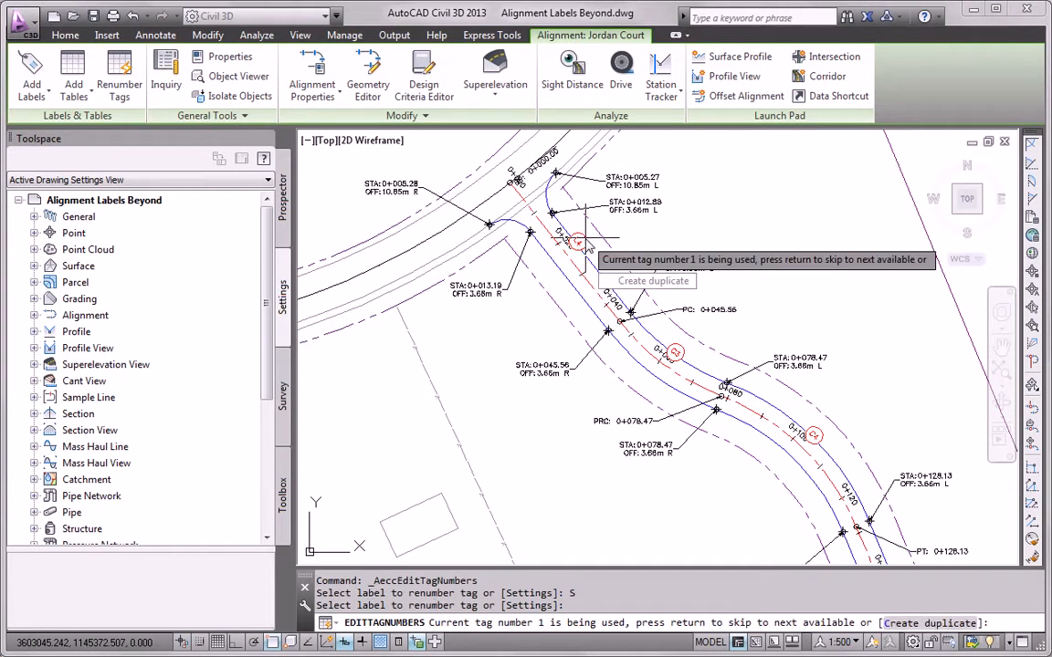
pyautogui.click(645, 282)
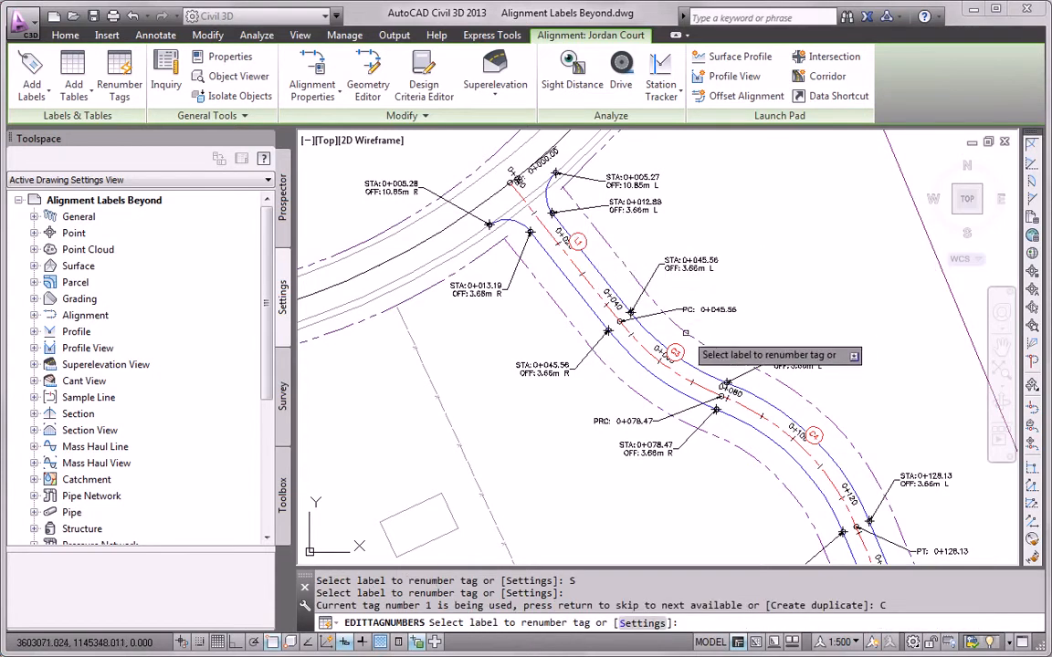
pyautogui.click(676, 353)
pyautogui.click(763, 390)
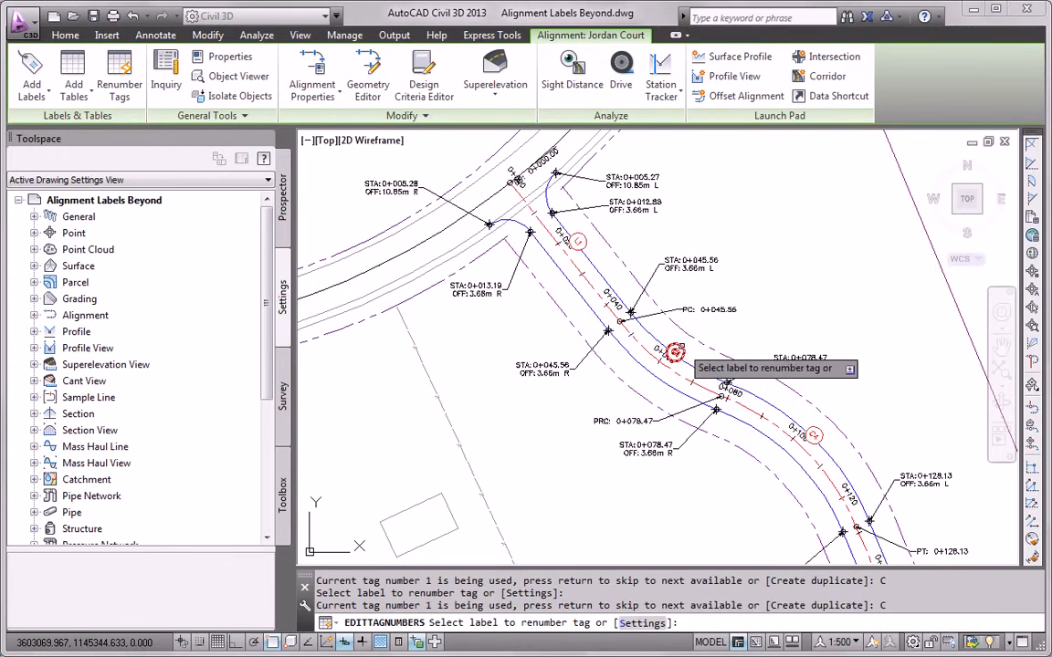
# - Renumber the second Jordan Court curve tag, near station 0+100, as C2 by creating a duplicate
pyautogui.scroll(2, 702, 369)
pyautogui.scroll(3, 588, 287)
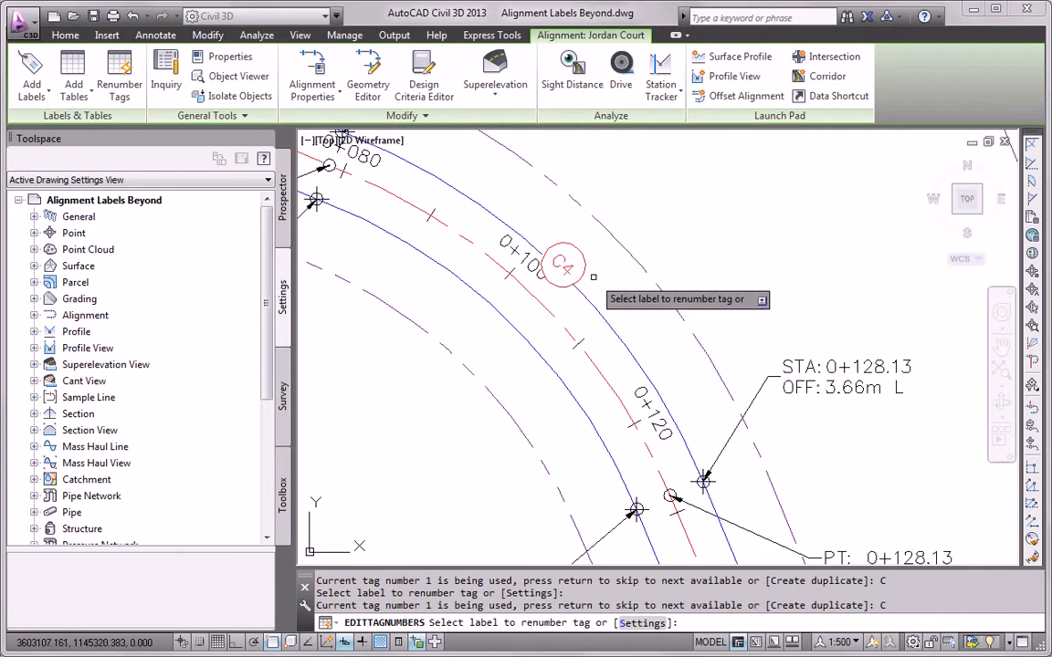
pyautogui.click(583, 272)
pyautogui.click(637, 316)
# - Renumber the Jordan Court line tag near station 0+240 with tag number 2, creating a duplicate
pyautogui.moveTo(608, 373); pyautogui.dragTo(462, 143, button='middle')
pyautogui.scroll(-3, 607, 385)
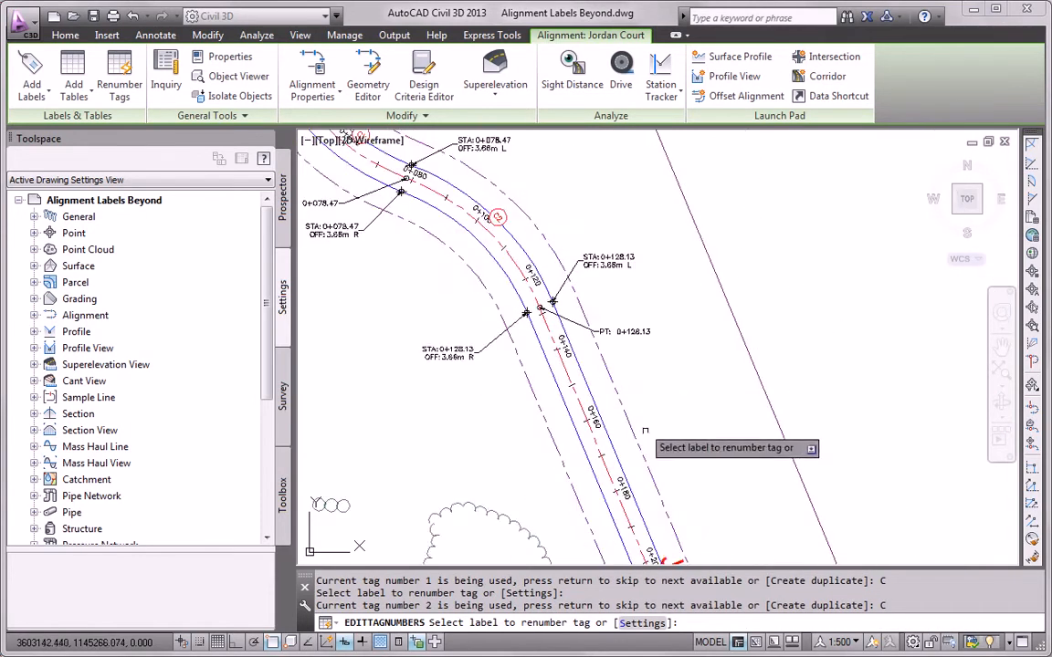
pyautogui.moveTo(647, 400); pyautogui.dragTo(593, 320, button='middle')
pyautogui.scroll(3, 592, 320)
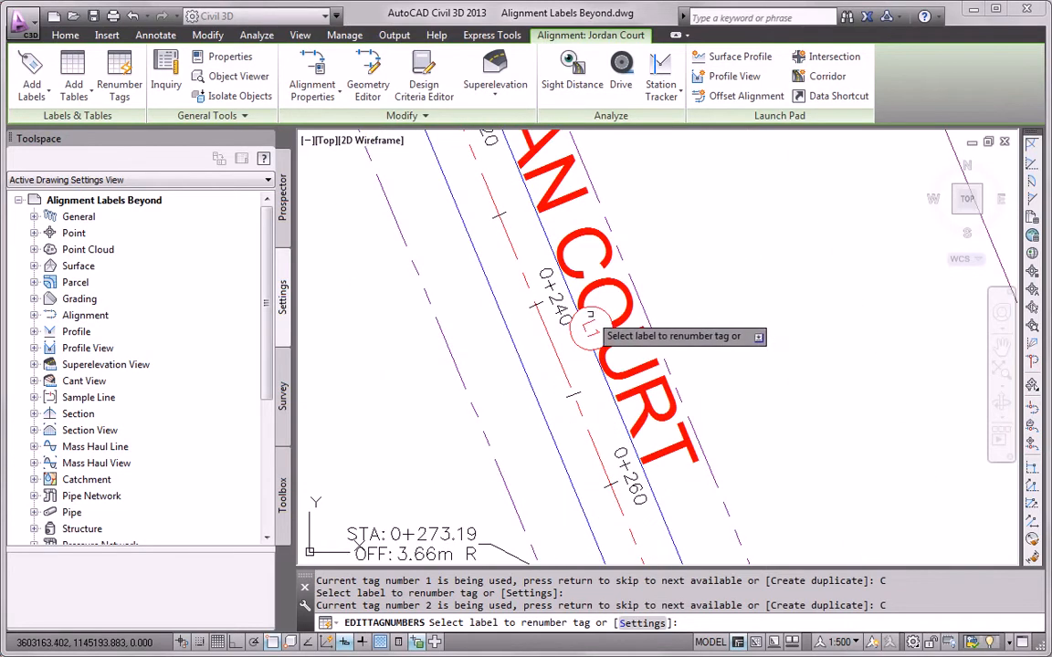
pyautogui.click(586, 327)
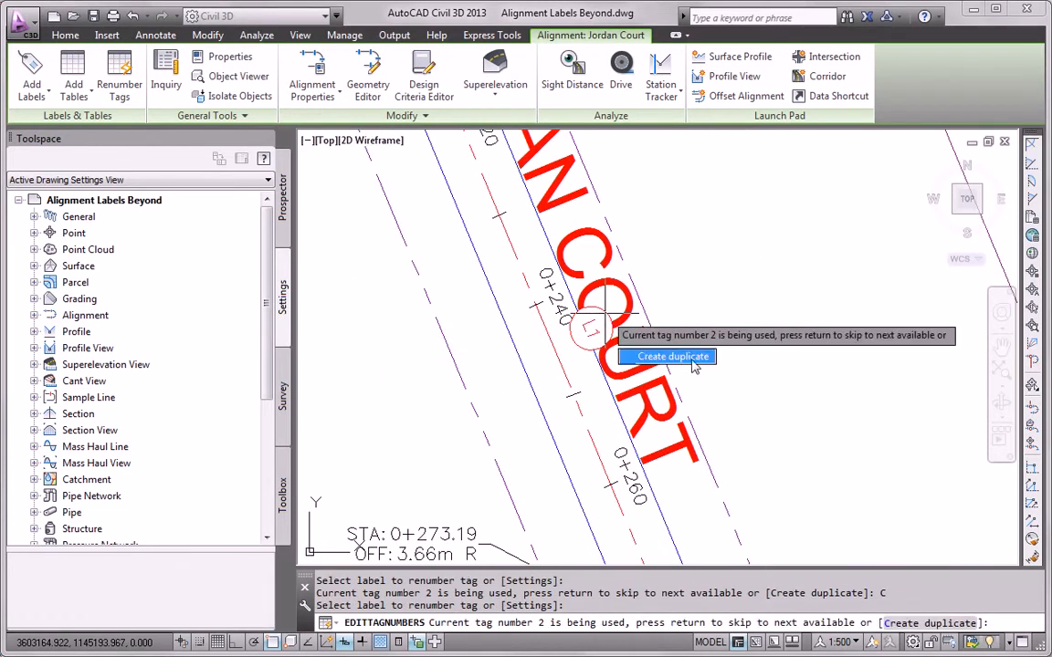
pyautogui.click(669, 356)
# - Renumber the Jordan Court curve tag between stations 0+360 and 0+380 as C3
pyautogui.scroll(-3, 667, 298)
pyautogui.moveTo(714, 391)
pyautogui.mouseDown(button='middle')
pyautogui.moveTo(666, 236)
pyautogui.moveTo(648, 273)
pyautogui.moveTo(635, 251)
pyautogui.mouseUp(button='middle')
pyautogui.scroll(3, 634, 386)
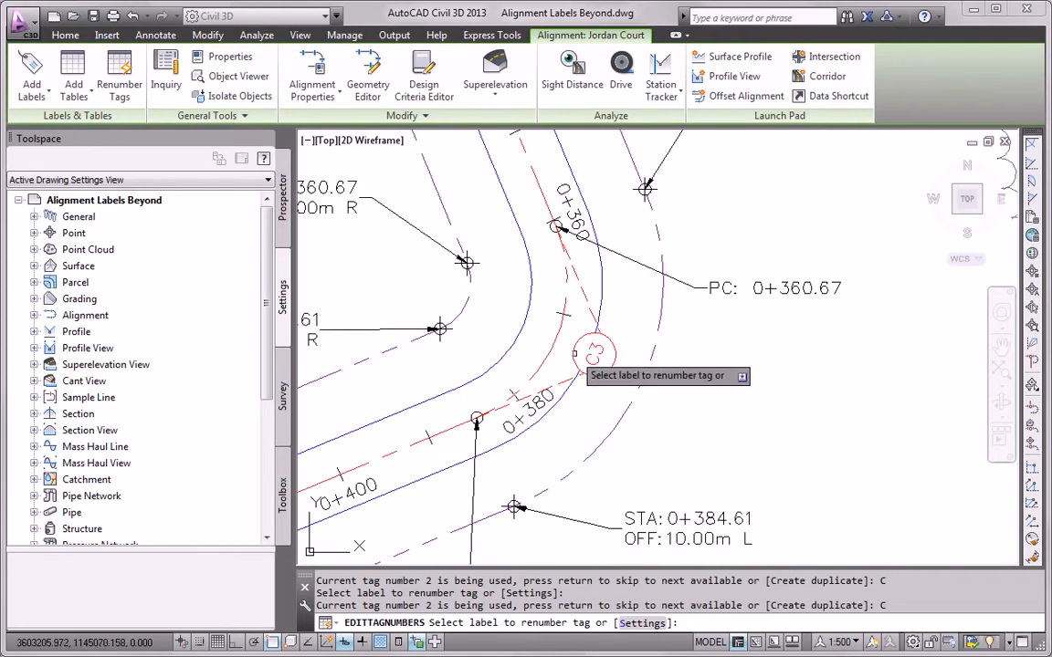
pyautogui.click(592, 354)
# - Renumber the Jordan Court line tag near station 0+460 with tag number 3, creating a duplicate
pyautogui.scroll(-3, 598, 367)
pyautogui.moveTo(518, 426); pyautogui.dragTo(728, 315, button='middle')
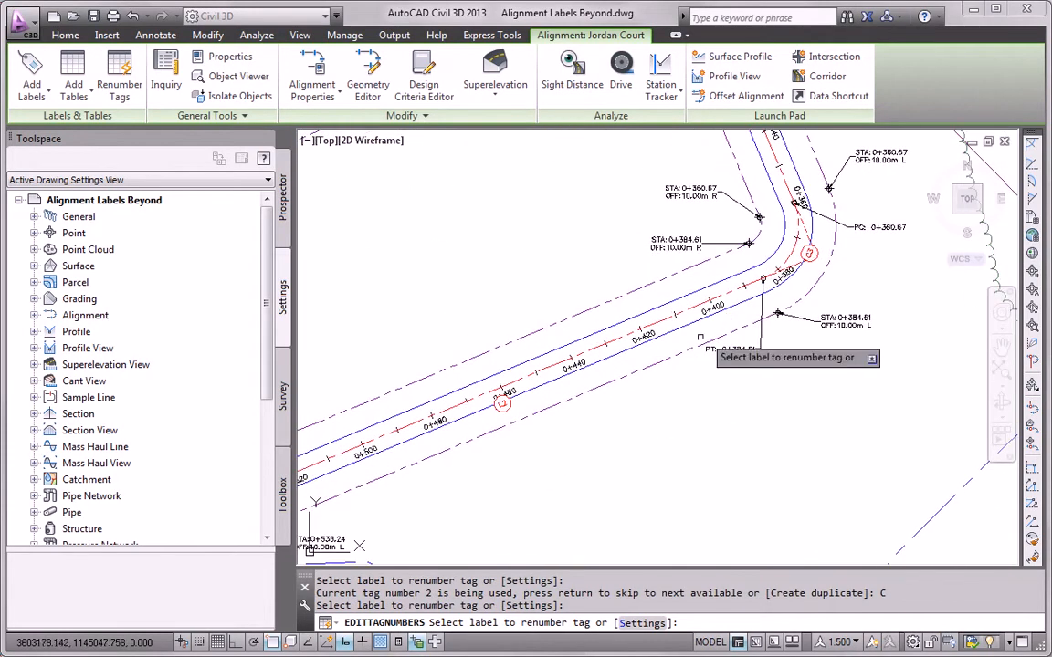
pyautogui.scroll(2, 506, 424)
pyautogui.click(510, 400)
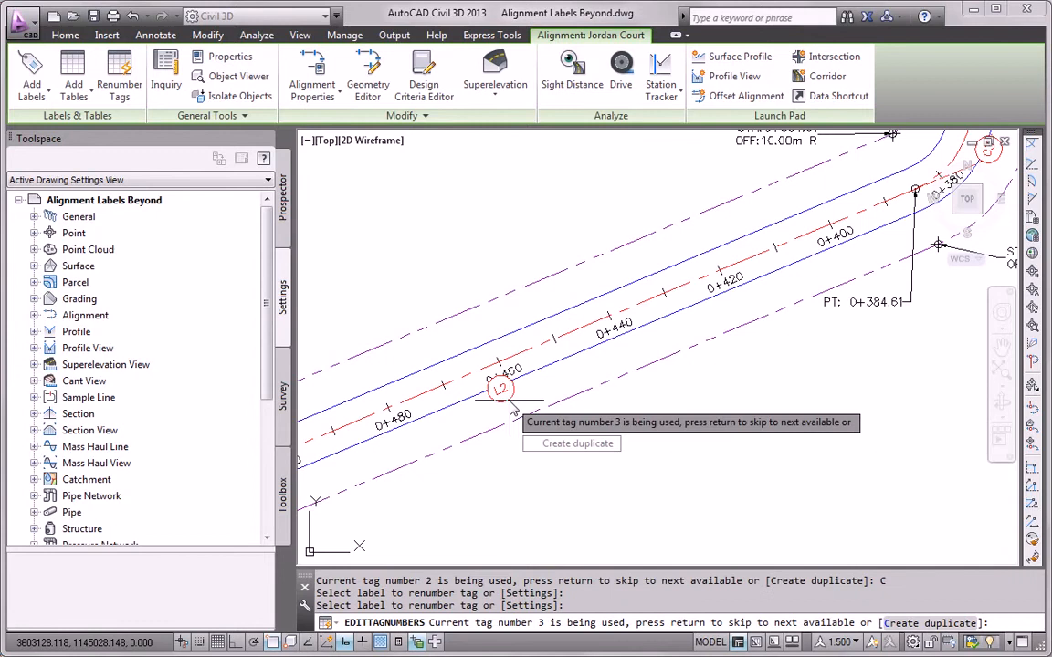
pyautogui.click(553, 444)
# - Renumber the Jordan Court curve tag near station 0+560 as C4, choosing the Alignment Curve Label among the overlapping objects
pyautogui.moveTo(511, 406); pyautogui.dragTo(621, 374, button='middle')
pyautogui.moveTo(402, 456); pyautogui.dragTo(585, 386, button='middle')
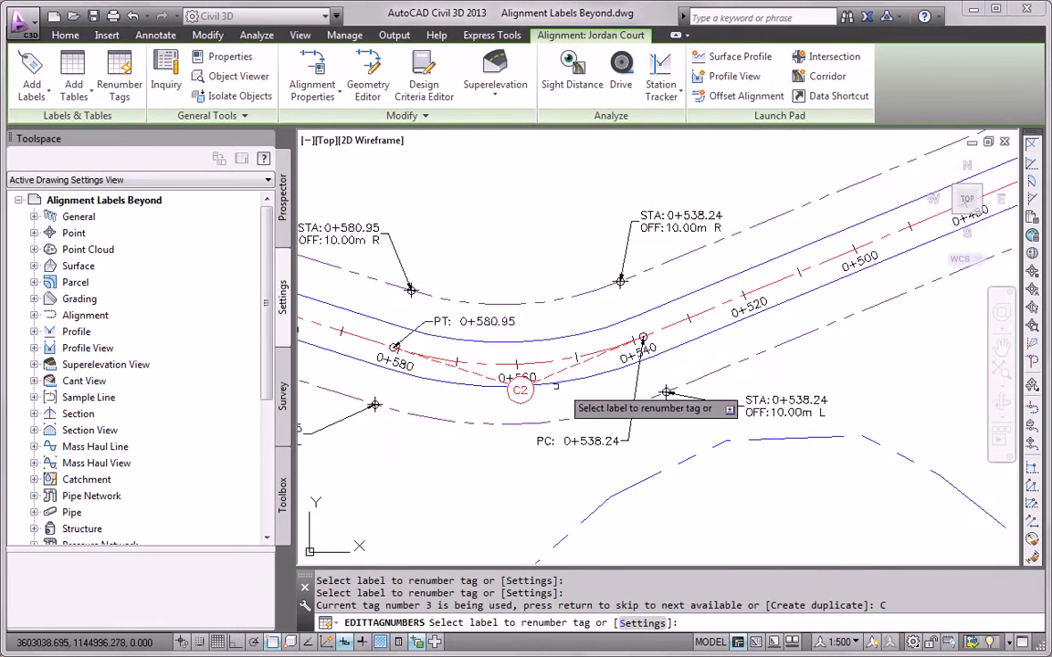
pyautogui.scroll(4, 525, 387)
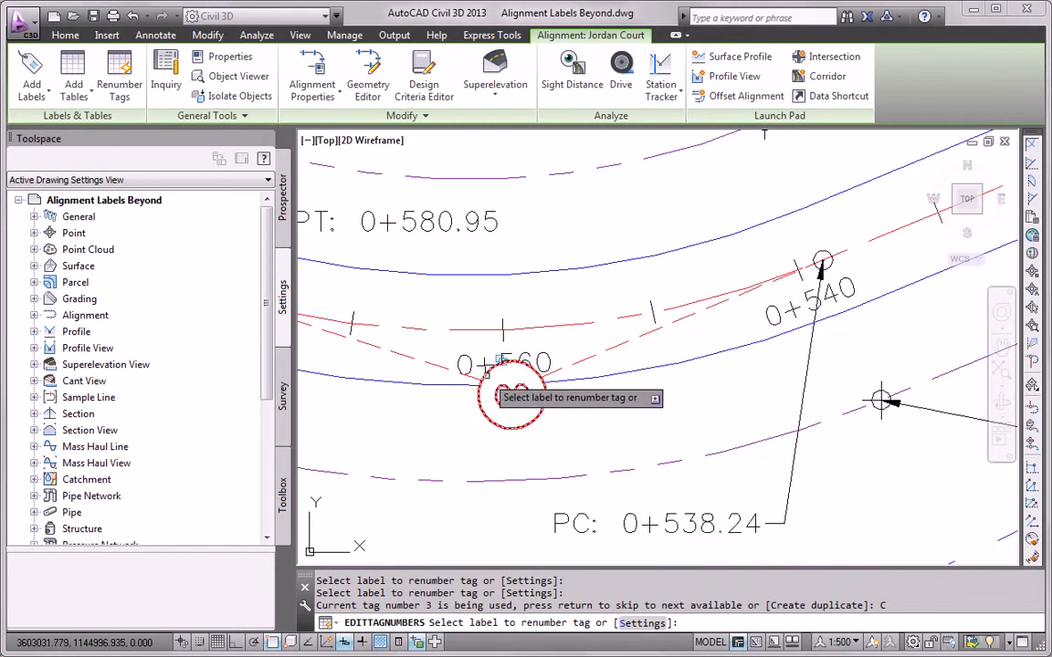
pyautogui.click(501, 360)
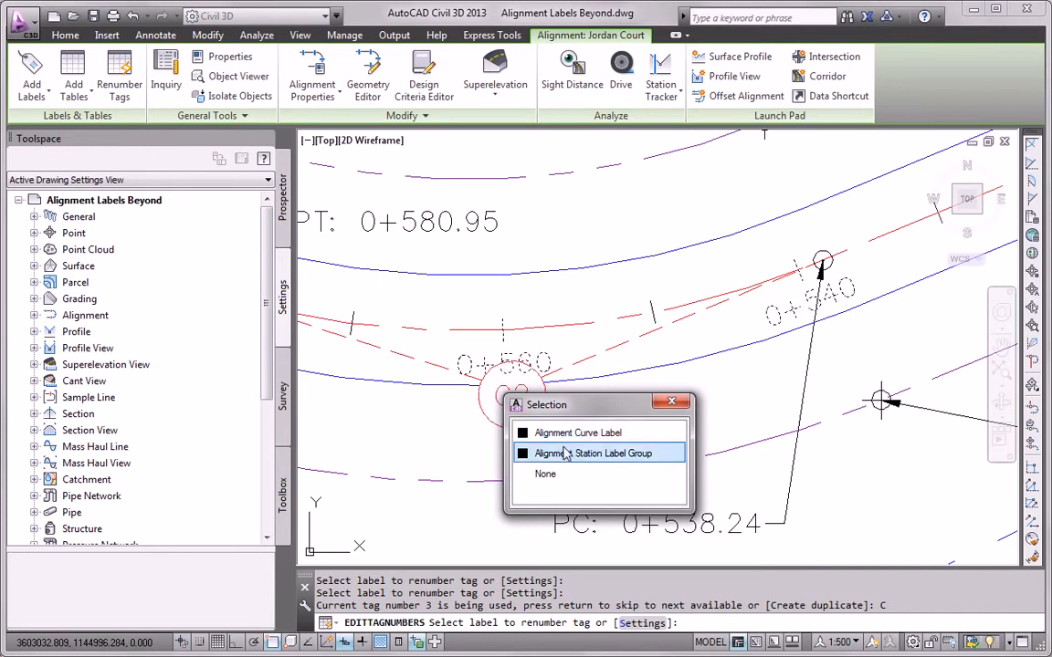
pyautogui.click(559, 433)
# - Renumber the last Jordan Court line tag, near station 0+660, as L4
pyautogui.scroll(-4, 555, 430)
pyautogui.moveTo(432, 406); pyautogui.dragTo(750, 458, button='middle')
pyautogui.moveTo(500, 380); pyautogui.dragTo(781, 472, button='middle')
pyautogui.click(544, 392)
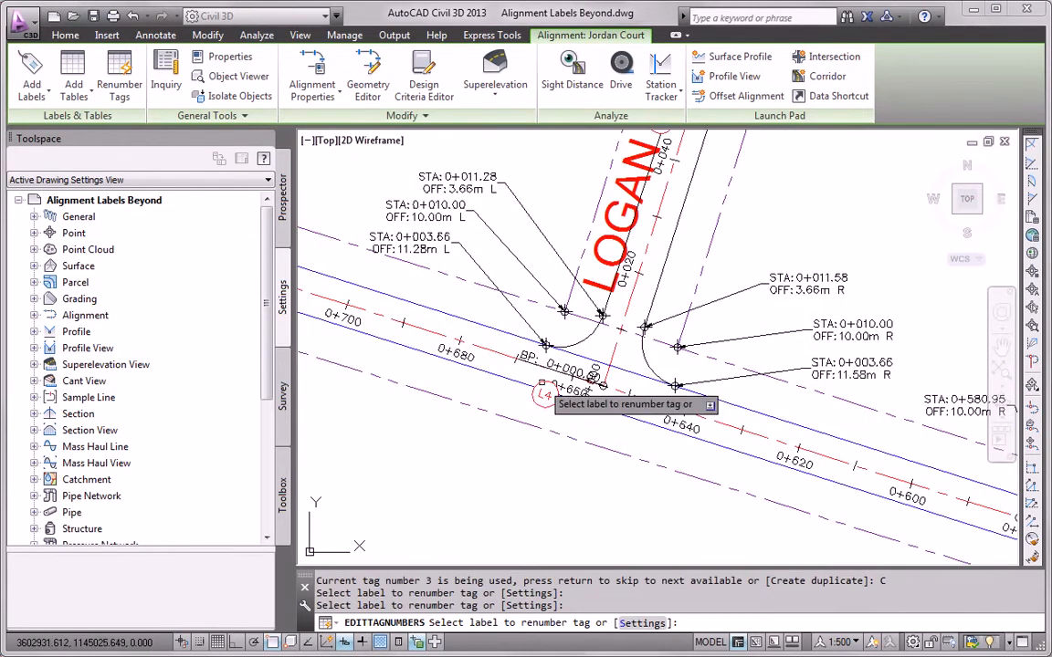
# - Renumber the first Madison Lane line tag, between stations 0+060 and 0+080, with tag number 5, creating a duplicate
pyautogui.scroll(-2, 485, 391)
pyautogui.moveTo(429, 380); pyautogui.dragTo(763, 469, button='middle')
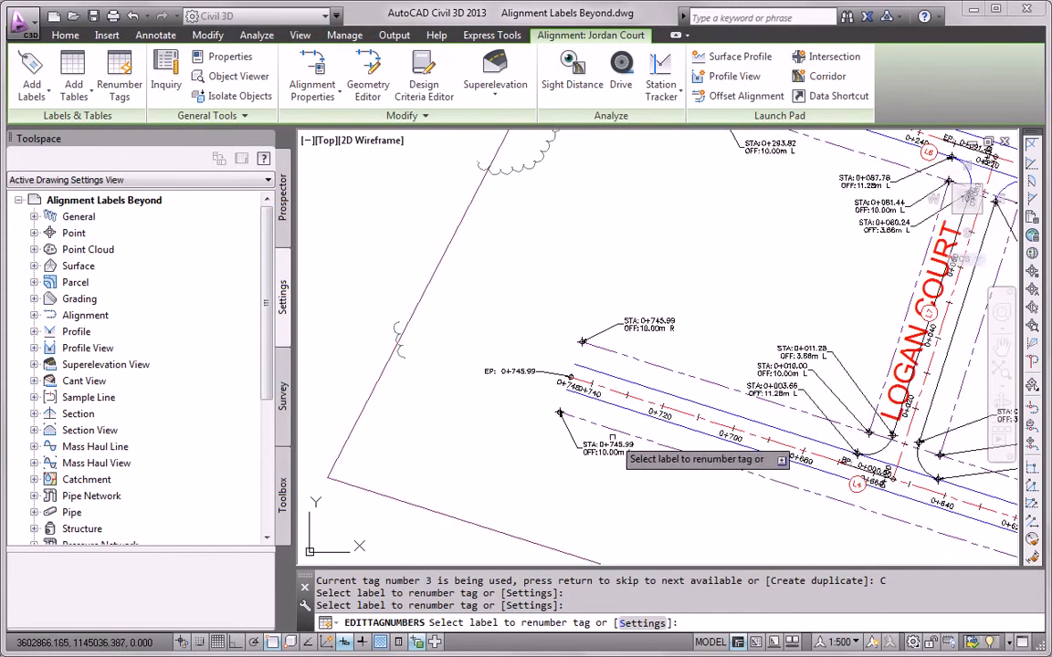
pyautogui.scroll(-2, 614, 440)
pyautogui.moveTo(736, 396); pyautogui.dragTo(501, 421, button='middle')
pyautogui.scroll(-2, 502, 421)
pyautogui.moveTo(772, 335); pyautogui.dragTo(643, 398, button='middle')
pyautogui.scroll(6, 643, 398)
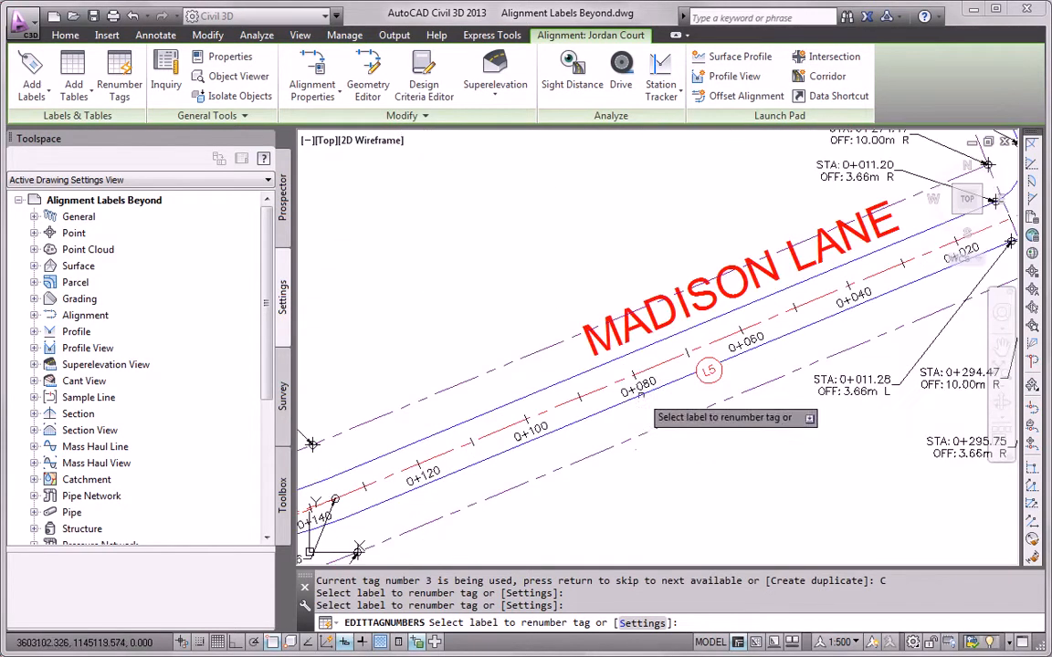
pyautogui.click(717, 384)
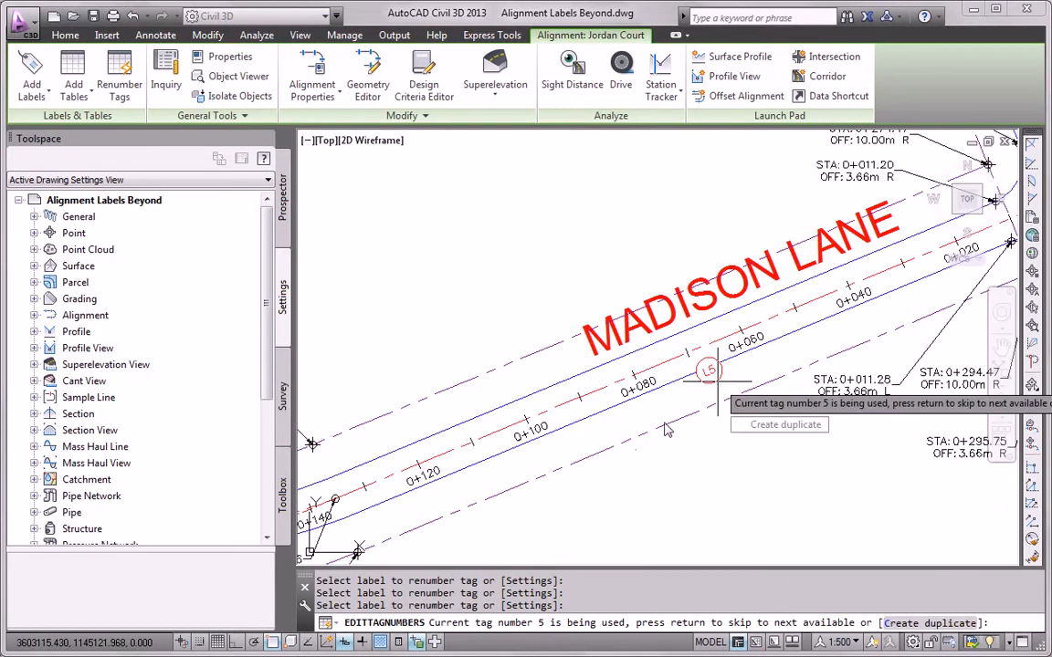
pyautogui.click(785, 425)
# - Renumber the Madison Lane curve tag near station 0+160 as C5 and the line tag near 0+240 as L6, creating duplicates
pyautogui.moveTo(553, 373); pyautogui.dragTo(863, 253, button='middle')
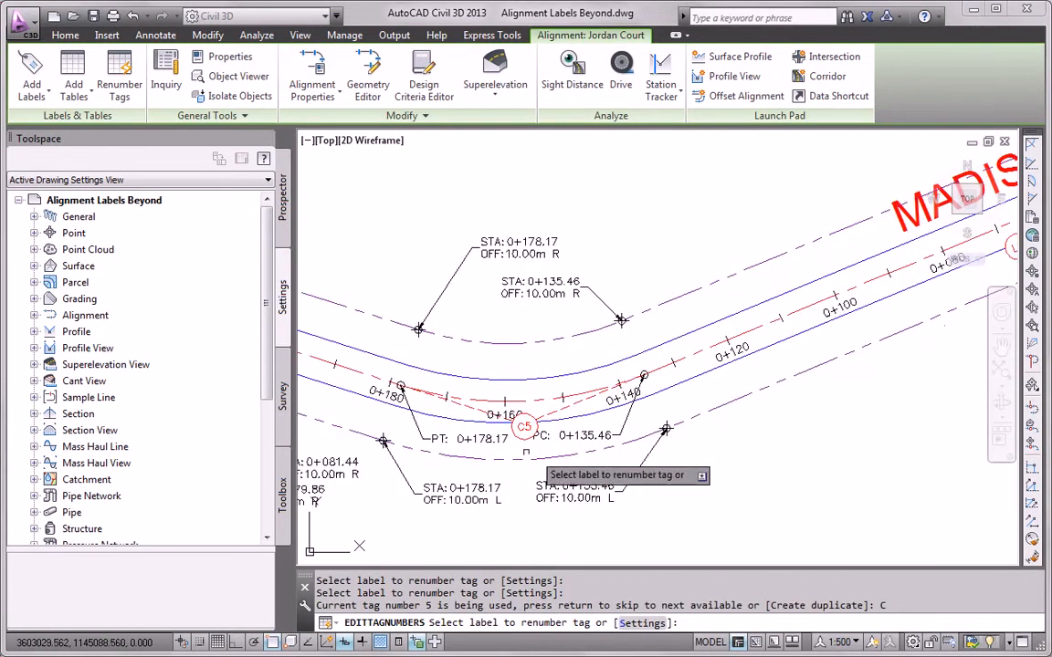
pyautogui.scroll(2, 519, 442)
pyautogui.click(540, 401)
pyautogui.click(584, 446)
pyautogui.moveTo(584, 447)
pyautogui.mouseDown(button='middle')
pyautogui.moveTo(533, 382)
pyautogui.moveTo(449, 382)
pyautogui.moveTo(471, 306)
pyautogui.moveTo(539, 390)
pyautogui.mouseUp(button='middle')
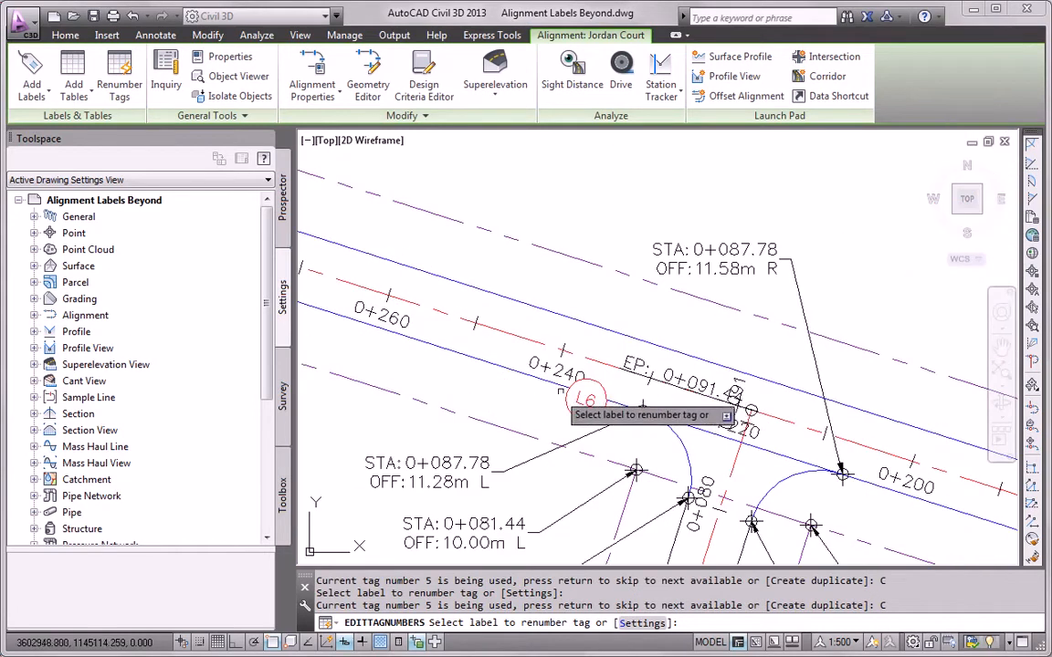
pyautogui.click(589, 400)
pyautogui.click(639, 424)
# - Renumber the Logan Court line tag as L7 by creating a duplicate, end tag renumbering and clear the alignment selection
pyautogui.scroll(-4, 593, 402)
pyautogui.scroll(6, 622, 431)
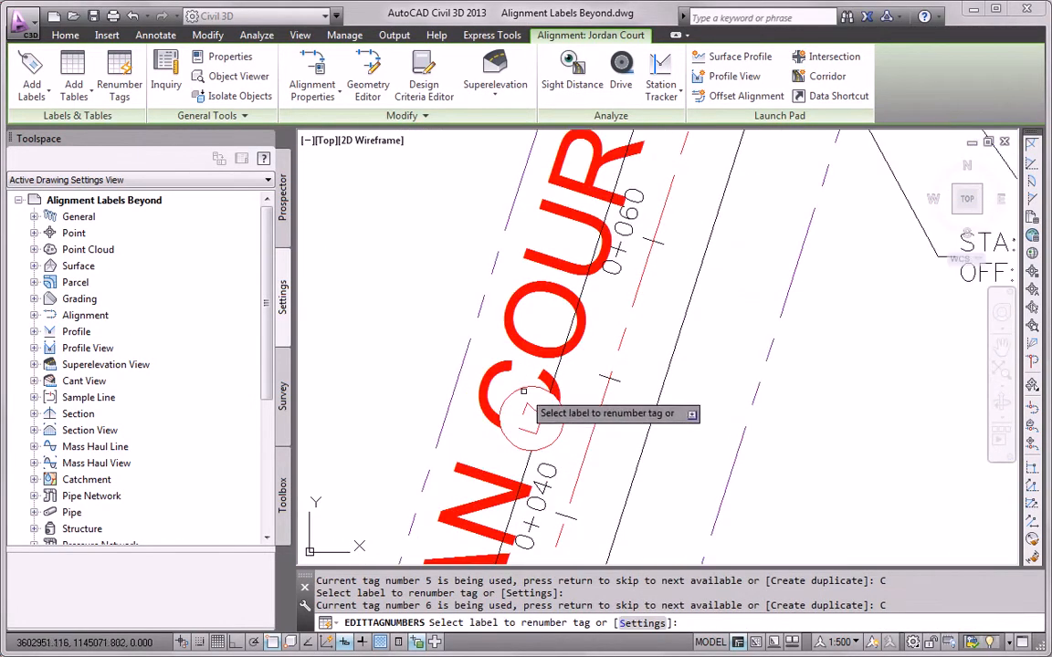
pyautogui.click(528, 408)
pyautogui.click(585, 434)
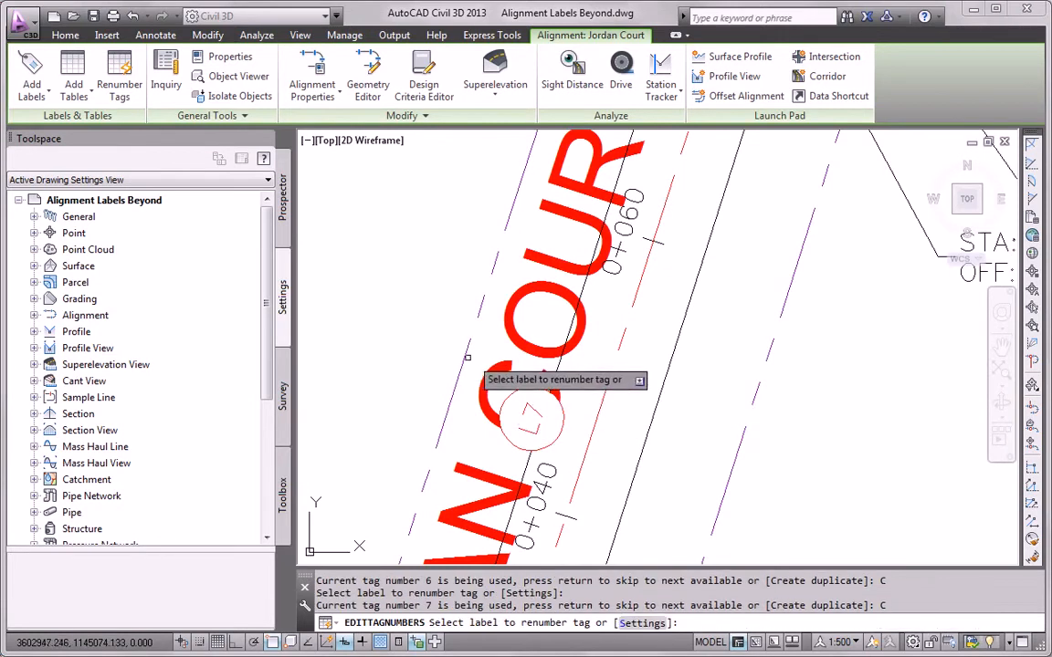
pyautogui.scroll(-4, 512, 407)
pyautogui.press('Escape')
pyautogui.scroll(-5, 422, 481)
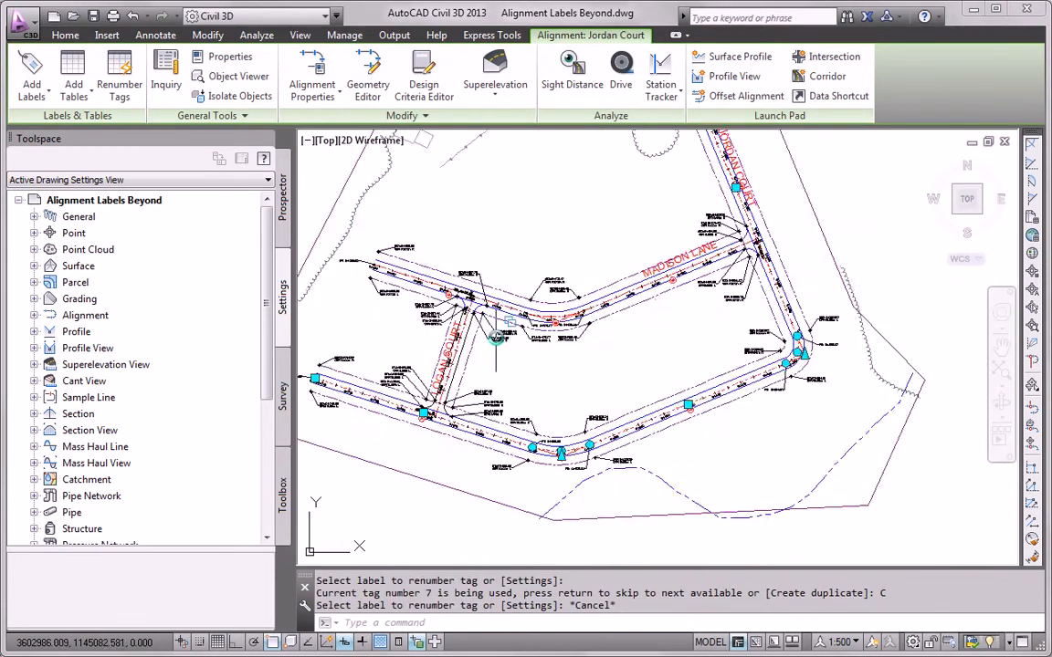
pyautogui.moveTo(511, 256); pyautogui.dragTo(493, 315, button='middle')
pyautogui.press('Escape')
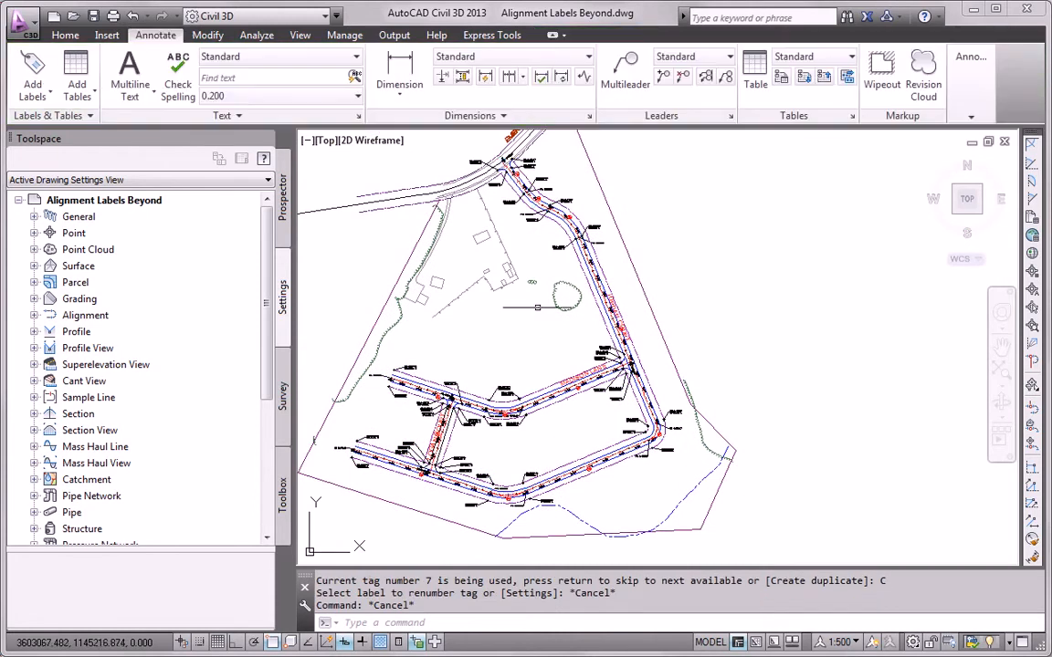
# - Set up an alignment segment table that selects by label style, applying the curve Circle Tag and line Circle Tag styles
pyautogui.moveTo(547, 172); pyautogui.dragTo(593, 190, button='middle')
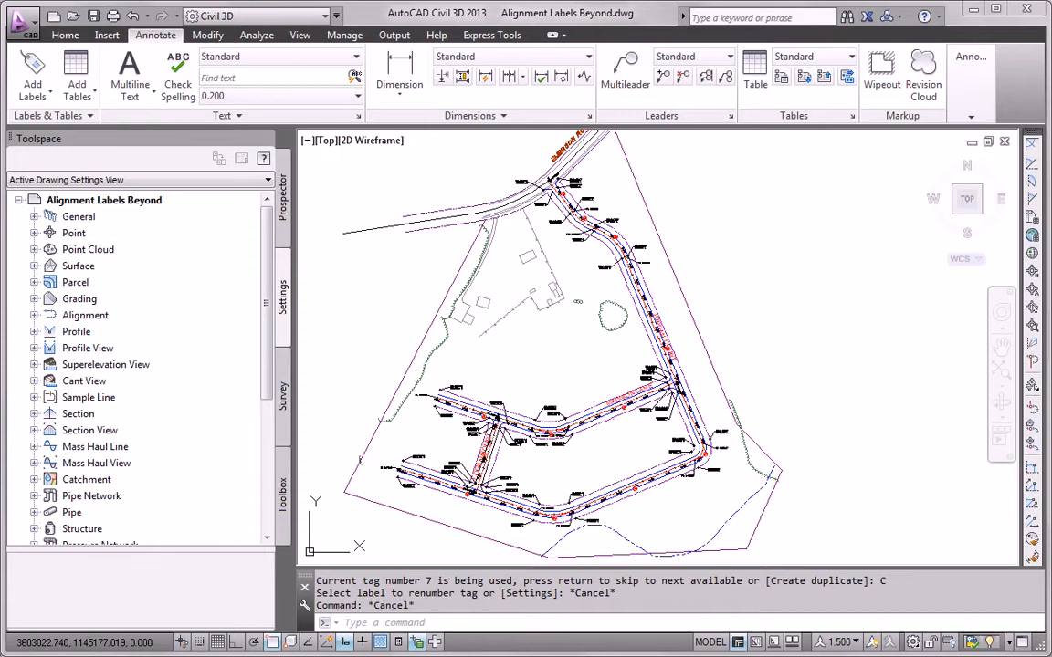
pyautogui.click(78, 96)
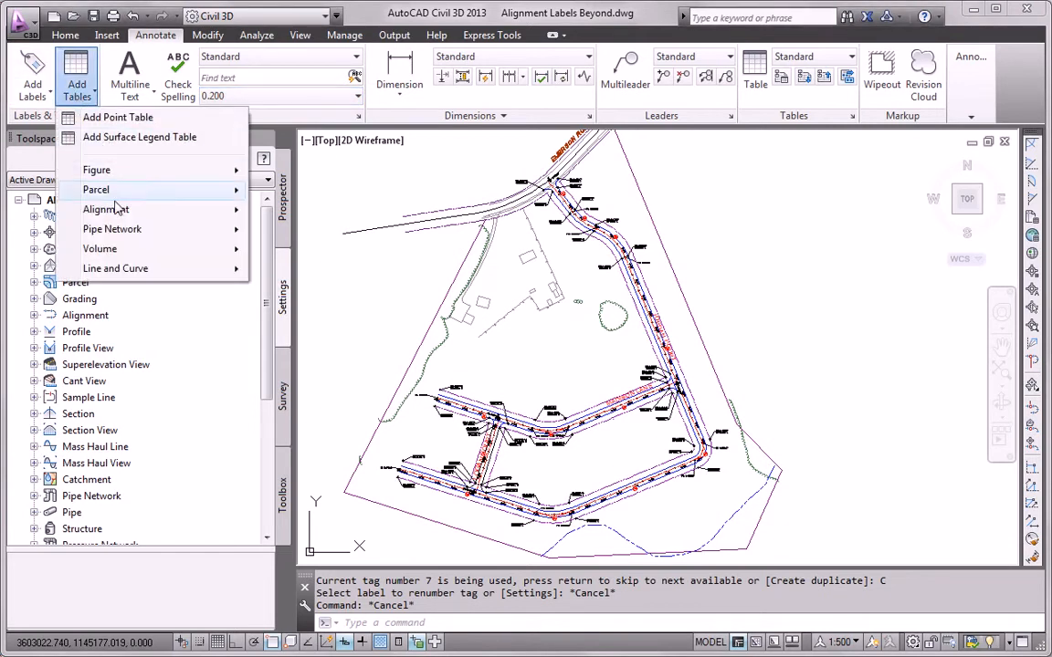
pyautogui.moveTo(109, 214)
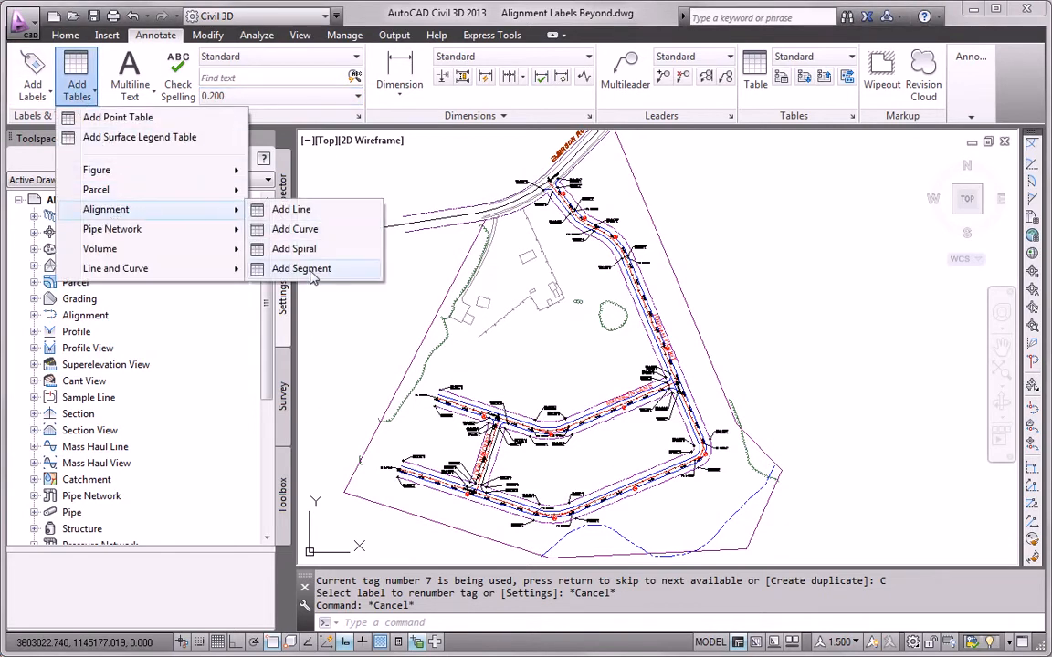
pyautogui.click(283, 269)
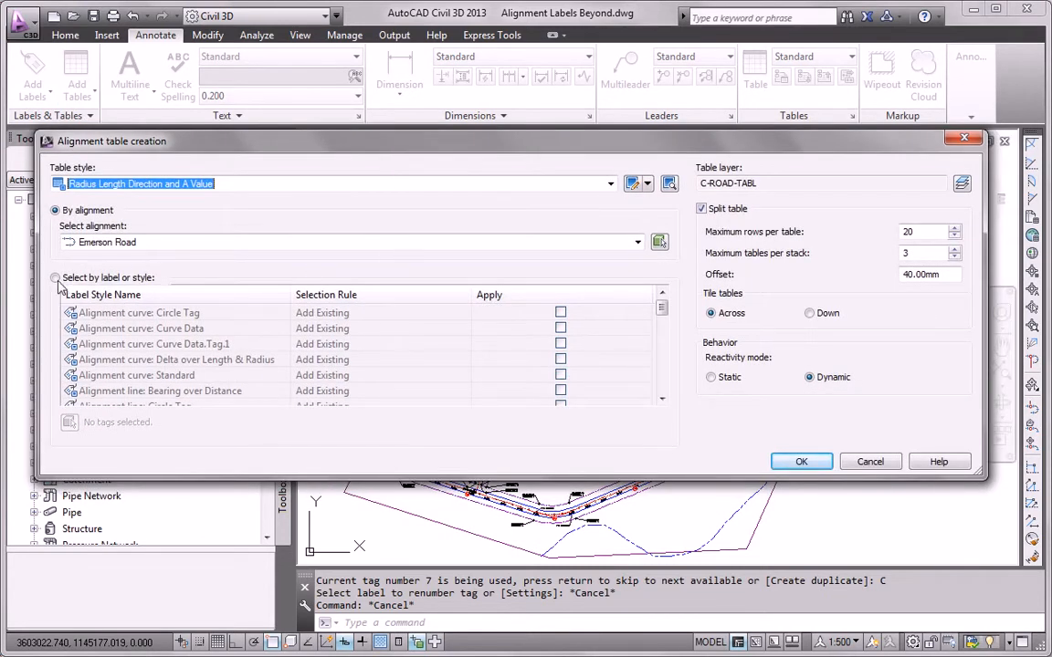
pyautogui.click(57, 279)
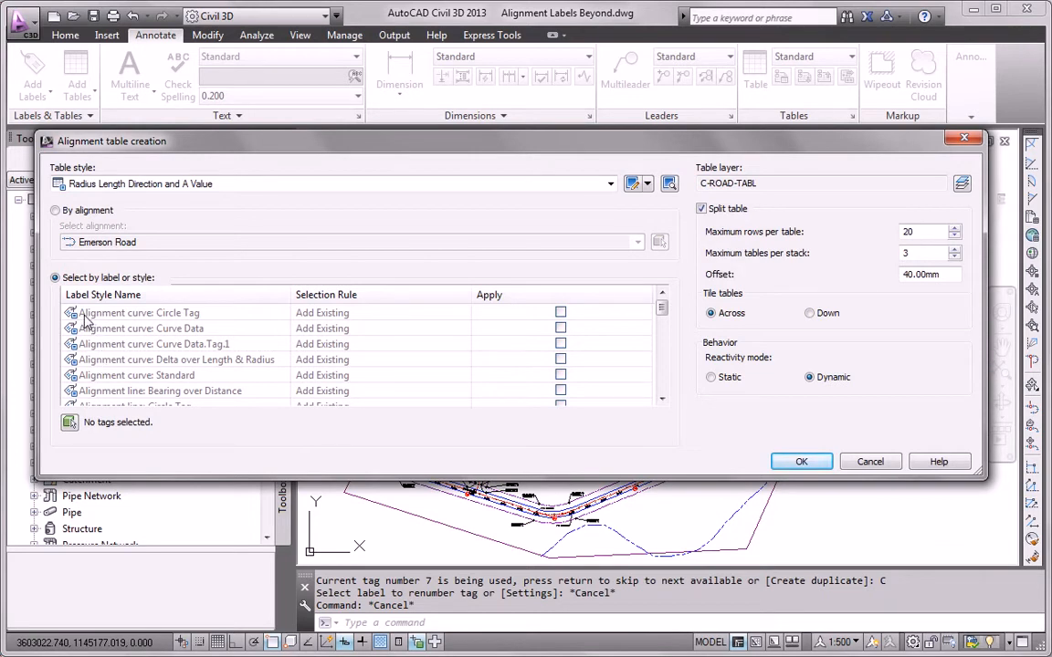
pyautogui.click(561, 313)
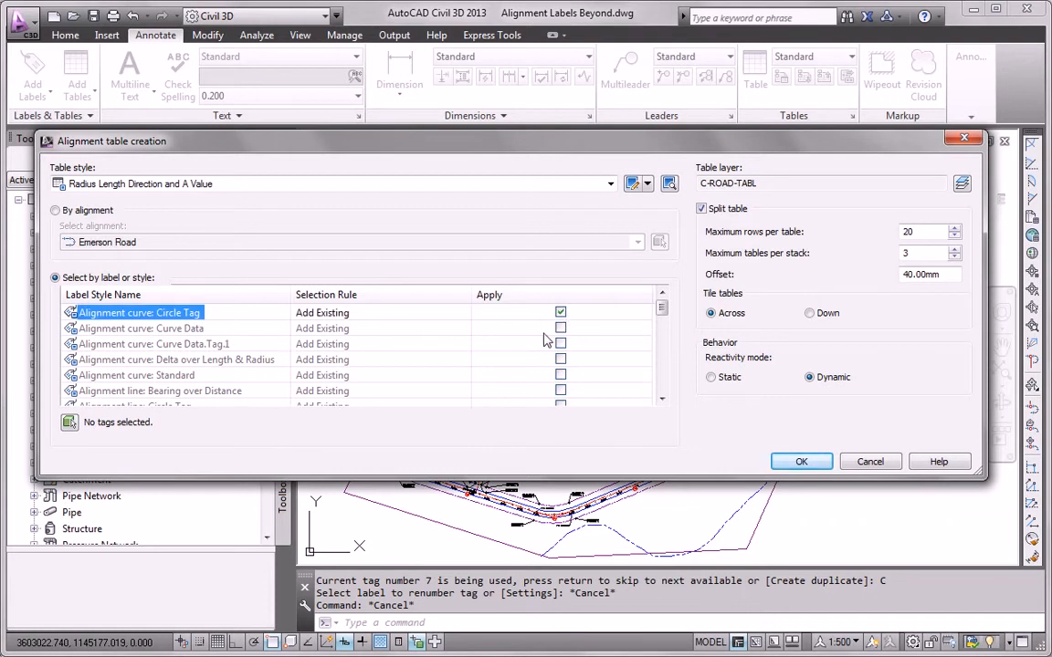
pyautogui.moveTo(664, 315); pyautogui.dragTo(661, 329)
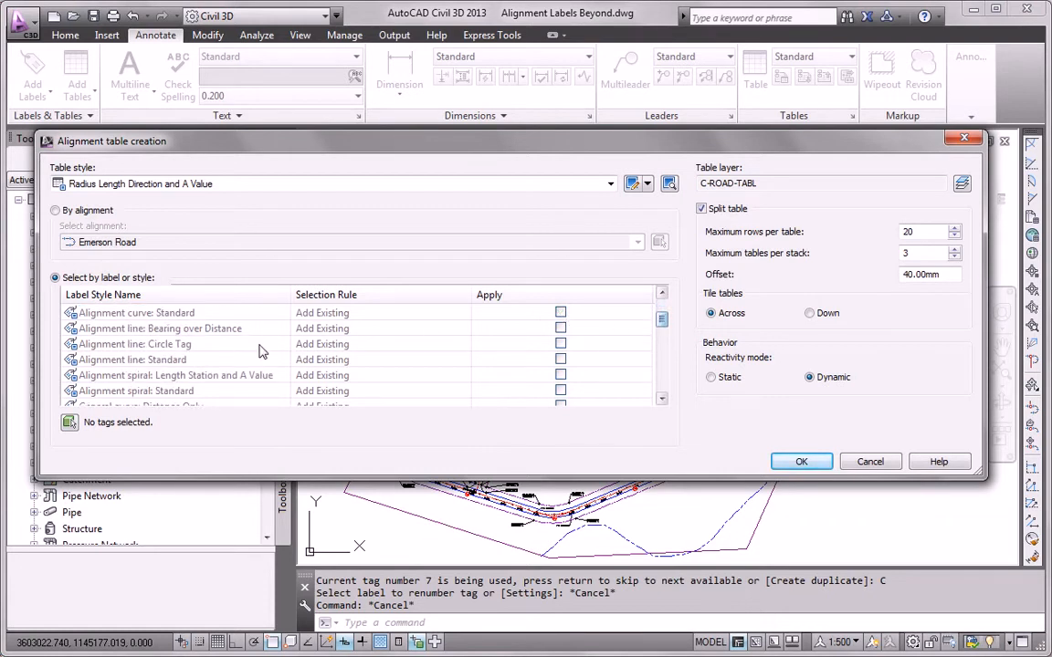
pyautogui.click(560, 344)
pyautogui.moveTo(661, 324); pyautogui.dragTo(663, 313)
# - Create the segment table and place it in the empty area east of the site boundary
pyautogui.click(790, 462)
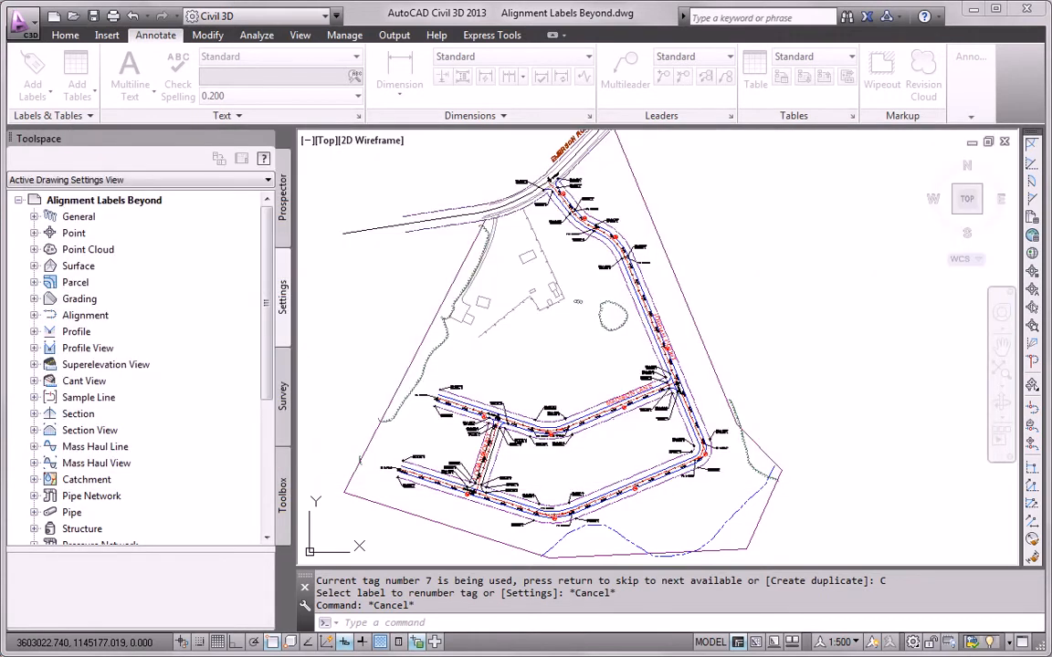
pyautogui.moveTo(808, 264); pyautogui.dragTo(590, 272, button='middle')
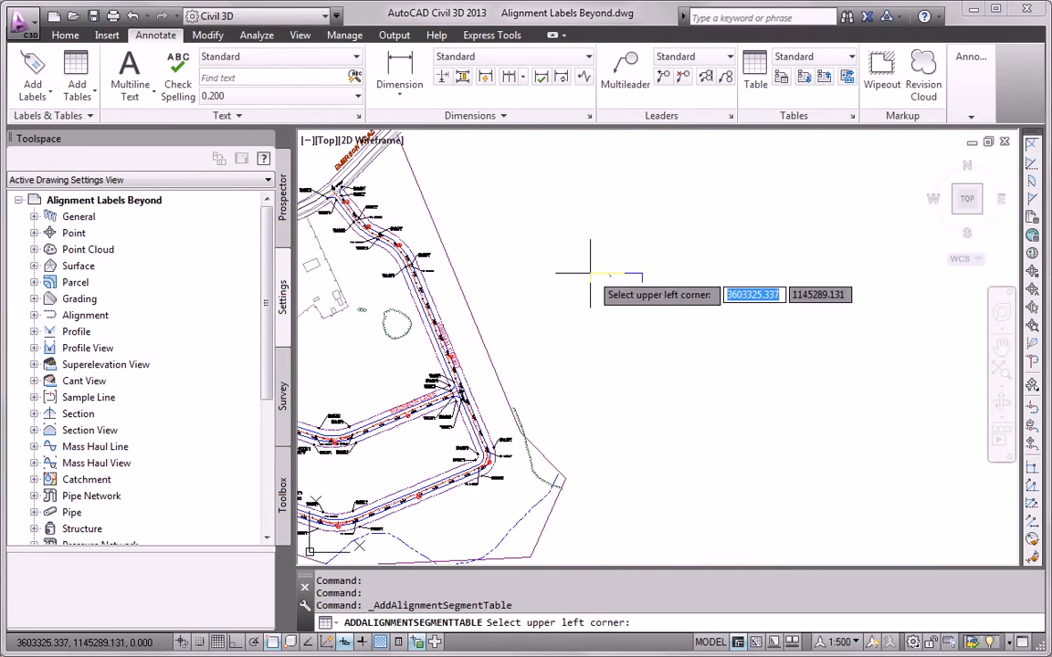
pyautogui.click(631, 270)
# - Examine the new segment table's title and rows and compare its location with the whole site
pyautogui.scroll(5, 647, 279)
pyautogui.scroll(2, 647, 277)
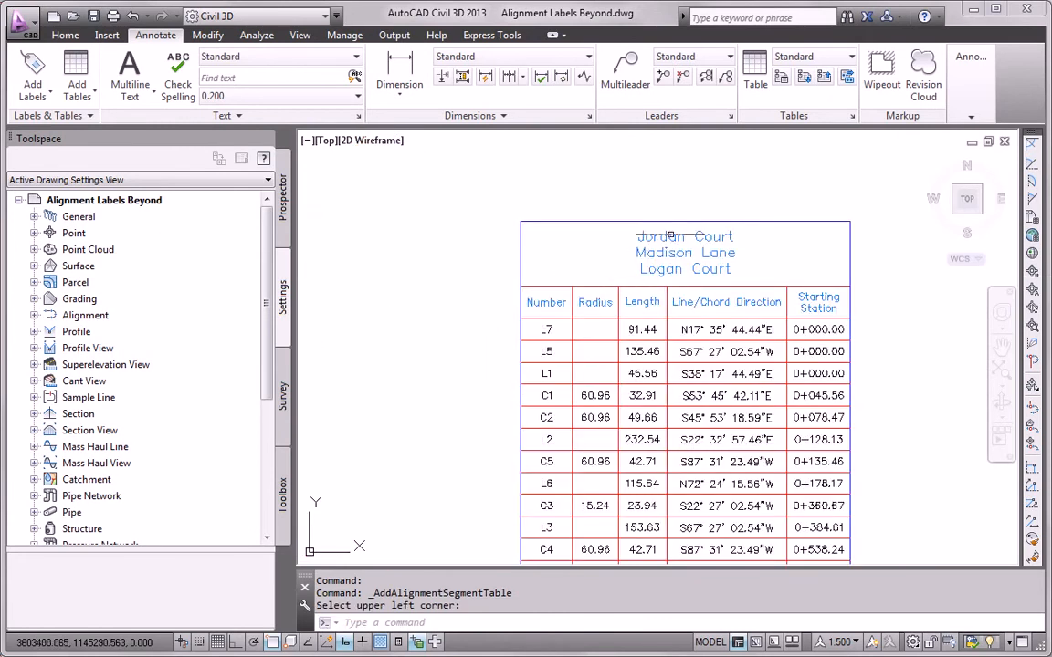
pyautogui.moveTo(668, 281); pyautogui.dragTo(678, 188, button='middle')
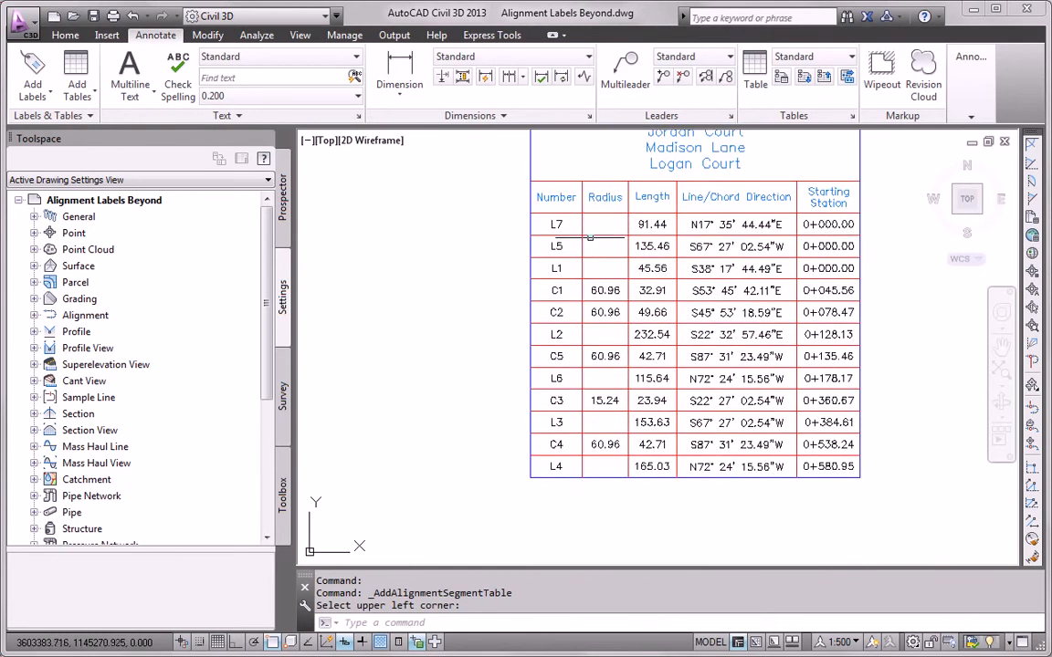
pyautogui.scroll(-6, 551, 453)
pyautogui.moveTo(523, 460); pyautogui.dragTo(744, 383, button='middle')
pyautogui.scroll(-2, 744, 382)
pyautogui.moveTo(662, 417)
pyautogui.mouseDown(button='middle')
pyautogui.moveTo(691, 376)
pyautogui.moveTo(595, 355)
pyautogui.mouseUp(button='middle')
pyautogui.scroll(-2, 700, 388)
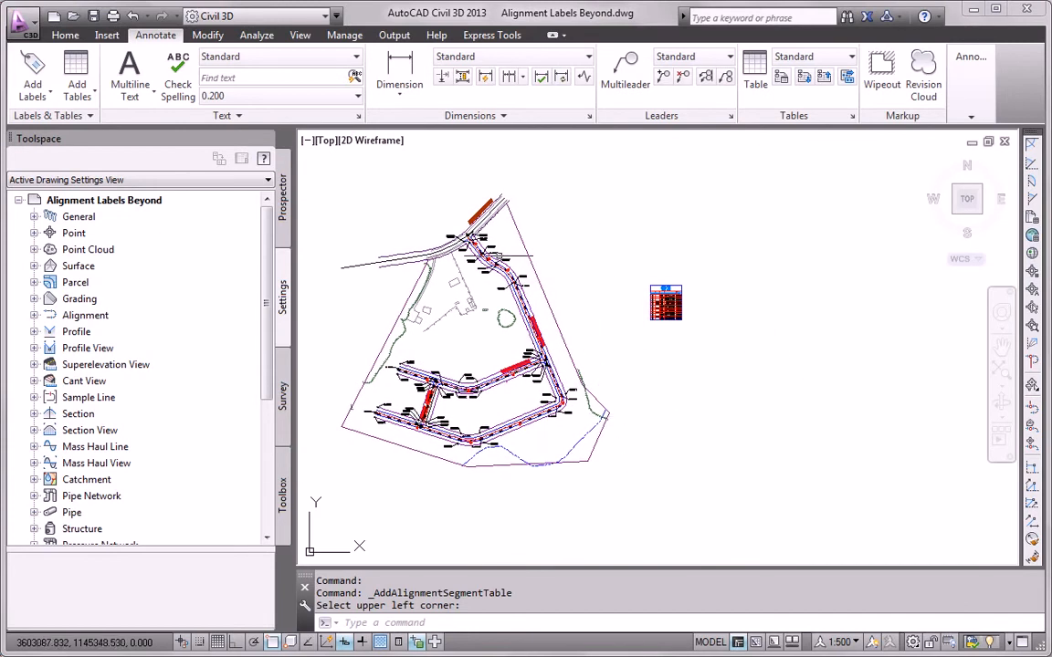
# - Start an alignment segment table that selects by label and pick tags L1, C1 and C2 on Jordan Court
pyautogui.click(47, 101)
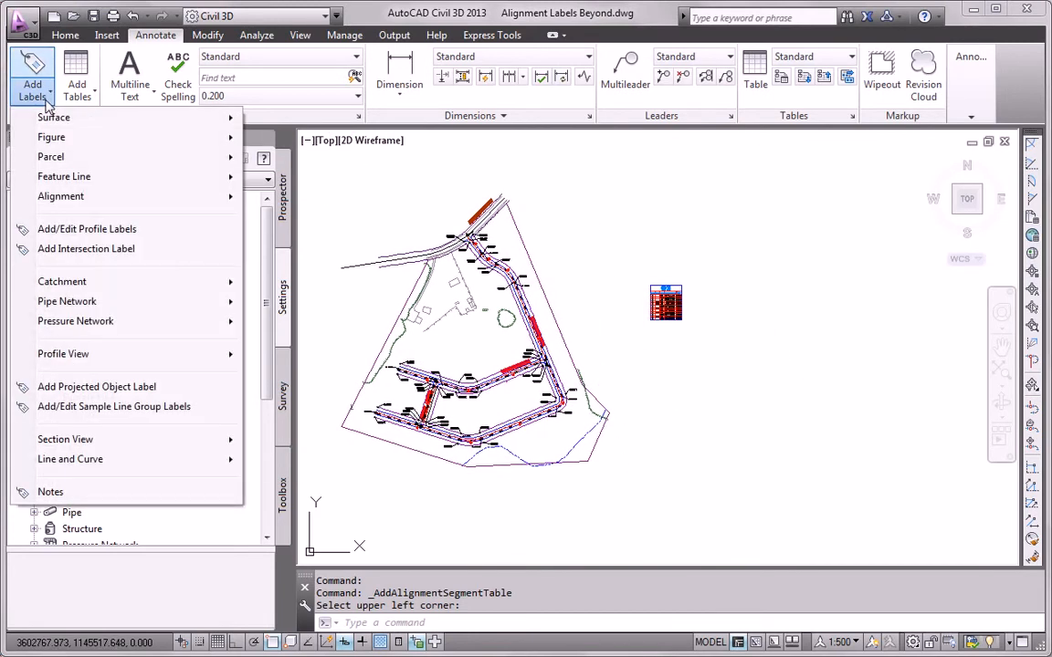
pyautogui.click(77, 89)
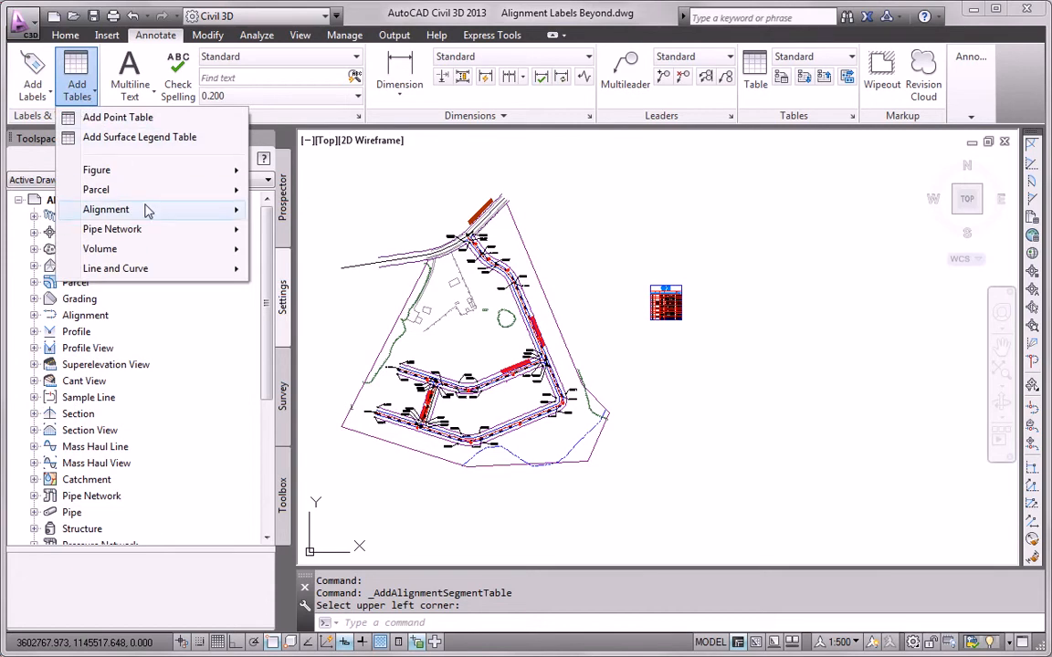
pyautogui.moveTo(149, 215)
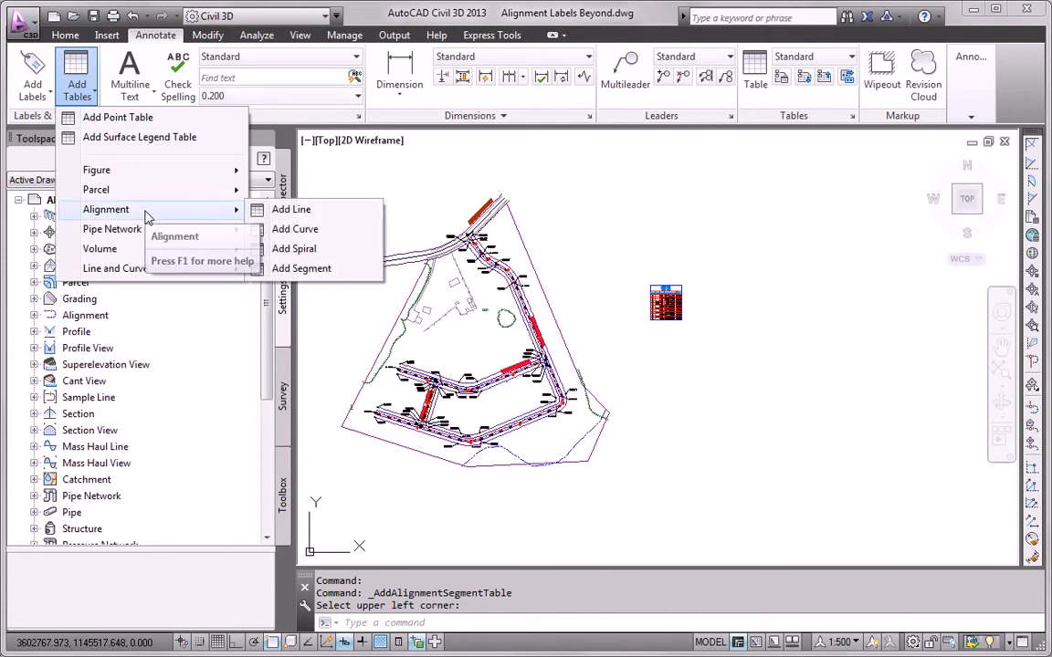
pyautogui.click(303, 271)
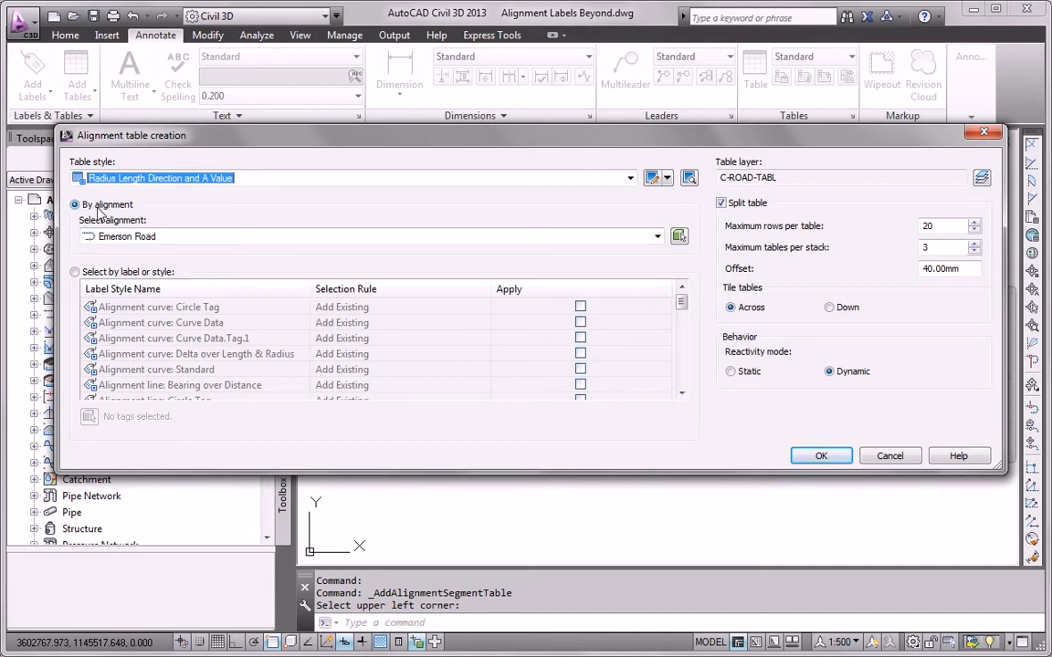
pyautogui.click(77, 272)
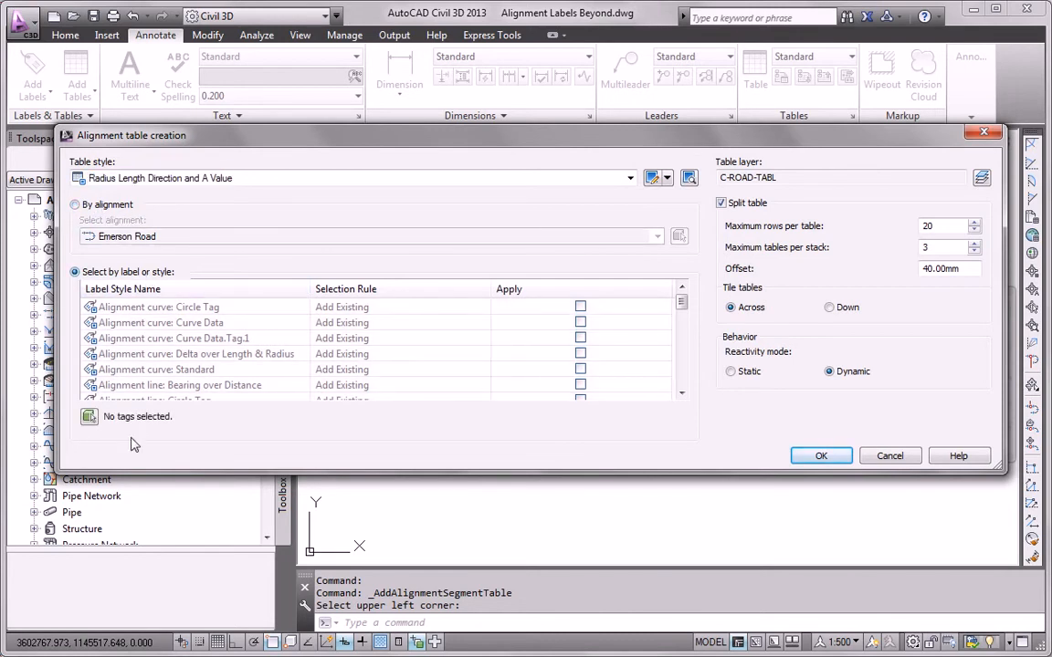
pyautogui.click(89, 418)
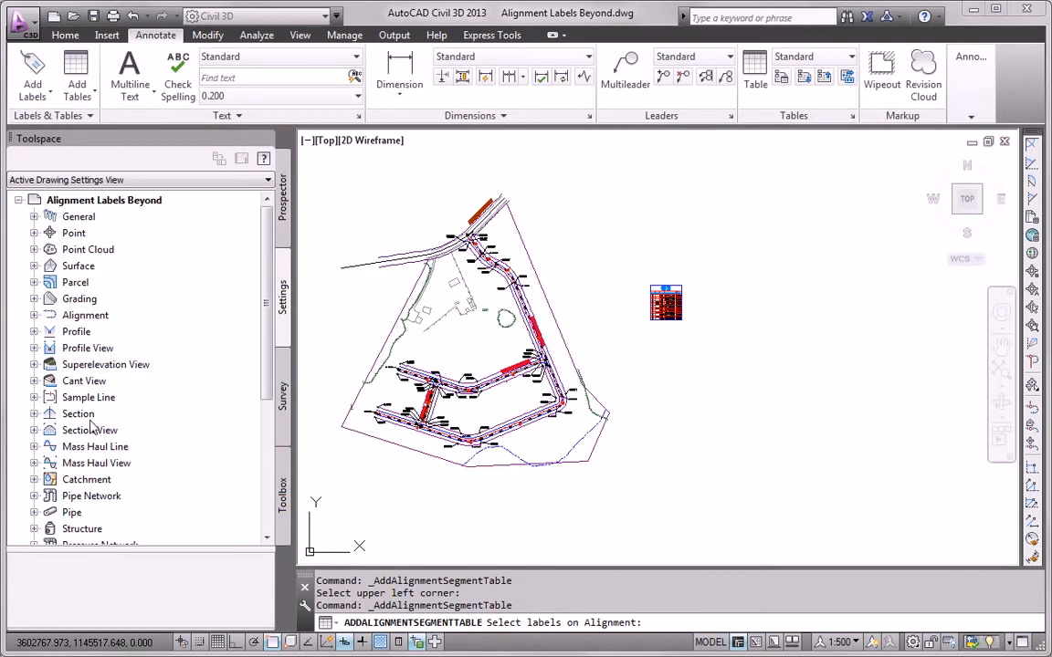
pyautogui.scroll(8, 514, 229)
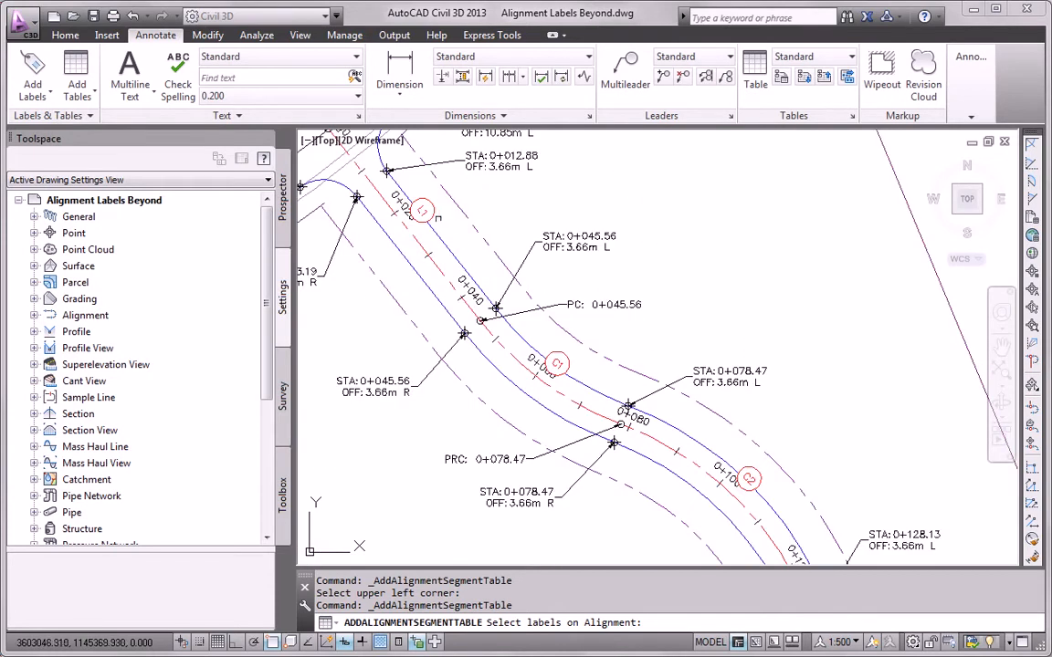
pyautogui.click(411, 205)
pyautogui.click(552, 359)
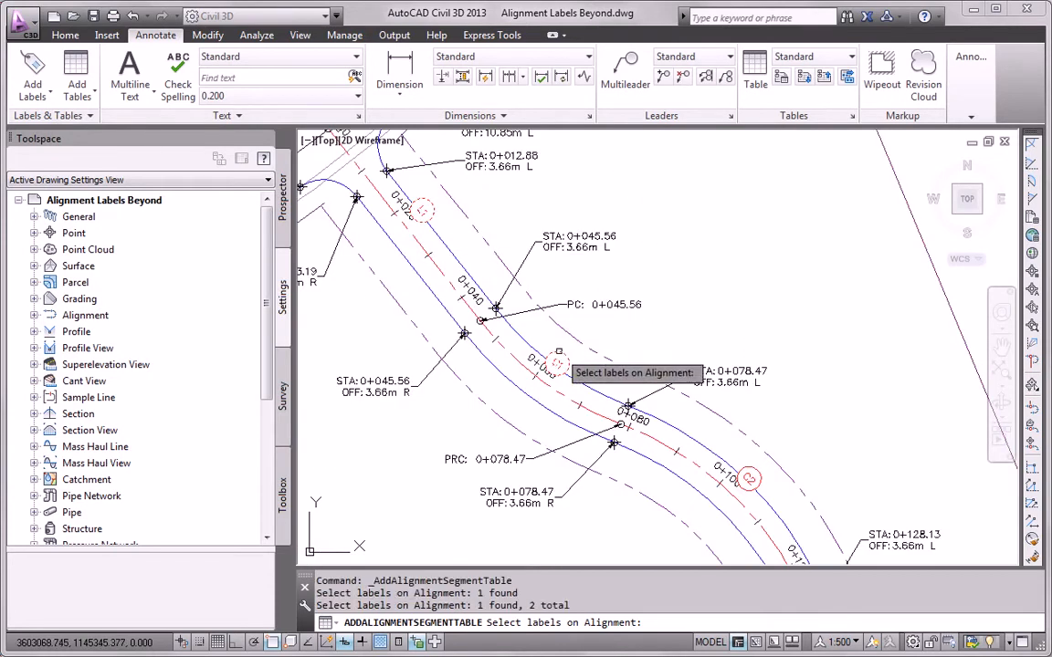
pyautogui.click(746, 477)
# - Add the L2 and C3 tags farther along Jordan Court to the table's label selection
pyautogui.scroll(-4, 634, 406)
pyautogui.scroll(2, 630, 411)
pyautogui.moveTo(551, 287); pyautogui.dragTo(488, 203, button='middle')
pyautogui.scroll(4, 600, 390)
pyautogui.moveTo(639, 477); pyautogui.dragTo(536, 227, button='middle')
pyautogui.scroll(4, 550, 278)
pyautogui.click(542, 272)
pyautogui.scroll(-5, 543, 272)
pyautogui.moveTo(630, 423); pyautogui.dragTo(494, 135, button='middle')
pyautogui.moveTo(589, 475); pyautogui.dragTo(511, 231, button='middle')
pyautogui.scroll(2, 552, 380)
pyautogui.click(563, 371)
# - Add the remaining Jordan Court tags L3, C4 and L4 to the table's label selection
pyautogui.scroll(-6, 605, 367)
pyautogui.moveTo(487, 435); pyautogui.dragTo(663, 380, button='middle')
pyautogui.scroll(4, 610, 403)
pyautogui.click(590, 370)
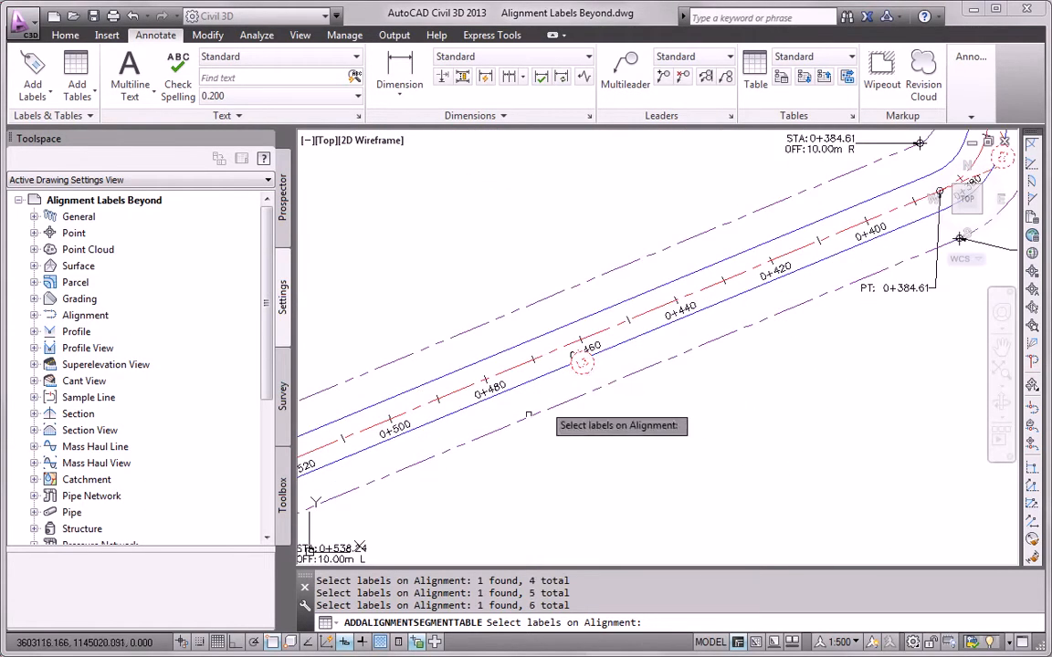
pyautogui.moveTo(507, 427); pyautogui.dragTo(844, 365, button='middle')
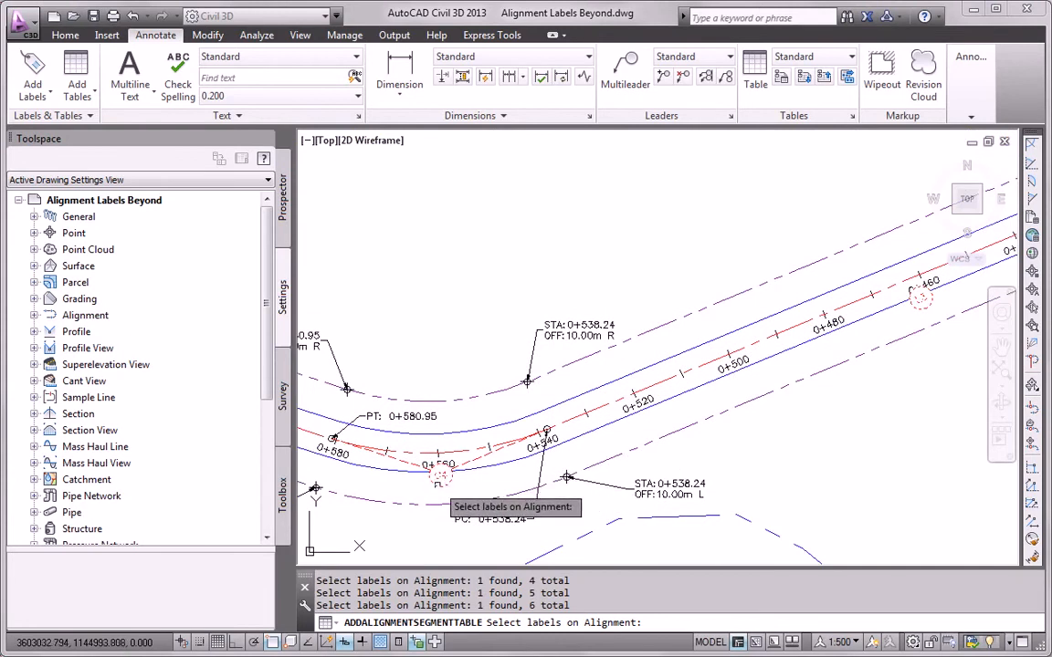
pyautogui.click(439, 477)
pyautogui.scroll(-5, 440, 477)
pyautogui.moveTo(471, 495); pyautogui.dragTo(726, 502, button='middle')
pyautogui.scroll(4, 528, 443)
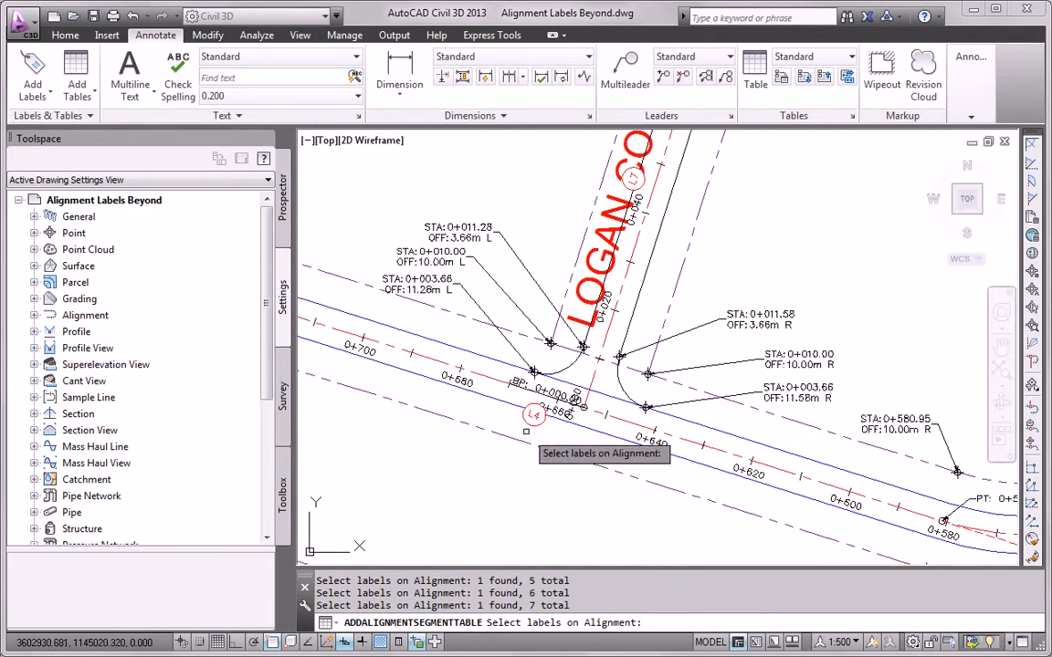
pyautogui.click(534, 415)
# - Finish the tag selection, create the Jordan Court segment table and place it below the existing table east of the site
pyautogui.press('Return')
pyautogui.press('Return')
pyautogui.scroll(-5, 722, 420)
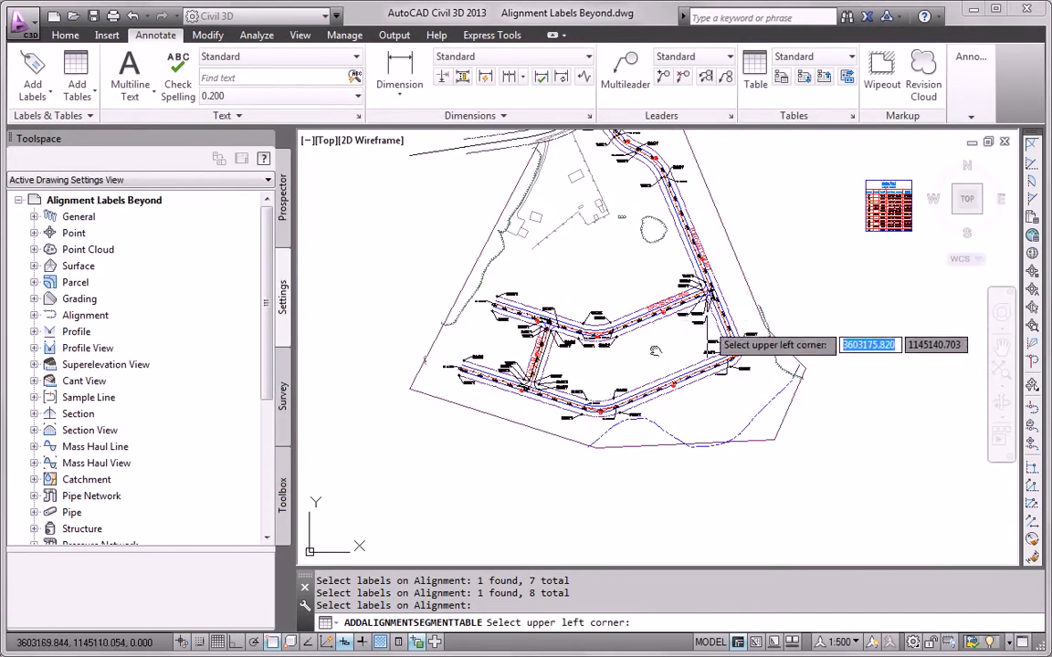
pyautogui.scroll(-2, 653, 332)
pyautogui.click(673, 166)
pyautogui.scroll(6, 713, 265)
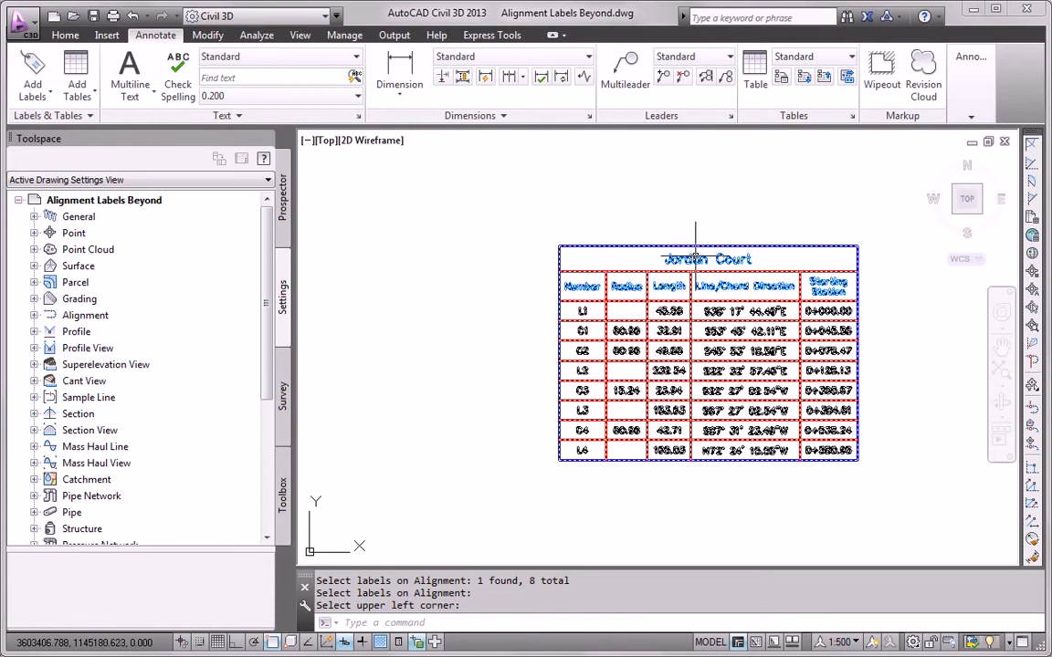
# - Set up another alignment segment table that selects by label, with its tags picked in the drawing
pyautogui.scroll(-6, 707, 378)
pyautogui.moveTo(704, 392); pyautogui.dragTo(849, 342, button='middle')
pyautogui.scroll(-2, 687, 338)
pyautogui.moveTo(686, 337); pyautogui.dragTo(726, 308, button='middle')
pyautogui.click(76, 84)
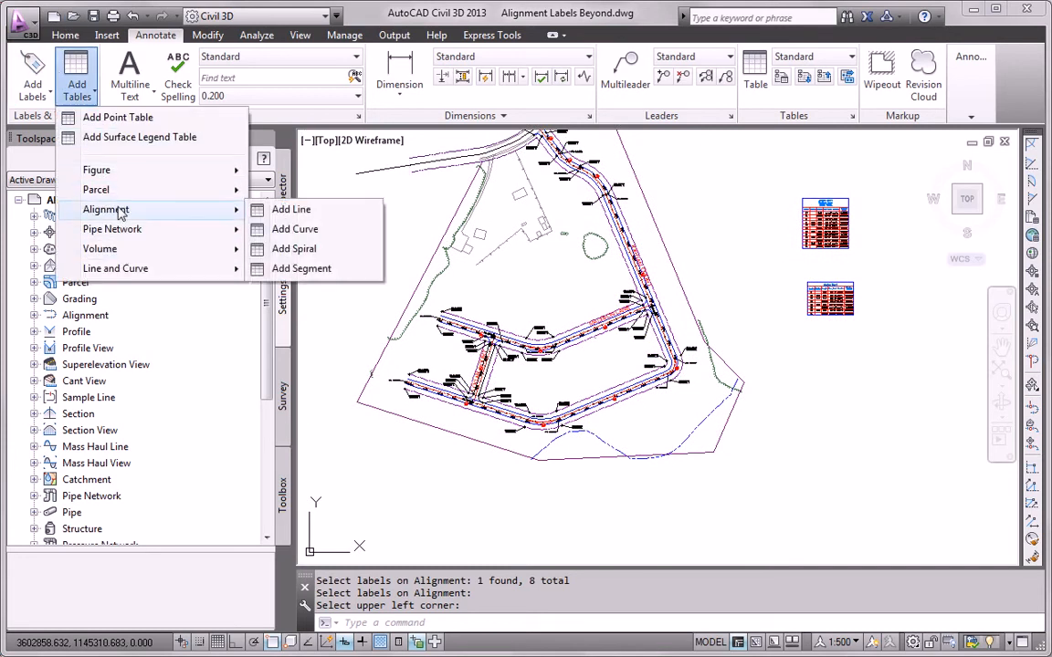
pyautogui.click(334, 267)
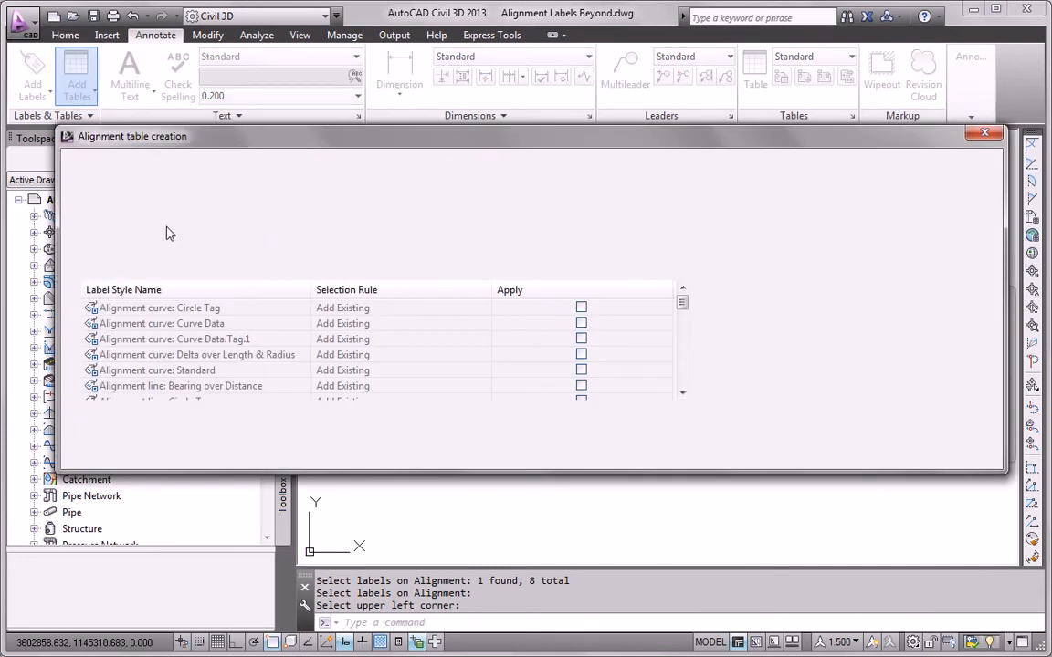
pyautogui.click(108, 274)
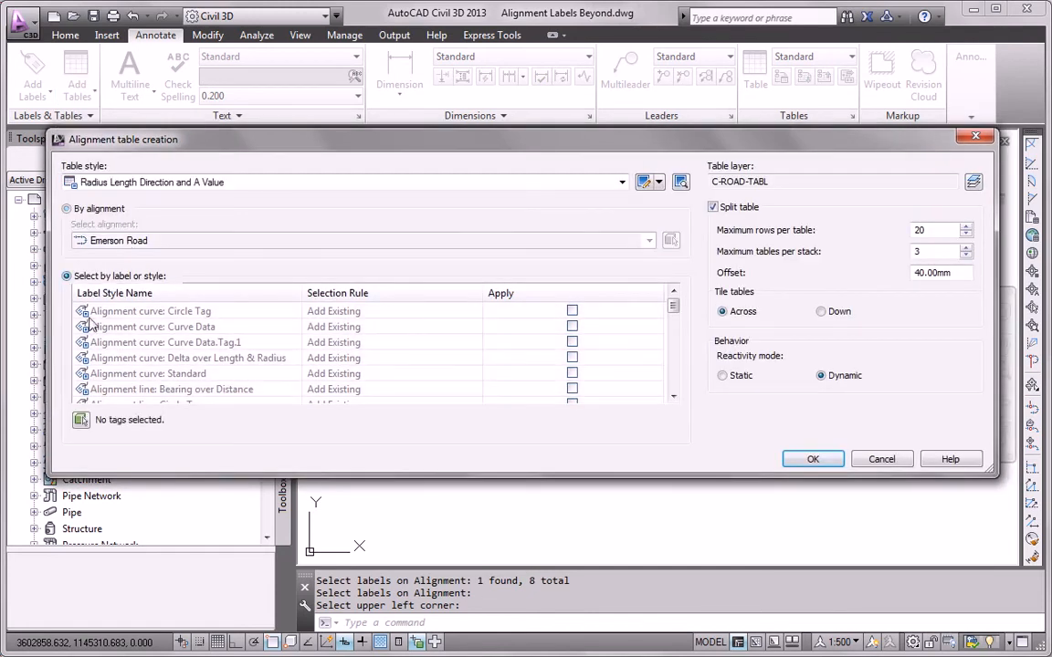
pyautogui.click(82, 420)
# - Pick the L5, C5 and L6 tags along Madison Lane for the segment table
pyautogui.scroll(5, 584, 347)
pyautogui.click(438, 291)
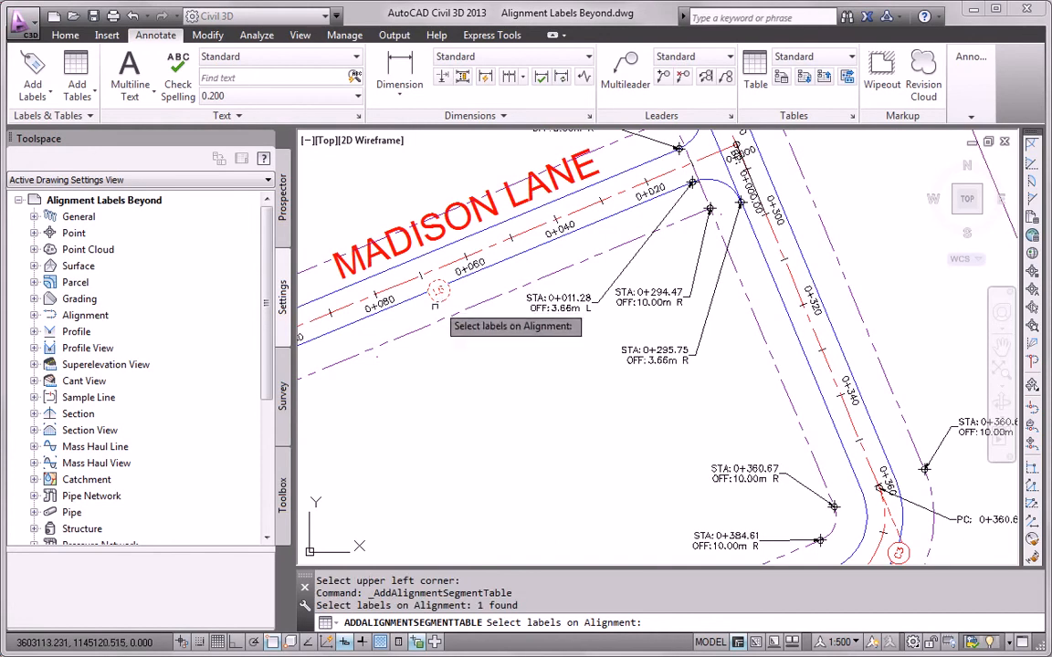
pyautogui.scroll(3, 676, 271)
pyautogui.scroll(-5, 694, 317)
pyautogui.scroll(4, 575, 330)
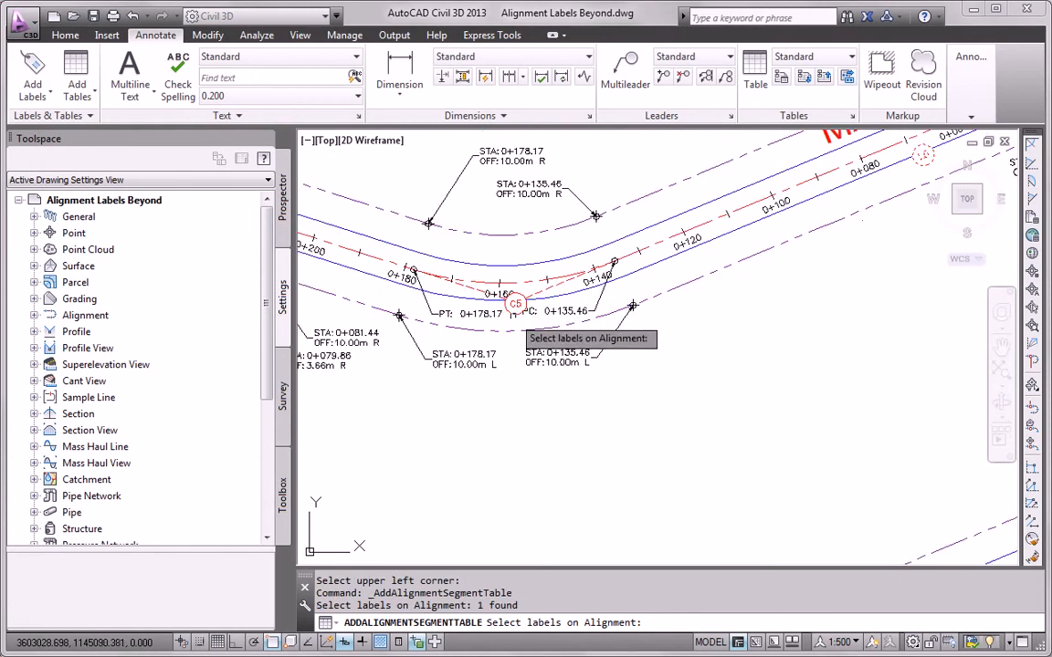
pyautogui.click(507, 313)
pyautogui.moveTo(432, 304); pyautogui.dragTo(796, 367, button='middle')
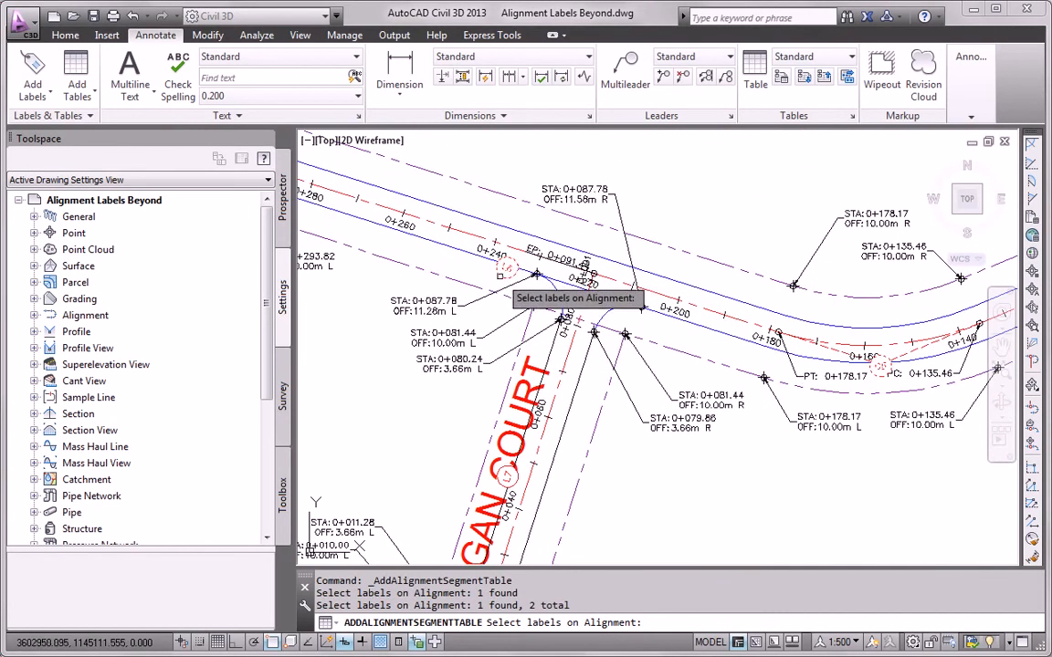
pyautogui.click(504, 287)
# - Finish the tag selection, create the Madison Lane segment table and place it below the Jordan Court table
pyautogui.press('Return')
pyautogui.click(809, 459)
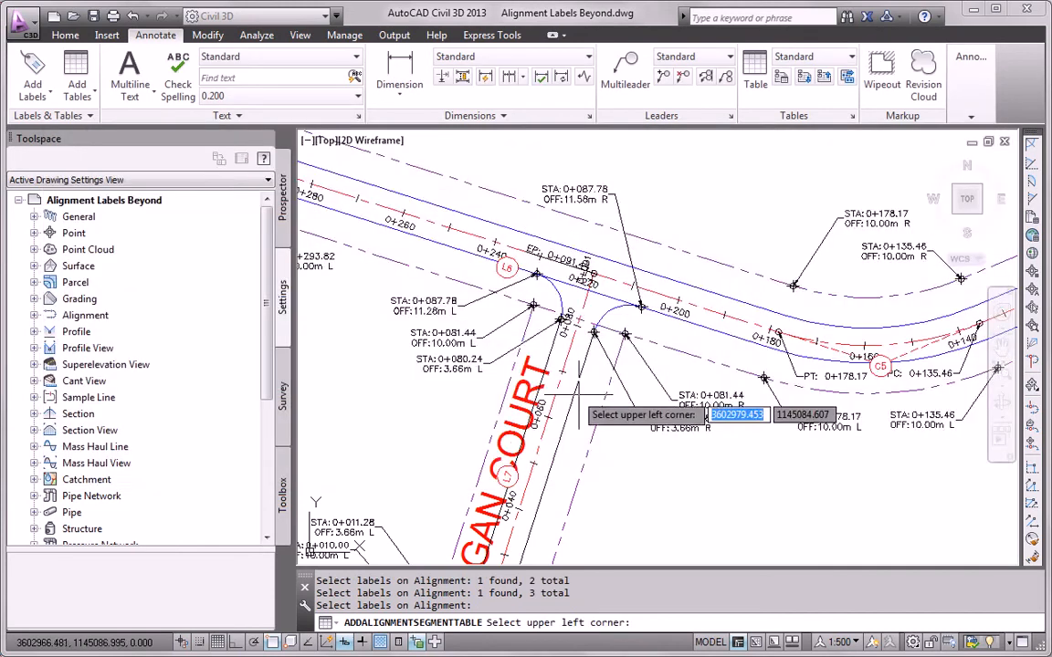
pyautogui.scroll(-5, 434, 403)
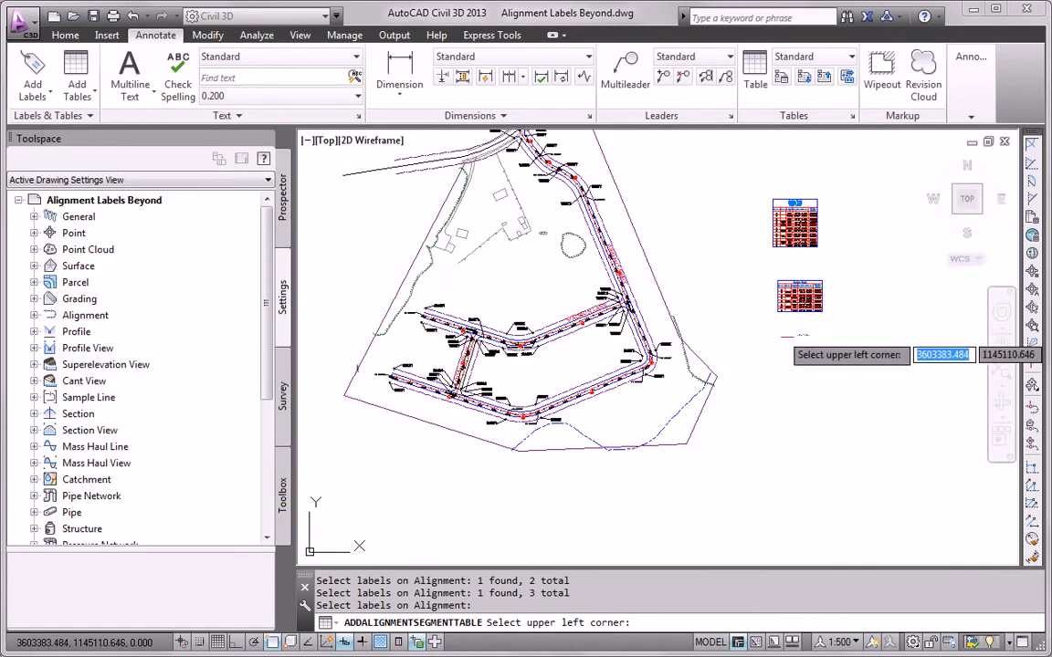
pyautogui.click(778, 282)
pyautogui.scroll(6, 796, 287)
pyautogui.press('Escape')
pyautogui.scroll(-6, 803, 347)
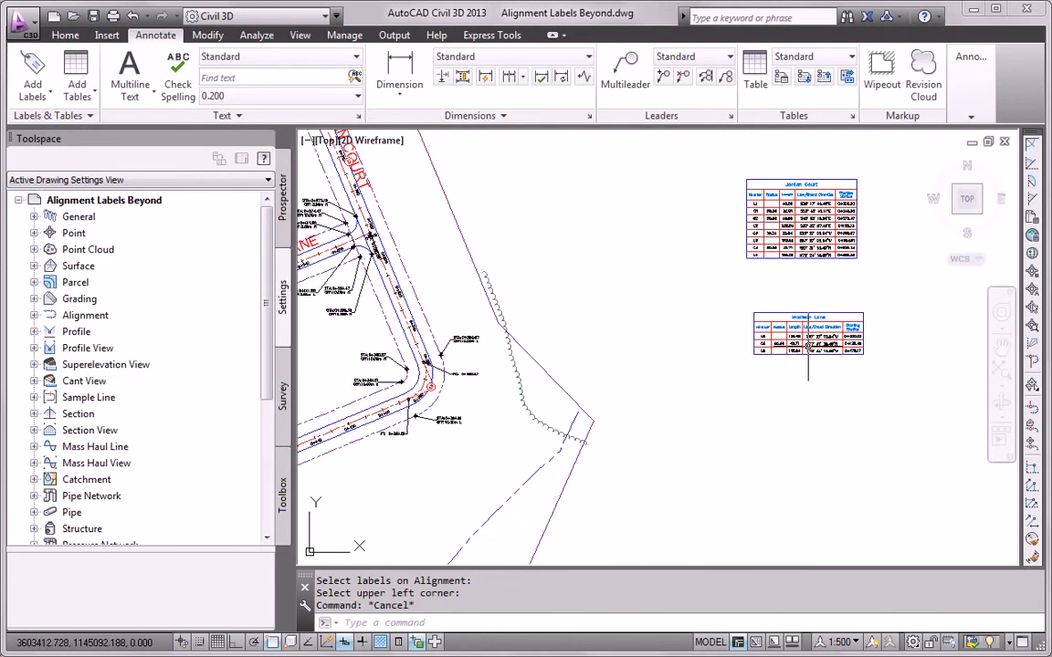
# - Start a further alignment segment table that selects by label and pick only the L7 tag on Logan Court
pyautogui.click(76, 81)
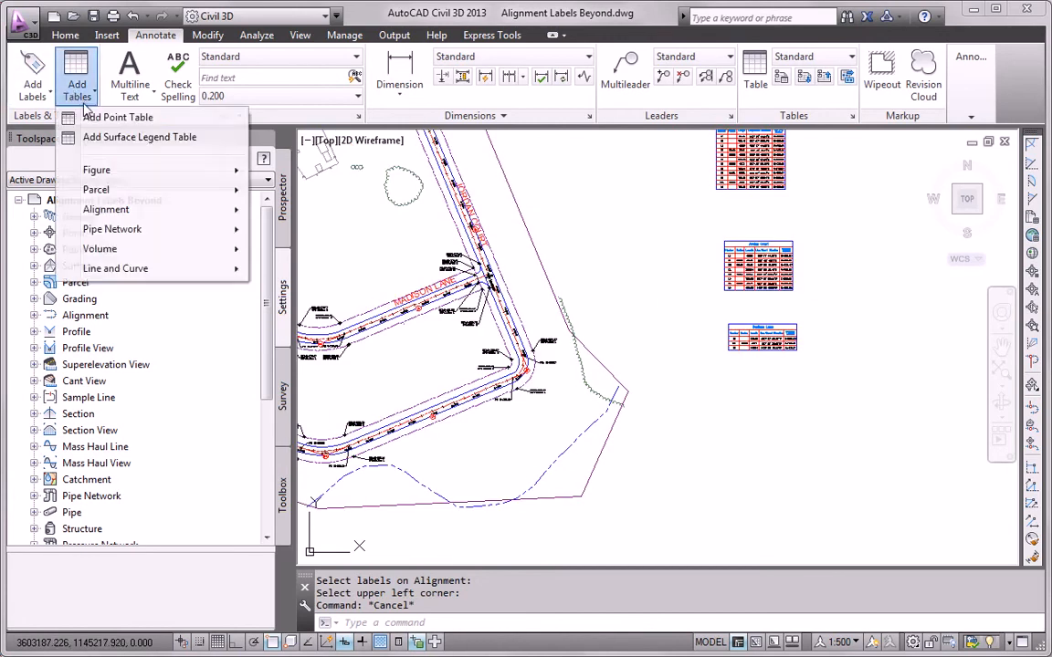
pyautogui.moveTo(142, 212)
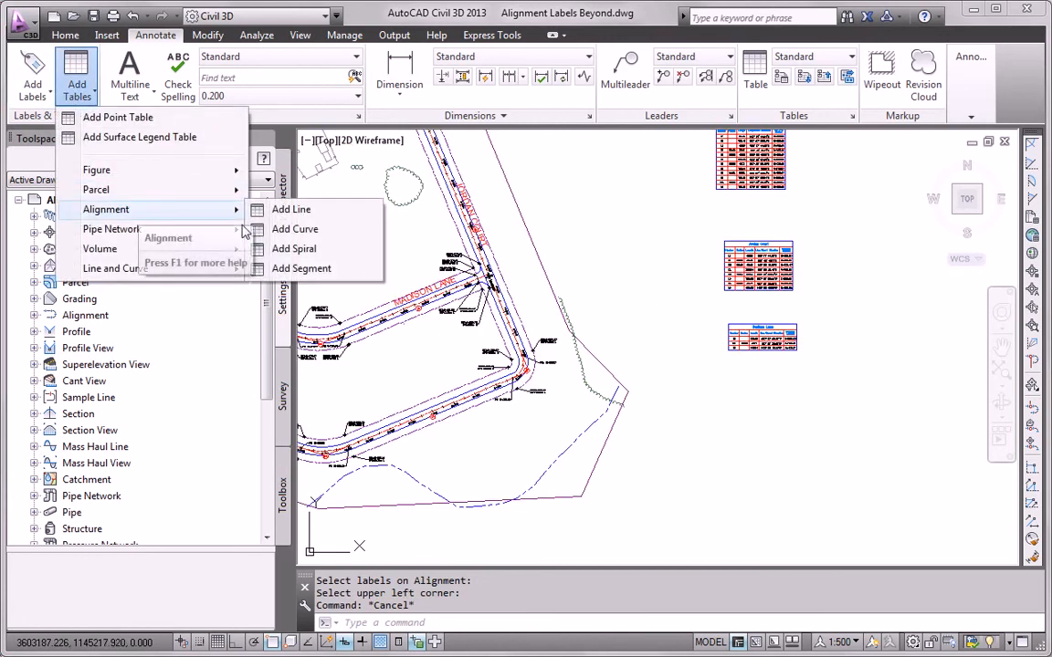
pyautogui.click(272, 267)
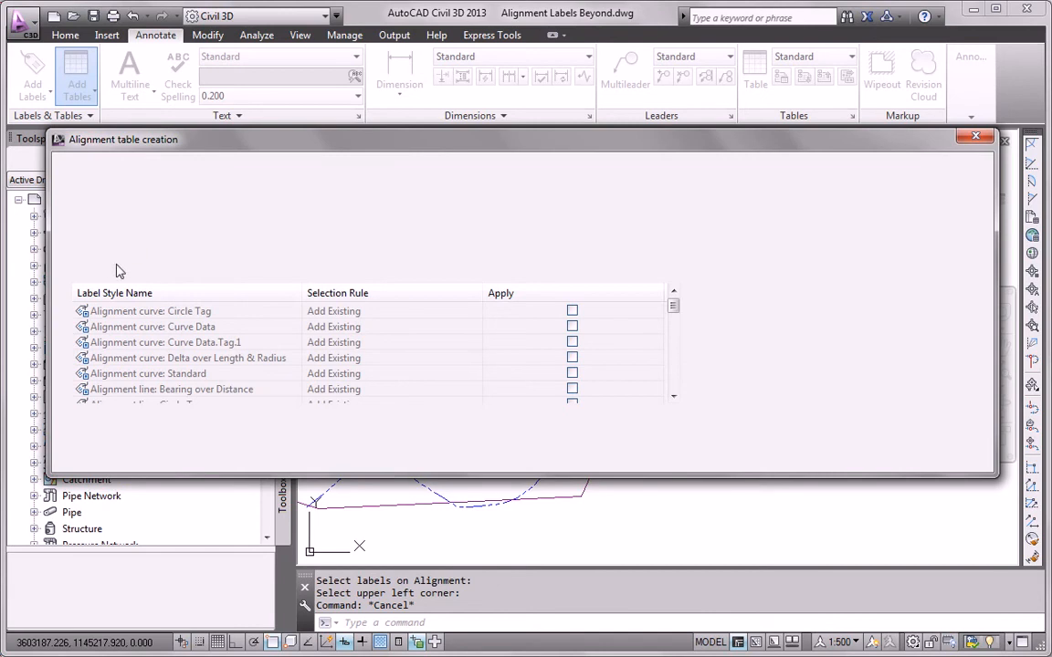
pyautogui.click(43, 275)
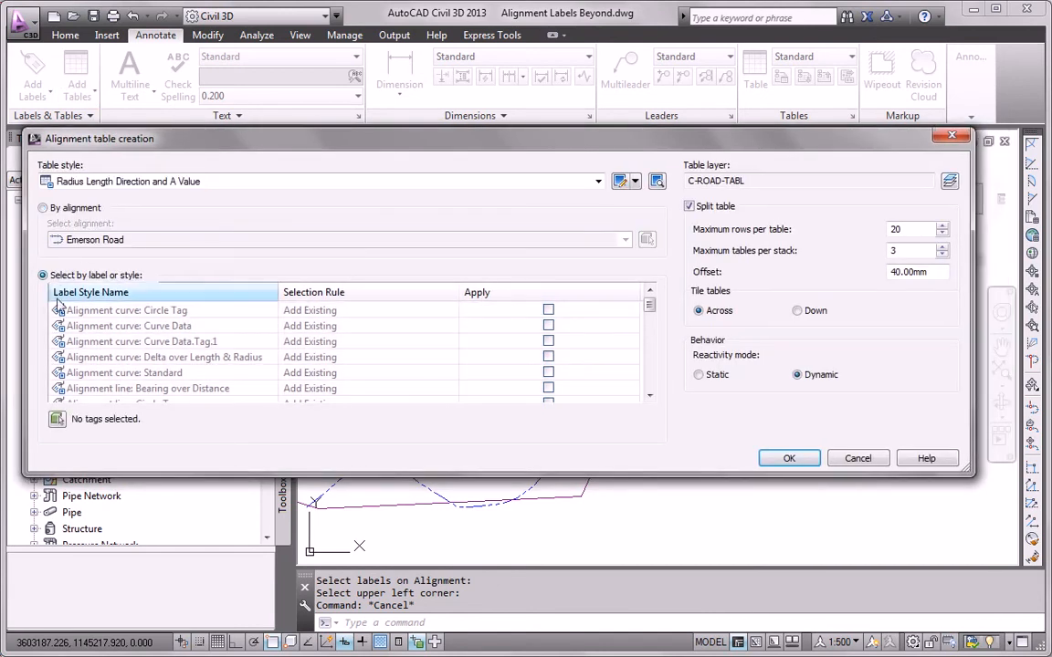
pyautogui.click(57, 419)
pyautogui.moveTo(343, 402); pyautogui.dragTo(610, 407, button='middle')
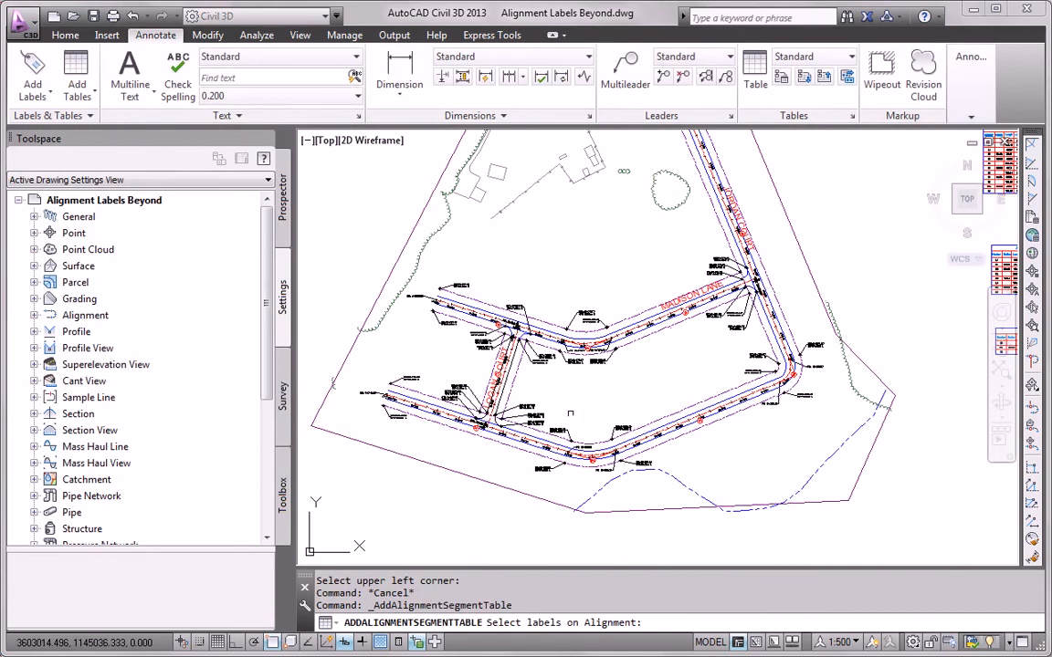
pyautogui.scroll(7, 486, 391)
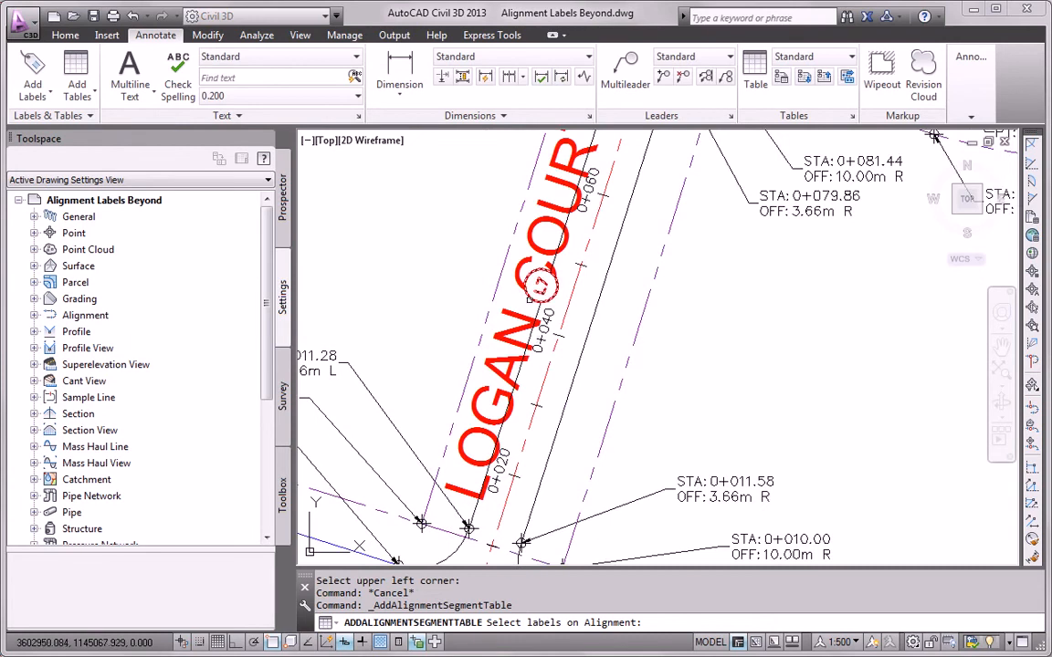
pyautogui.click(529, 299)
pyautogui.press('Return')
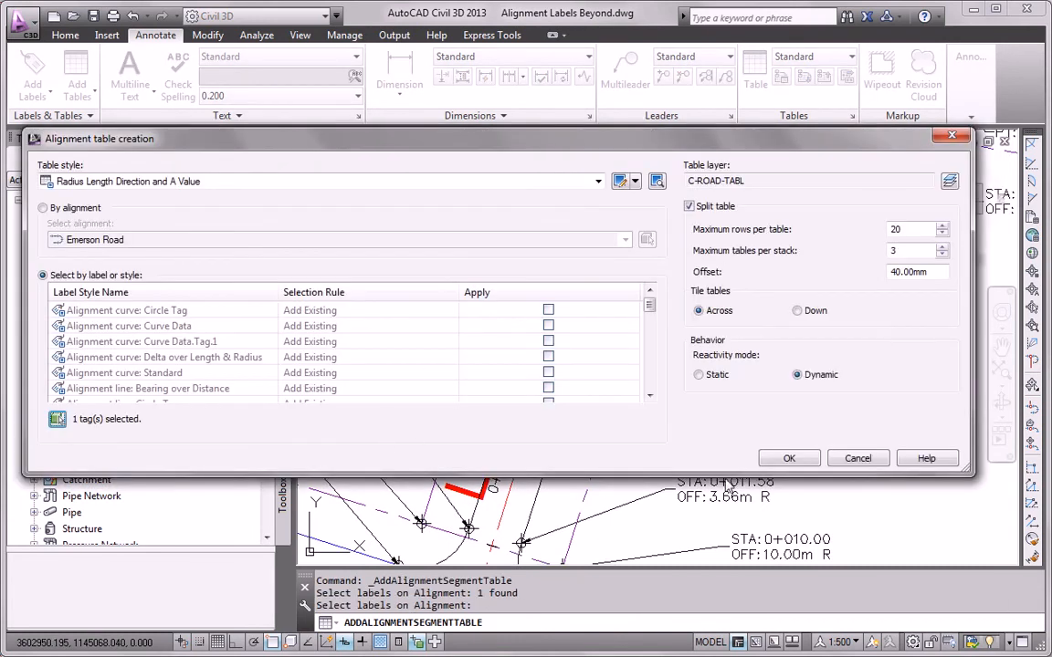
# - Create the Logan Court segment table and place it directly below the Madison Lane table
pyautogui.click(776, 458)
pyautogui.scroll(-6, 406, 418)
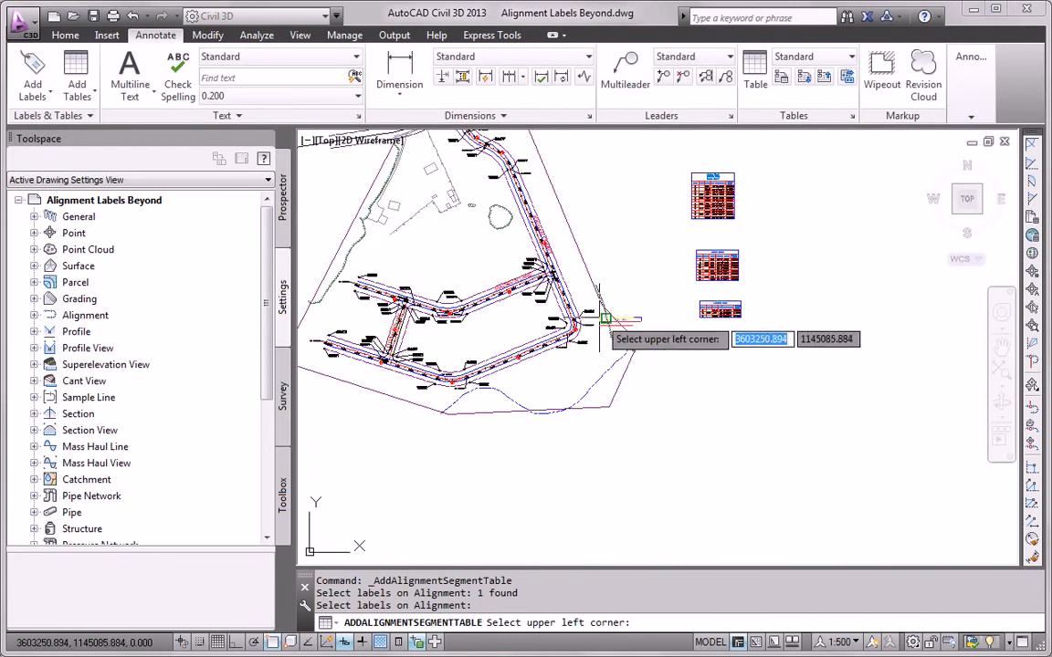
pyautogui.click(700, 331)
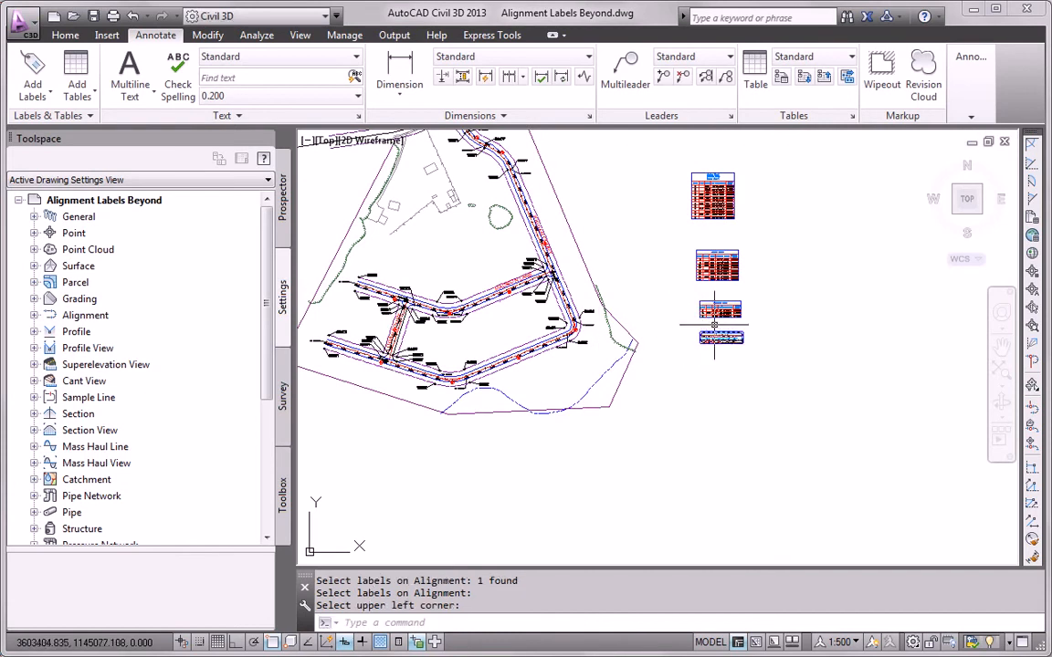
pyautogui.scroll(5, 719, 338)
pyautogui.scroll(1, 726, 356)
pyautogui.press('Escape')
pyautogui.scroll(-5, 727, 347)
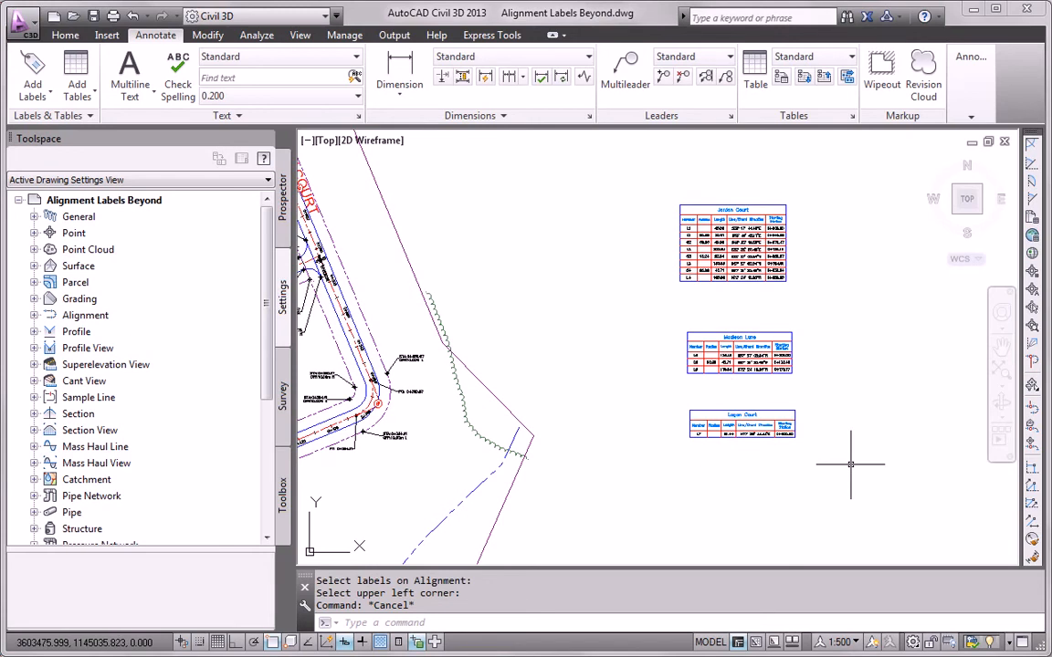
# - Pull the 0+000 station label at the start of Jordan Court off the BP label, northwest of the road
pyautogui.scroll(5, 510, 343)
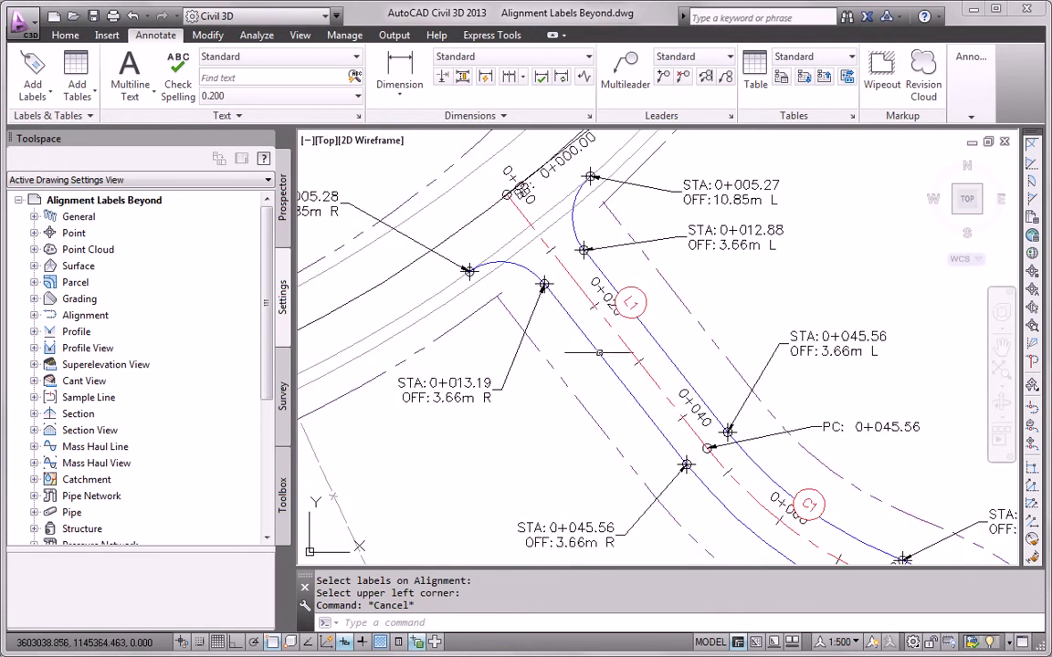
pyautogui.scroll(3, 594, 347)
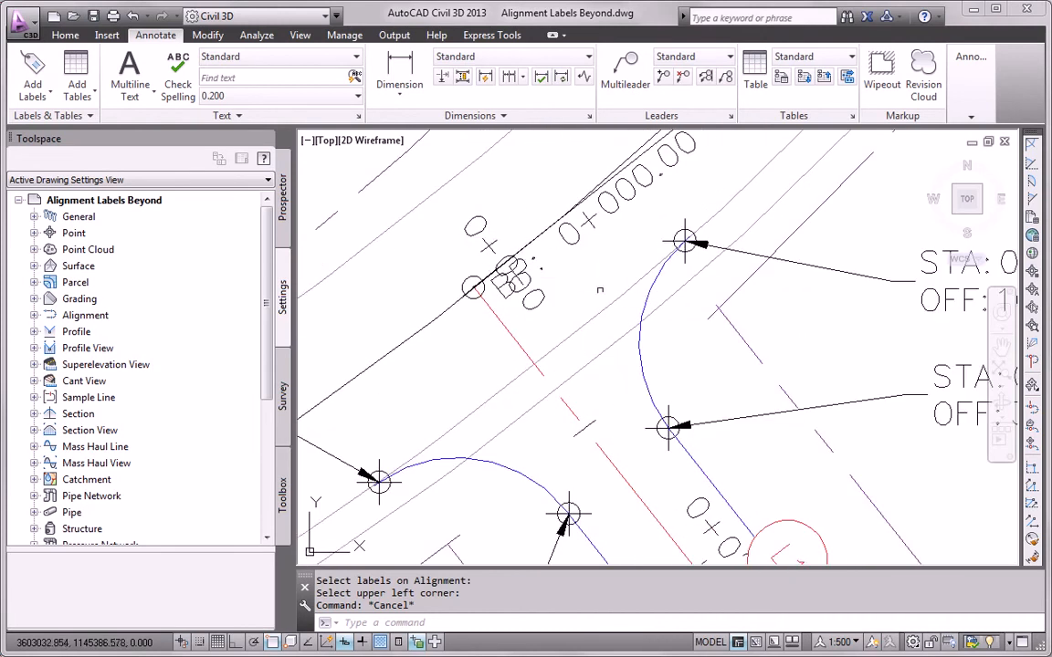
pyautogui.moveTo(601, 290); pyautogui.dragTo(681, 331, button='middle')
pyautogui.click(563, 266)
pyautogui.scroll(-2, 614, 320)
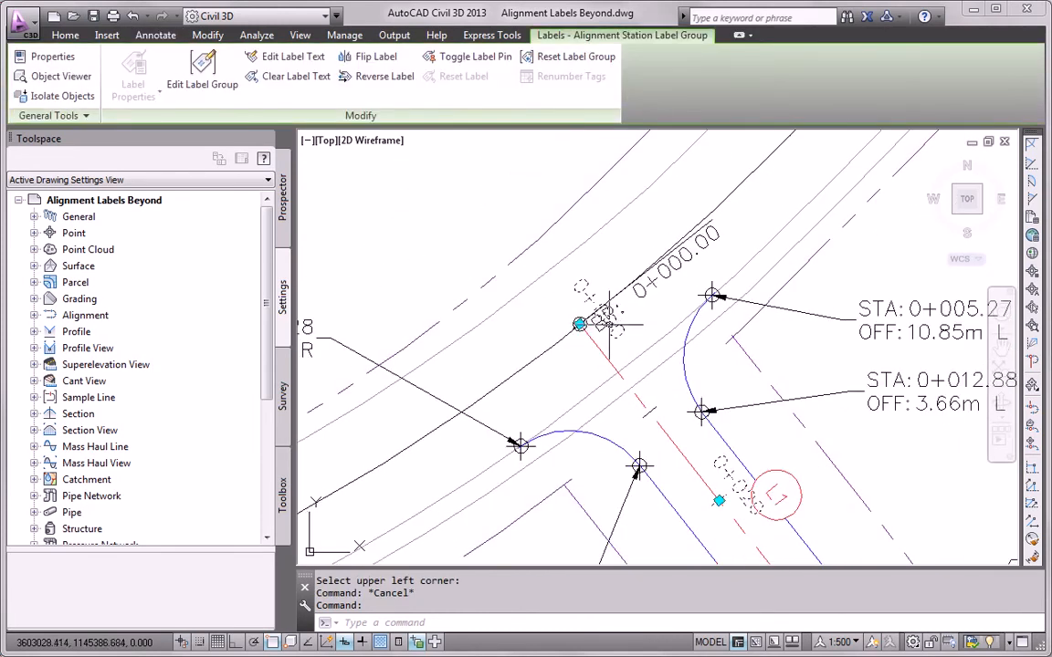
pyautogui.click(579, 325)
pyautogui.click(481, 235)
pyautogui.press('Escape')
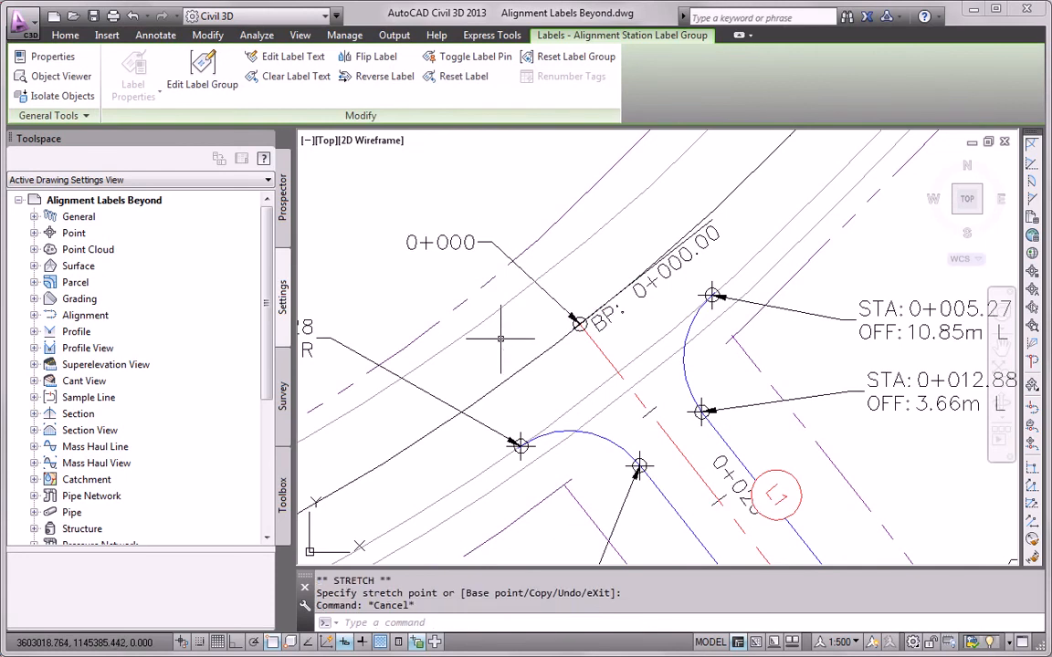
# - Pull the 0+000 station label at the start of Madison Lane away from its BP label, to the east side of Jordan Court
pyautogui.scroll(-3, 510, 331)
pyautogui.moveTo(578, 385); pyautogui.dragTo(503, 204, button='middle')
pyautogui.moveTo(696, 429); pyautogui.dragTo(565, 330, button='middle')
pyautogui.moveTo(665, 391)
pyautogui.mouseDown(button='middle')
pyautogui.moveTo(558, 302)
pyautogui.moveTo(584, 347)
pyautogui.moveTo(587, 220)
pyautogui.mouseUp(button='middle')
pyautogui.scroll(6, 545, 413)
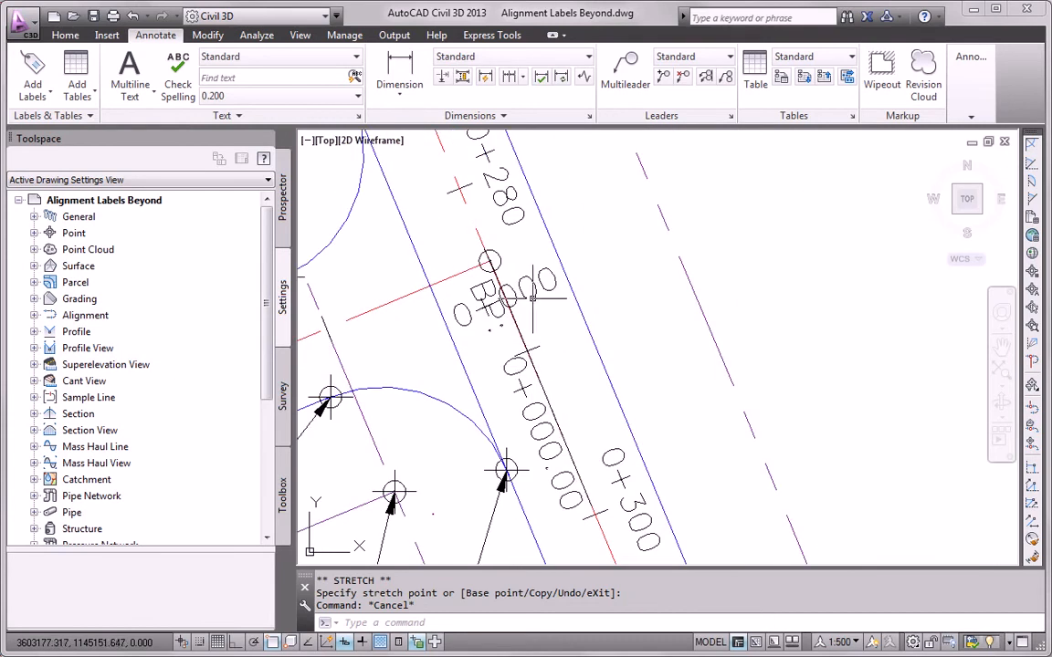
pyautogui.click(531, 298)
pyautogui.click(489, 261)
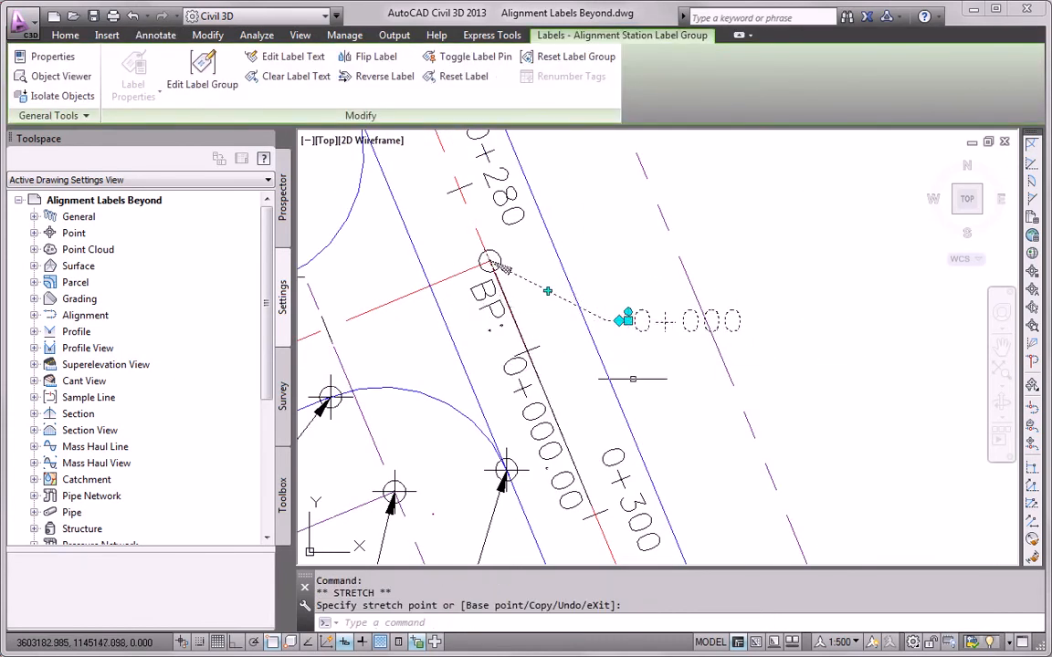
pyautogui.press('Escape')
# - Move the PC: 0+538.24 label at curve C4 to the north side of Jordan Court, clear of the 0+540 station label
pyautogui.scroll(-4, 604, 374)
pyautogui.moveTo(621, 452); pyautogui.dragTo(578, 235, button='middle')
pyautogui.scroll(-2, 589, 251)
pyautogui.moveTo(649, 405); pyautogui.dragTo(620, 246, button='middle')
pyautogui.scroll(4, 663, 378)
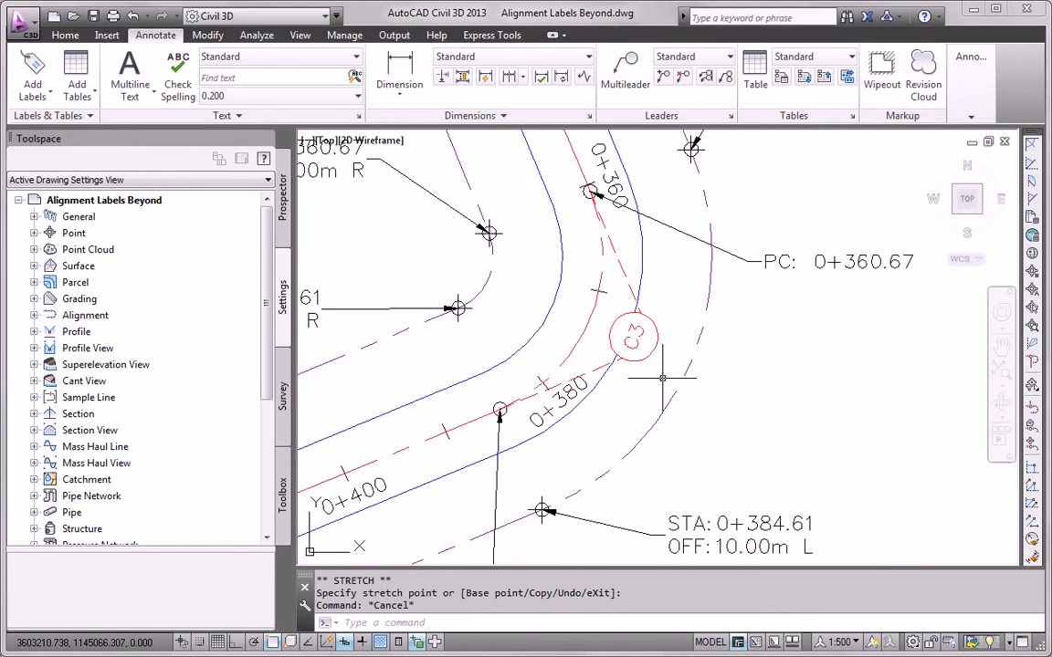
pyautogui.scroll(-4, 662, 378)
pyautogui.moveTo(530, 439); pyautogui.dragTo(717, 305, button='middle')
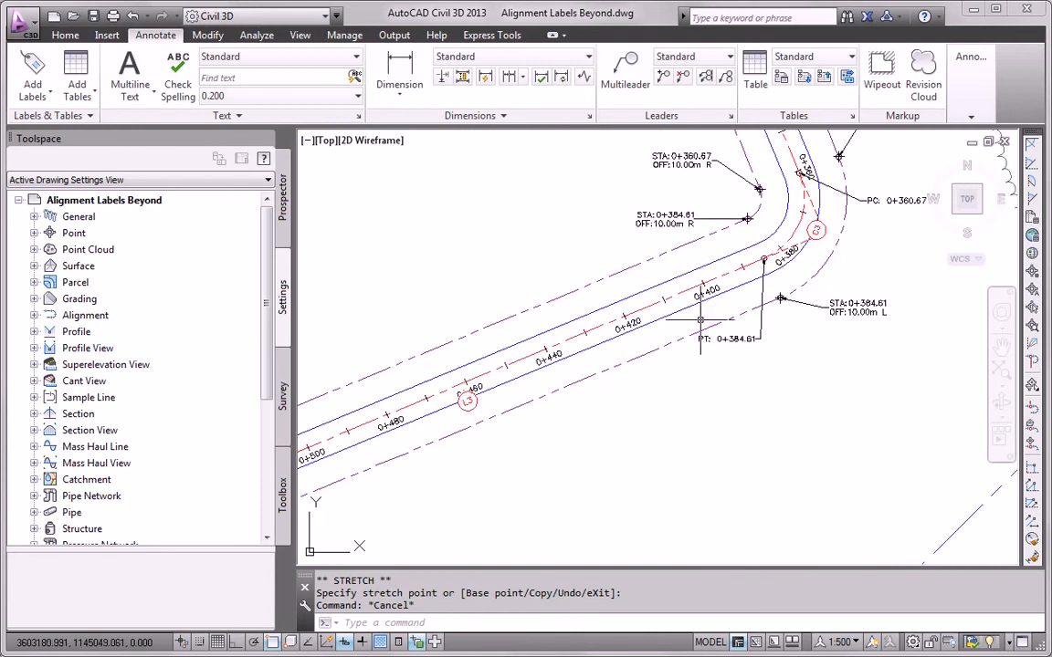
pyautogui.moveTo(504, 435); pyautogui.dragTo(724, 355, button='middle')
pyautogui.moveTo(531, 453); pyautogui.dragTo(778, 354, button='middle')
pyautogui.scroll(6, 628, 352)
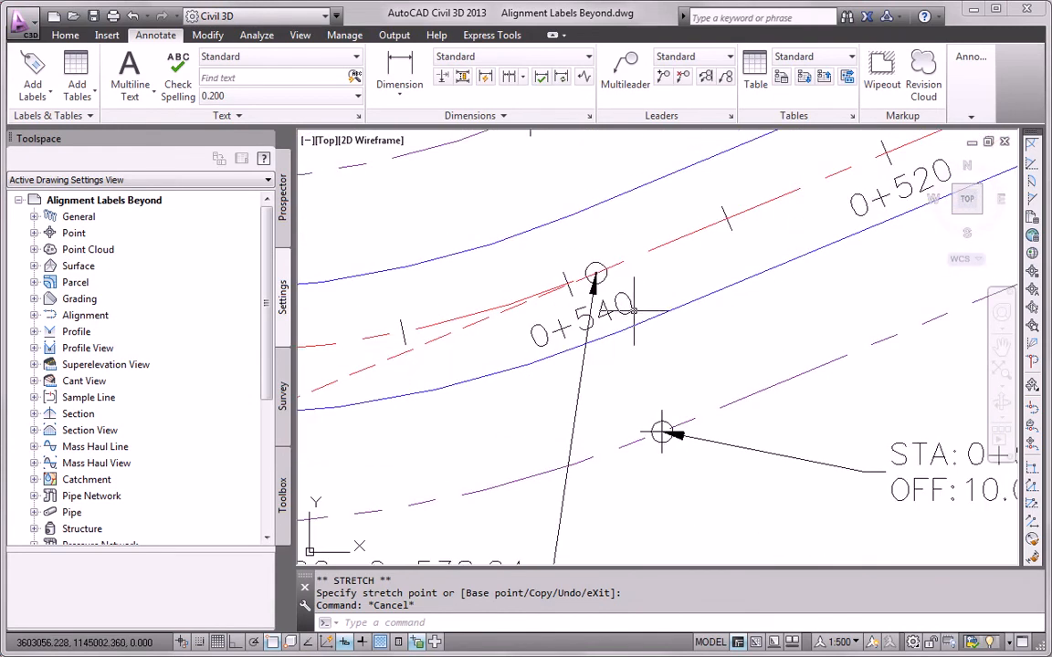
pyautogui.scroll(-4, 632, 312)
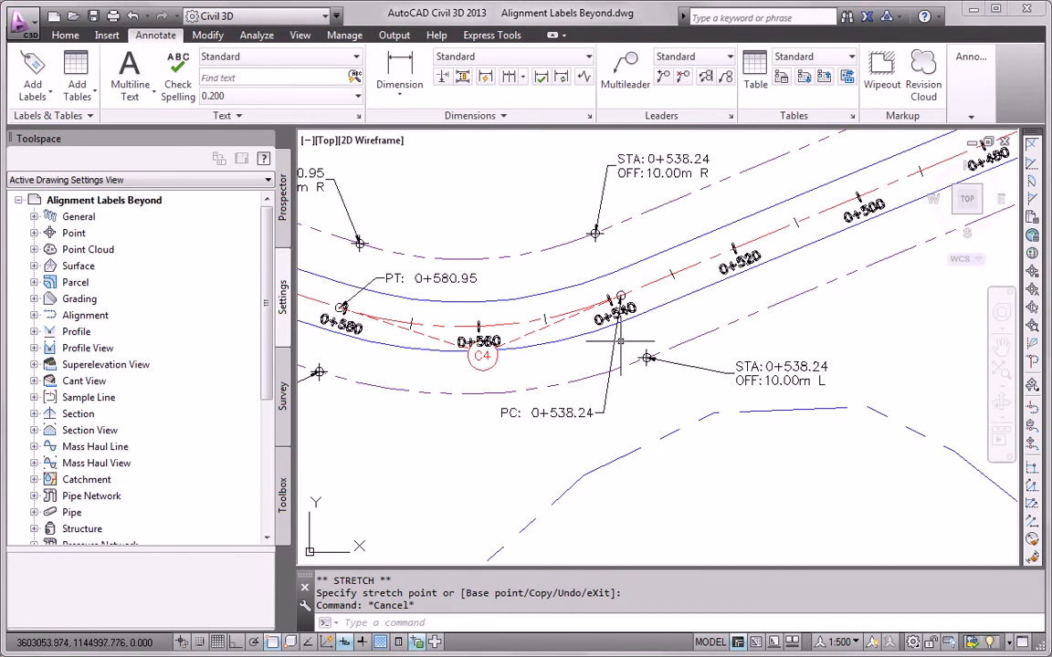
pyautogui.click(567, 412)
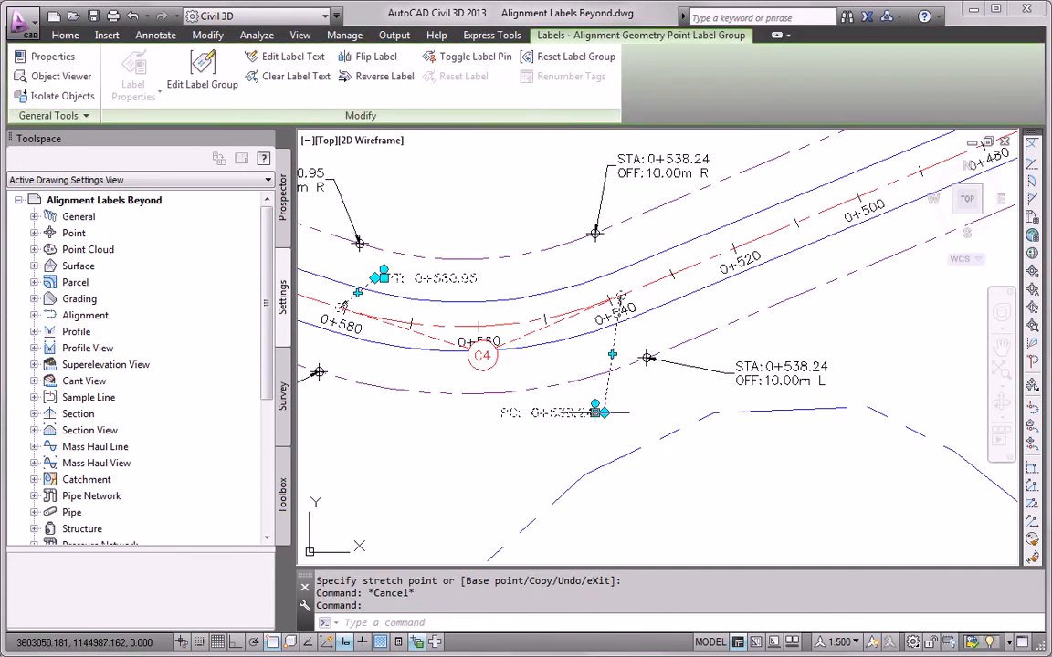
pyautogui.click(594, 405)
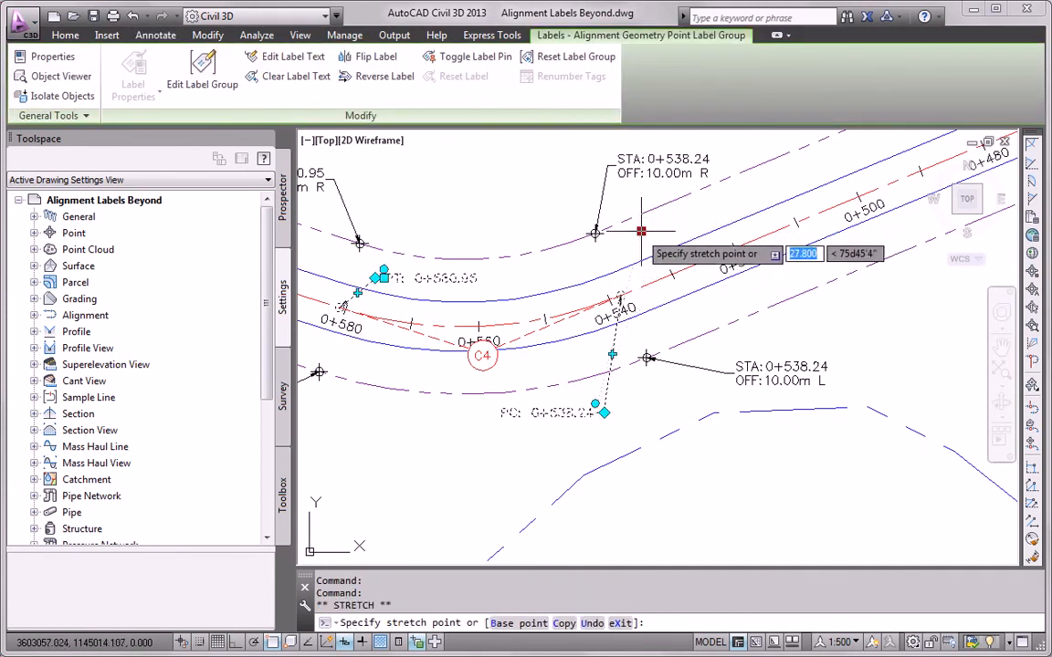
pyautogui.click(520, 233)
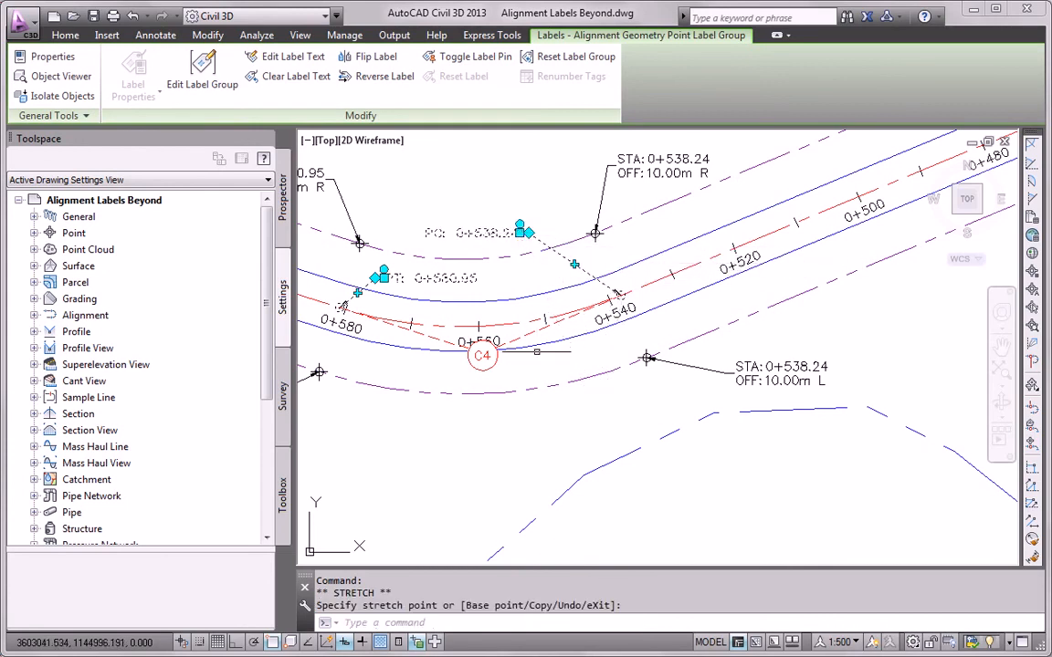
pyautogui.press('Escape')
# - Pull the 0+000 station label at the start of Logan Court off the BP label, to the south side of the Jordan Court centreline
pyautogui.moveTo(495, 378); pyautogui.dragTo(616, 408, button='middle')
pyautogui.moveTo(524, 414); pyautogui.dragTo(676, 450, button='middle')
pyautogui.scroll(-2, 534, 429)
pyautogui.moveTo(411, 378)
pyautogui.mouseDown(button='middle')
pyautogui.moveTo(603, 433)
pyautogui.moveTo(469, 392)
pyautogui.moveTo(621, 419)
pyautogui.mouseUp(button='middle')
pyautogui.scroll(4, 639, 419)
pyautogui.moveTo(726, 408); pyautogui.dragTo(599, 408, button='middle')
pyautogui.scroll(2, 612, 383)
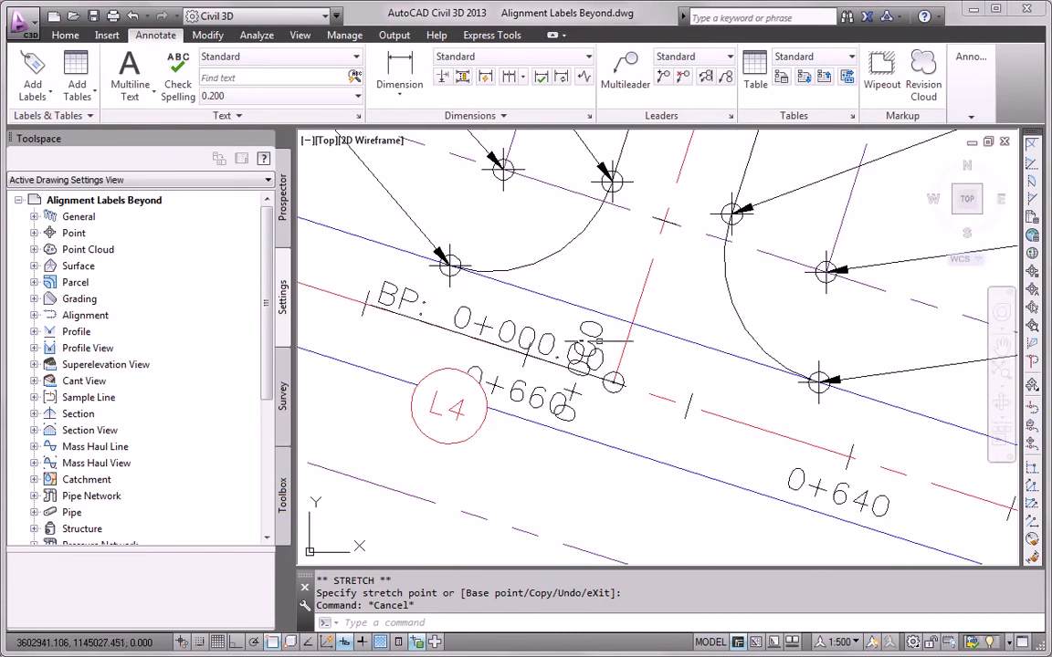
pyautogui.click(612, 381)
pyautogui.click(613, 381)
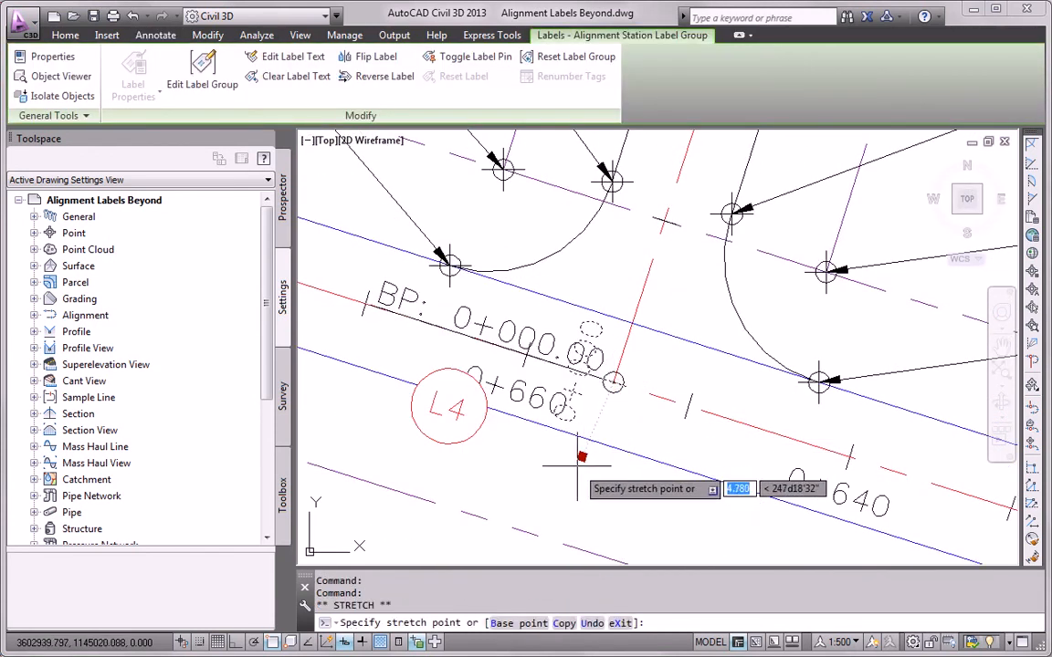
pyautogui.press('Escape')
# - Turn object snap off and shift the L4 tag along Jordan Court to between the 0+660 and 0+680 station labels
pyautogui.scroll(-4, 548, 431)
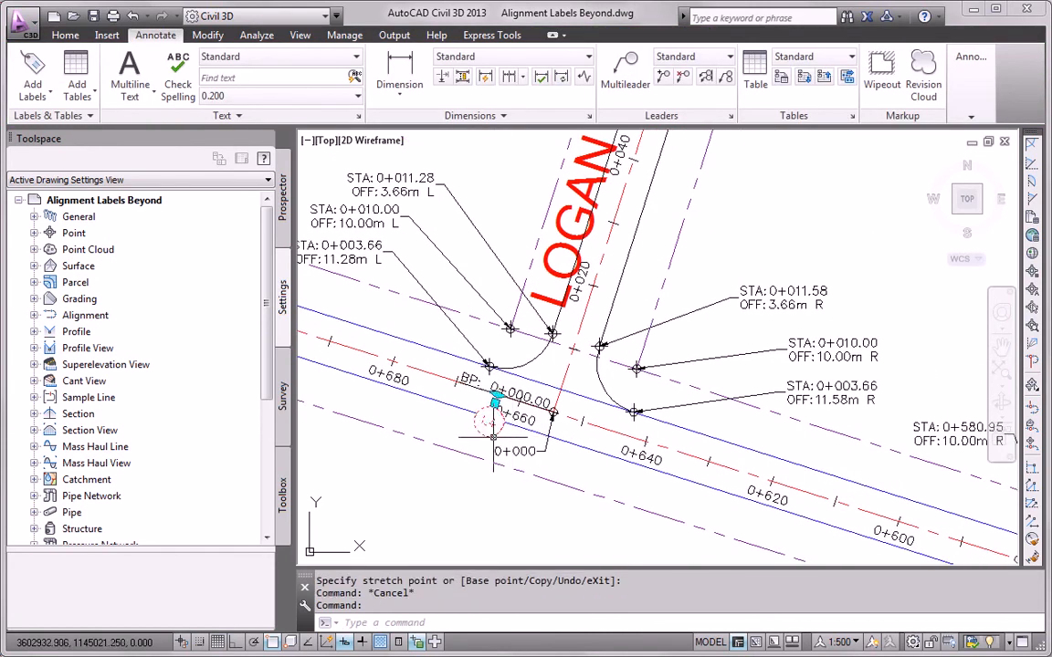
pyautogui.click(457, 380)
pyautogui.click(460, 381)
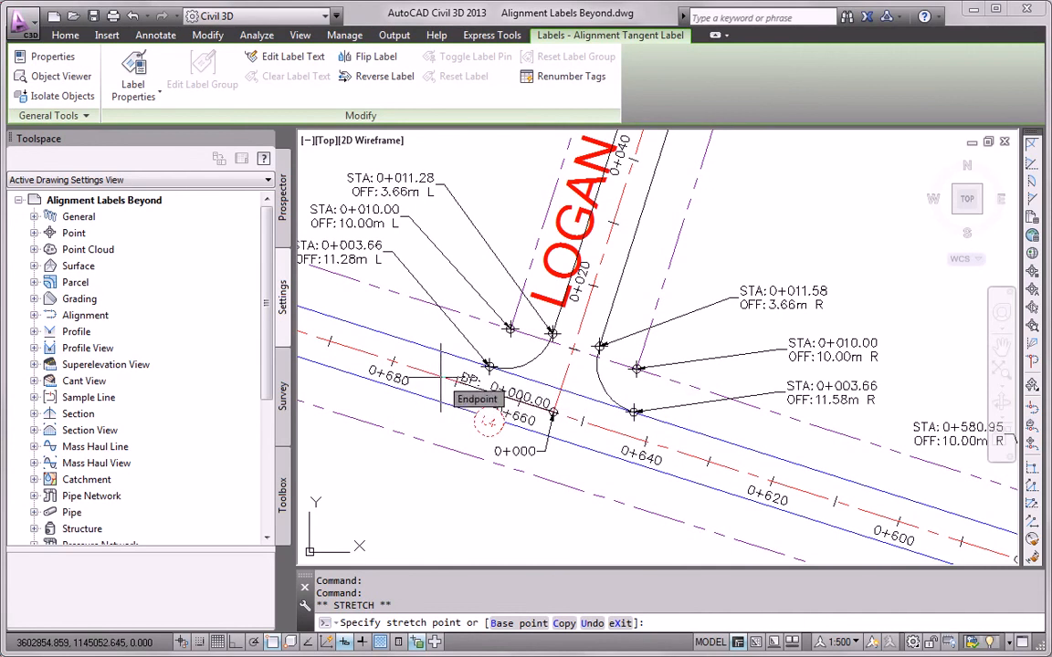
pyautogui.press('F3')
pyautogui.press('Escape')
# - Examine the labels at the end of Jordan Court and the overall labelling of the three alignments
pyautogui.scroll(-4, 434, 399)
pyautogui.moveTo(434, 398); pyautogui.dragTo(708, 436, button='middle')
pyautogui.scroll(4, 604, 428)
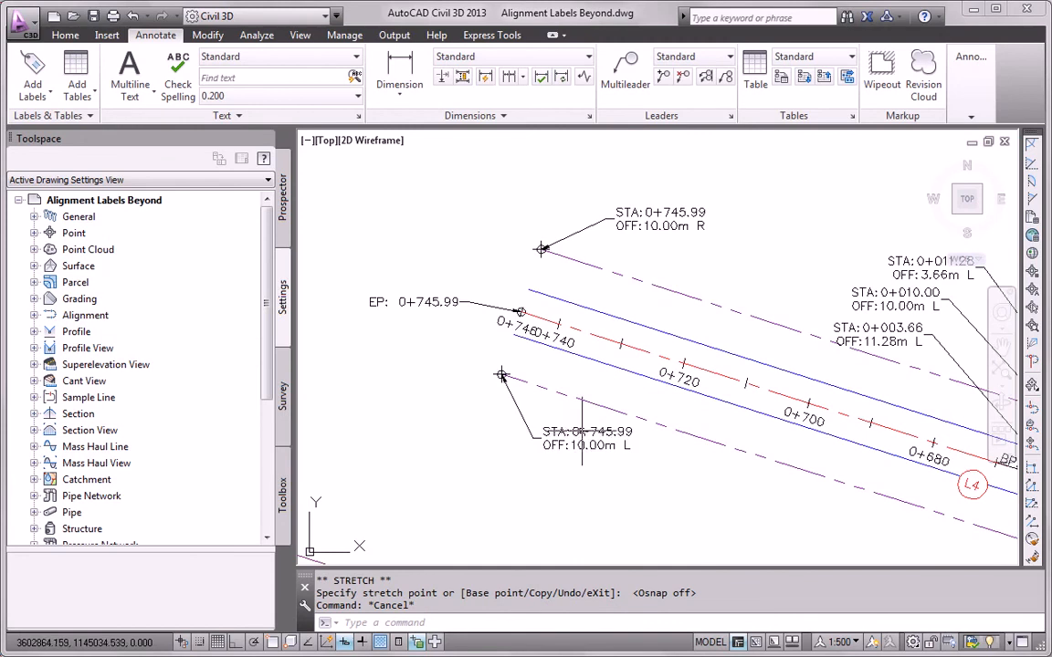
pyautogui.scroll(-6, 592, 437)
pyautogui.scroll(2, 535, 439)
pyautogui.scroll(-5, 535, 439)
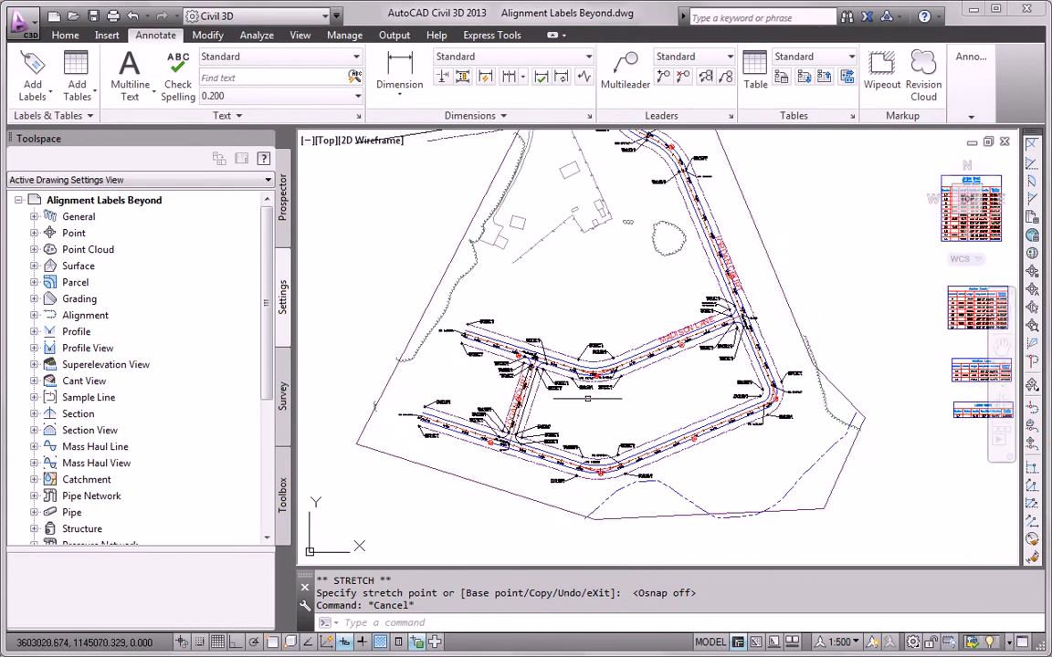
pyautogui.scroll(-1, 540, 459)
pyautogui.scroll(2, 541, 459)
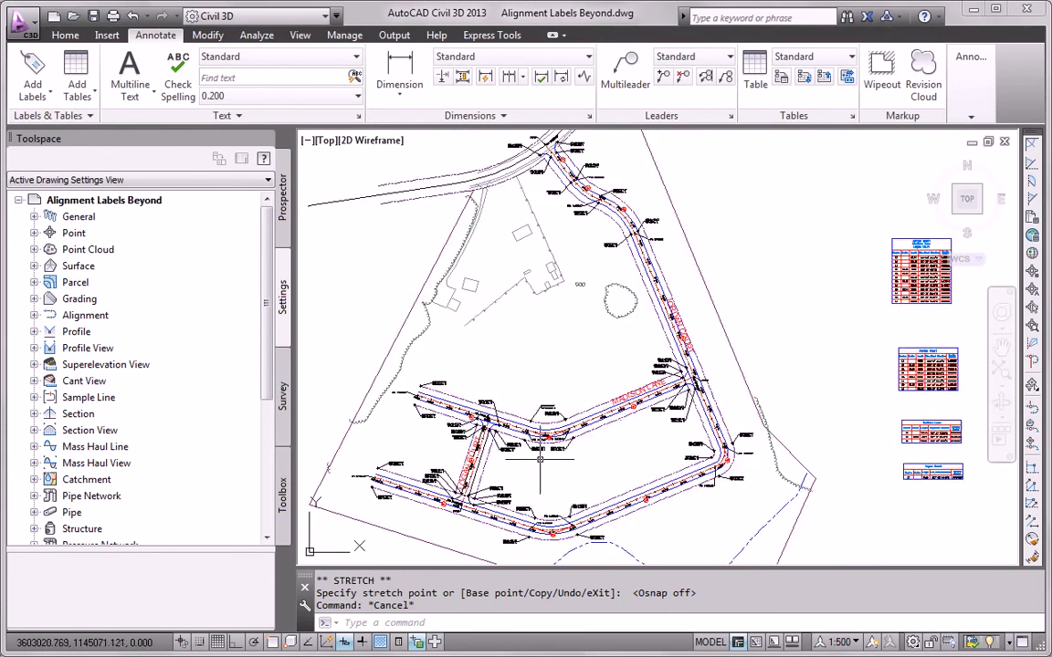
pyautogui.moveTo(540, 459)
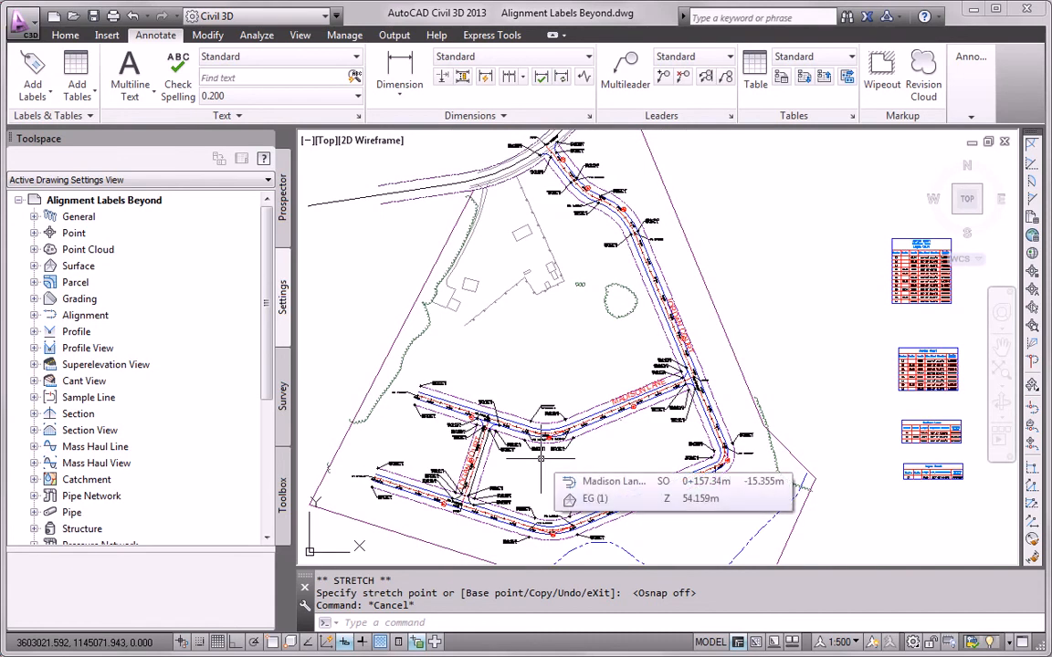